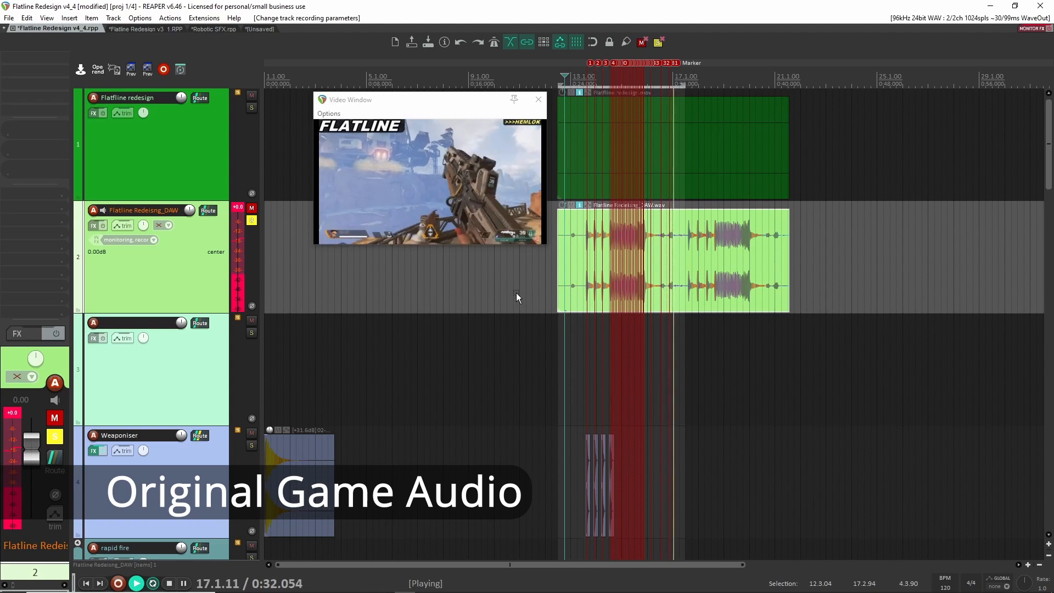
Stop playback, unsolo the Flatline Redeisng_DAW track, and play the redesigned sound mix twice from the edit cursor.
key("space")
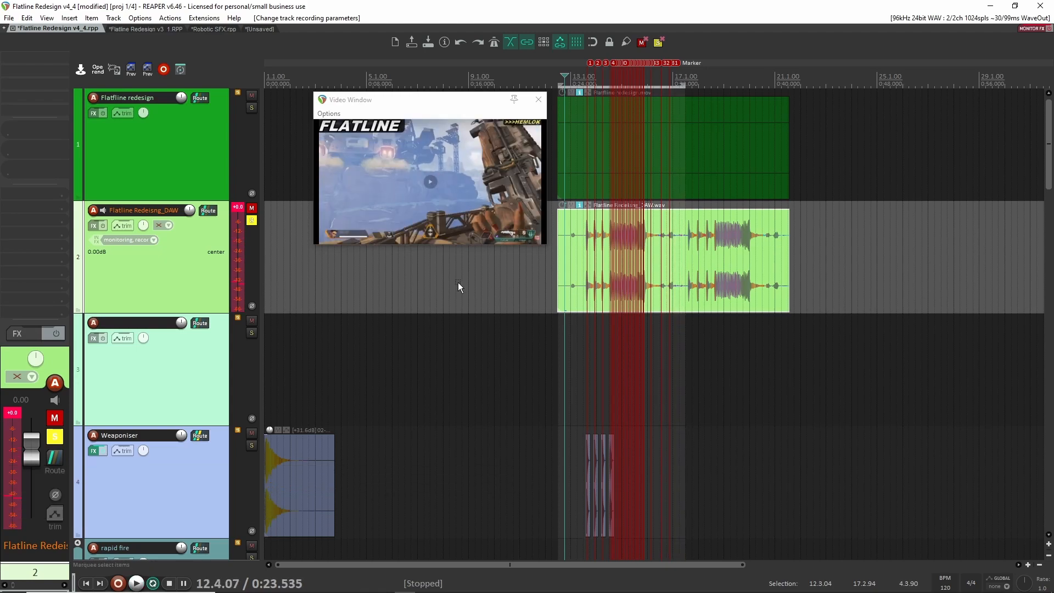
left_click(251, 222)
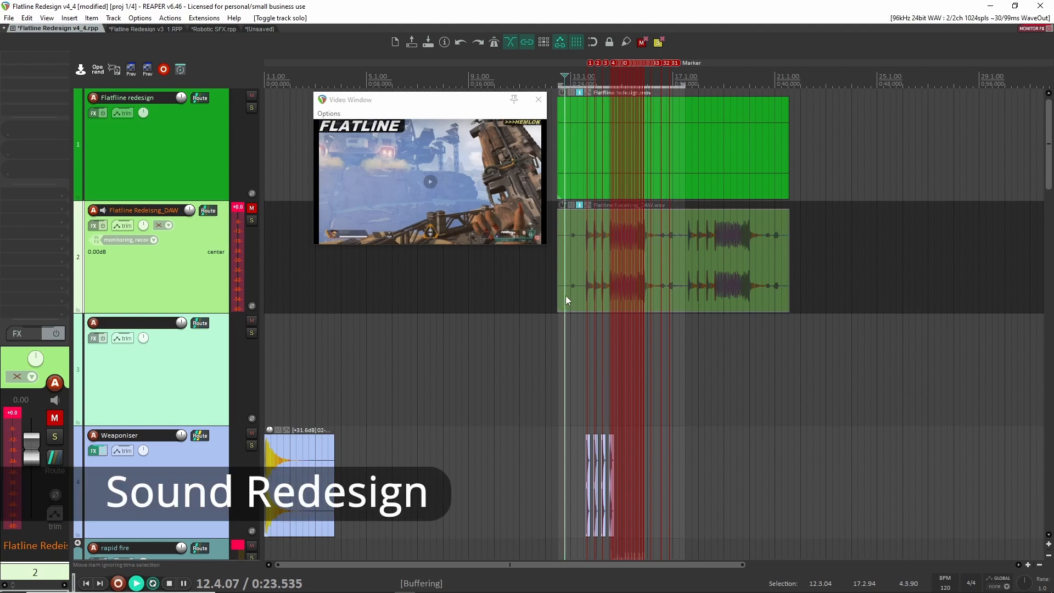
key("space")
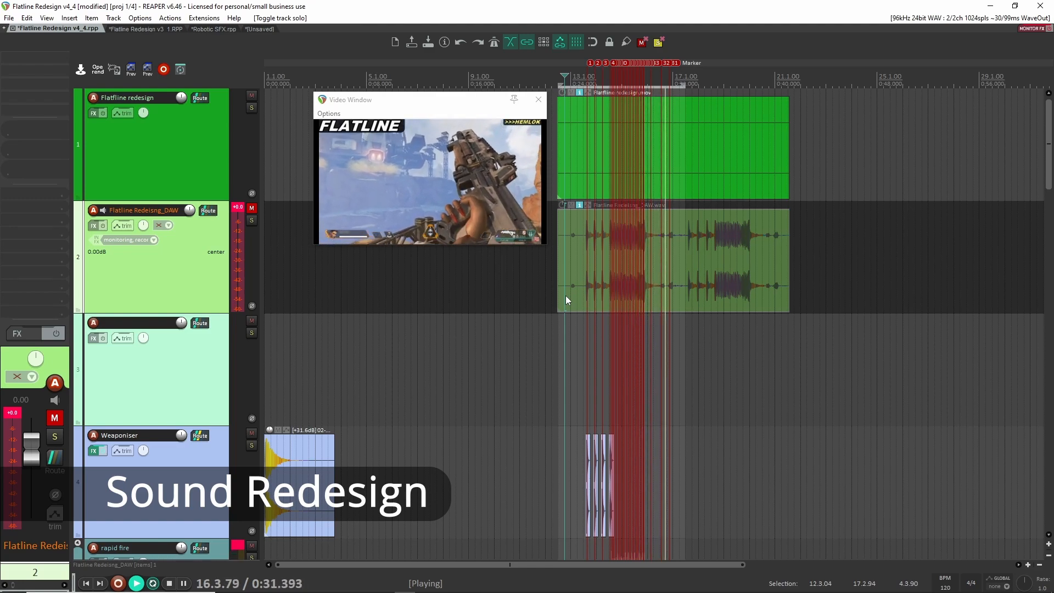
key("space")
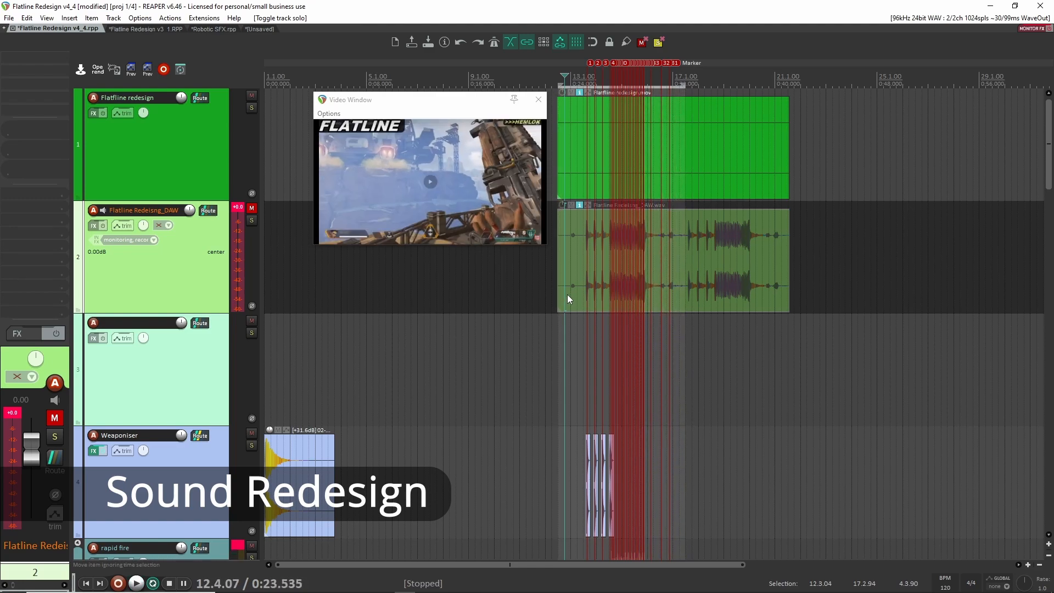
key("space")
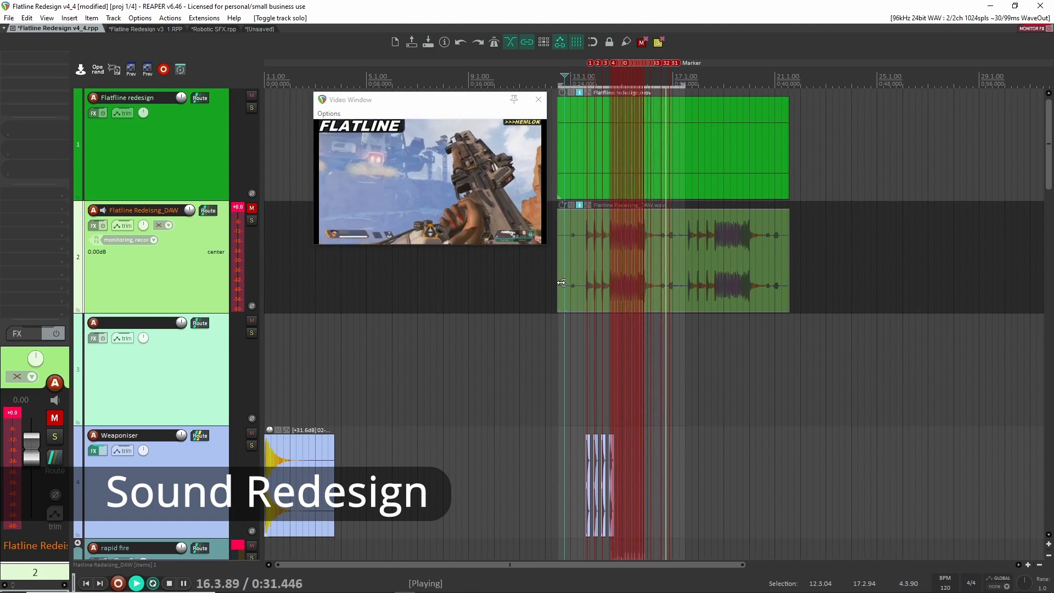
key("space")
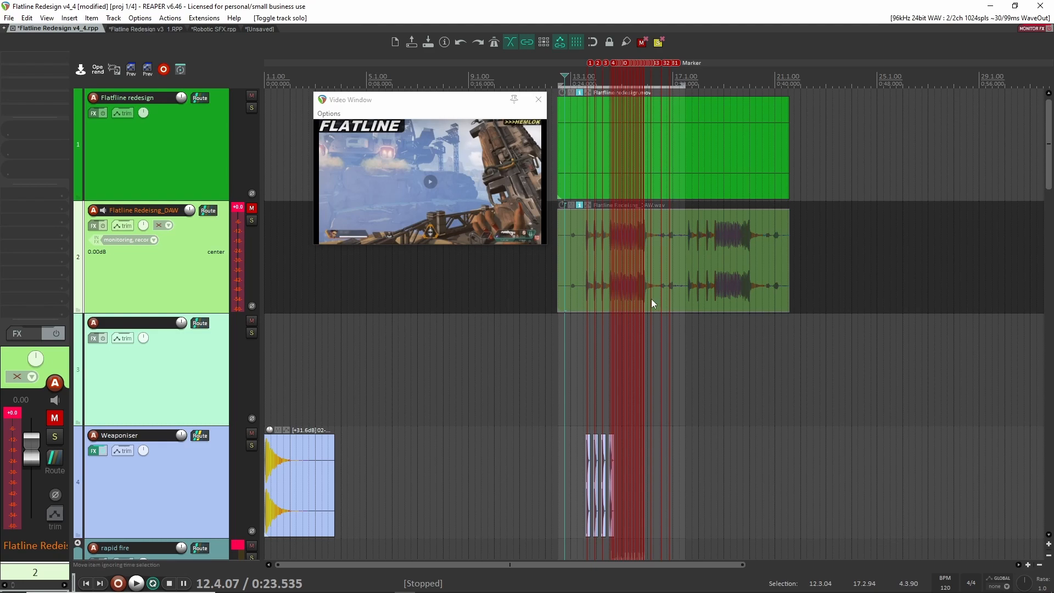
Look through the project's track layout and select the four single-shot items on the Weaponiser track.
scroll(845, 299, "down", 5)
scroll(823, 329, "up", 5)
scroll(780, 342, "down", 3)
scroll(664, 358, "down", 10)
scroll(581, 365, "up", 3)
scroll(515, 372, "up", 10)
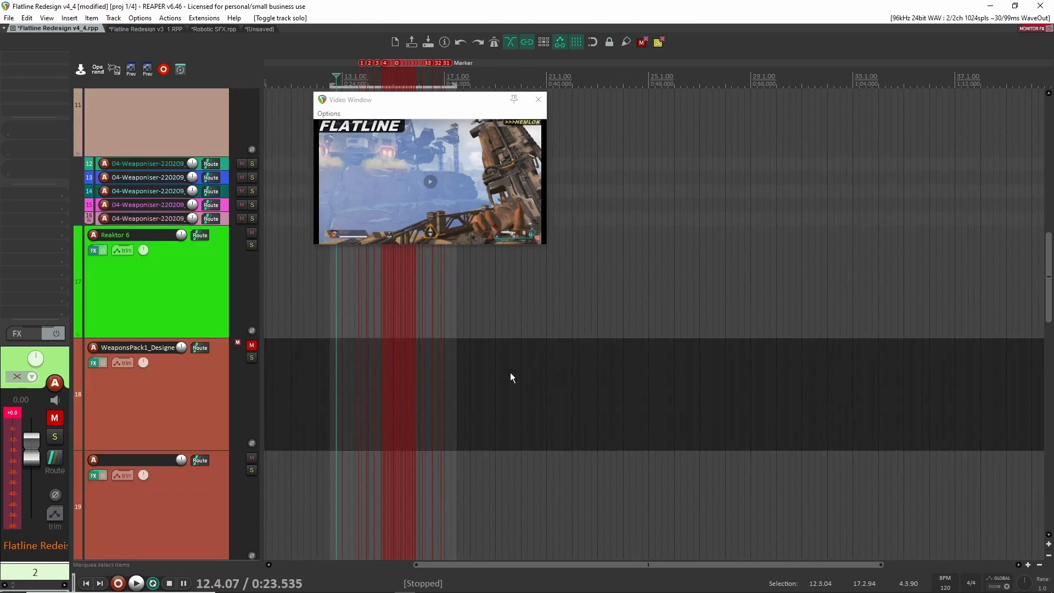
scroll(521, 368, "left", 5)
scroll(736, 356, "down", 4)
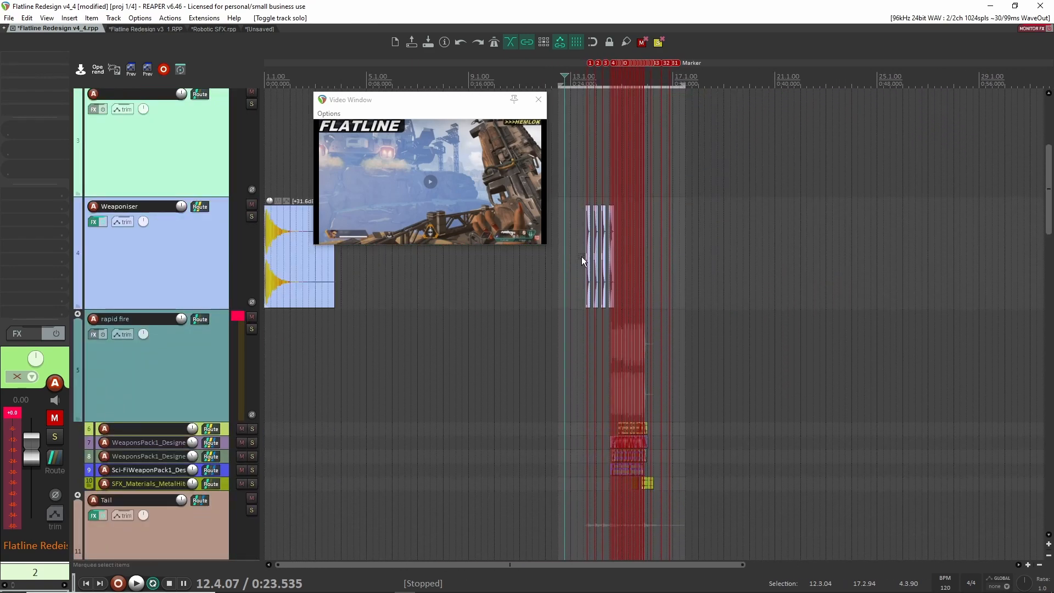
left_click_drag(564, 249, 633, 285)
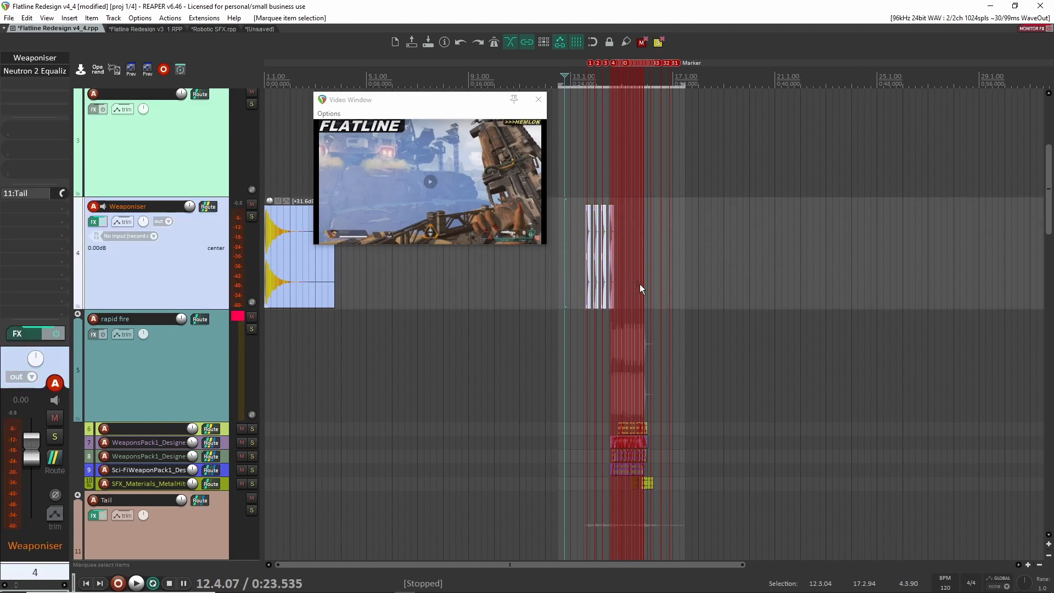
Briefly view the Flatline Redesign v3_1 project and return to Flatline Redesign v4_4.
left_click(156, 28)
left_click(61, 27)
scroll(571, 341, "down", 3)
scroll(572, 341, "up", 3)
Select the rapid fire track and examine the layered automatic-fire items on its child tracks.
left_click(170, 366)
scroll(576, 351, "down", 3)
scroll(606, 349, "up", 3)
scroll(630, 423, "down", 3)
scroll(579, 328, "up", 3)
scroll(598, 419, "up", 10)
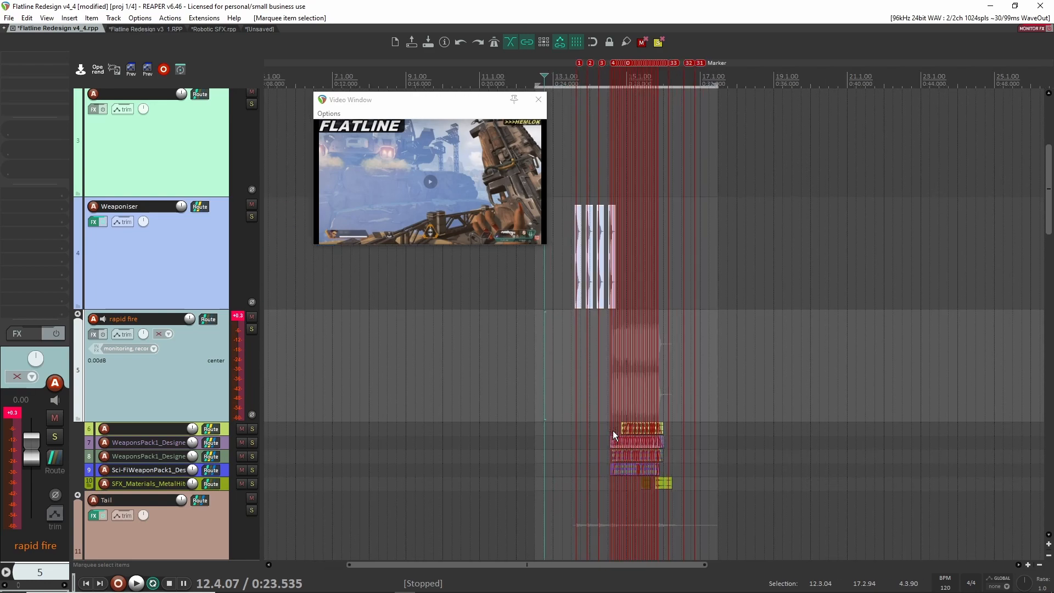
scroll(580, 460, "up", 1)
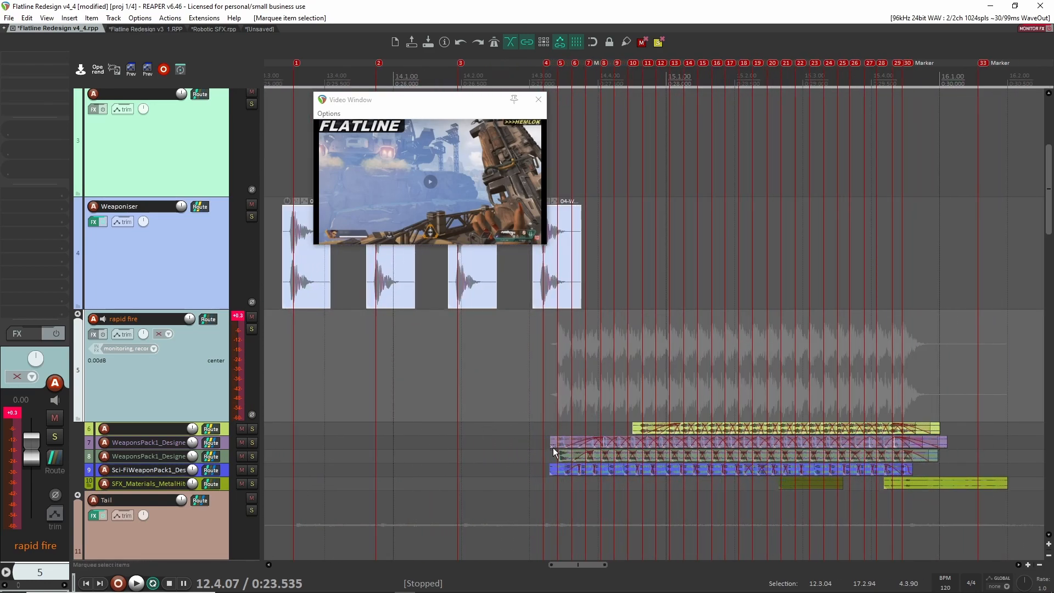
scroll(497, 422, "down", 3)
scroll(497, 420, "down", 2)
scroll(495, 383, "down", 2)
scroll(535, 346, "up", 6)
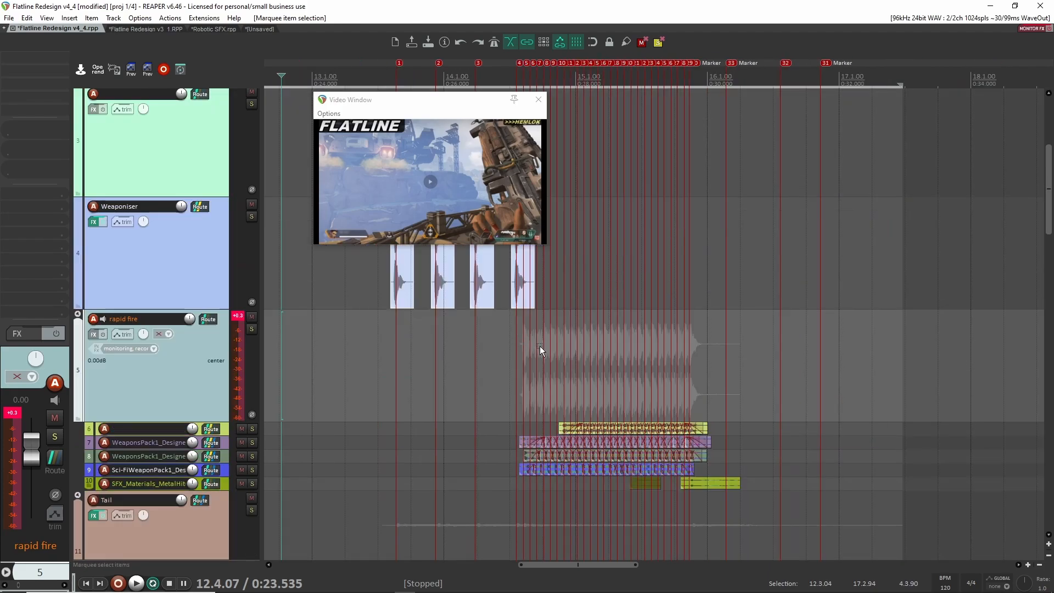
scroll(571, 437, "down", 6)
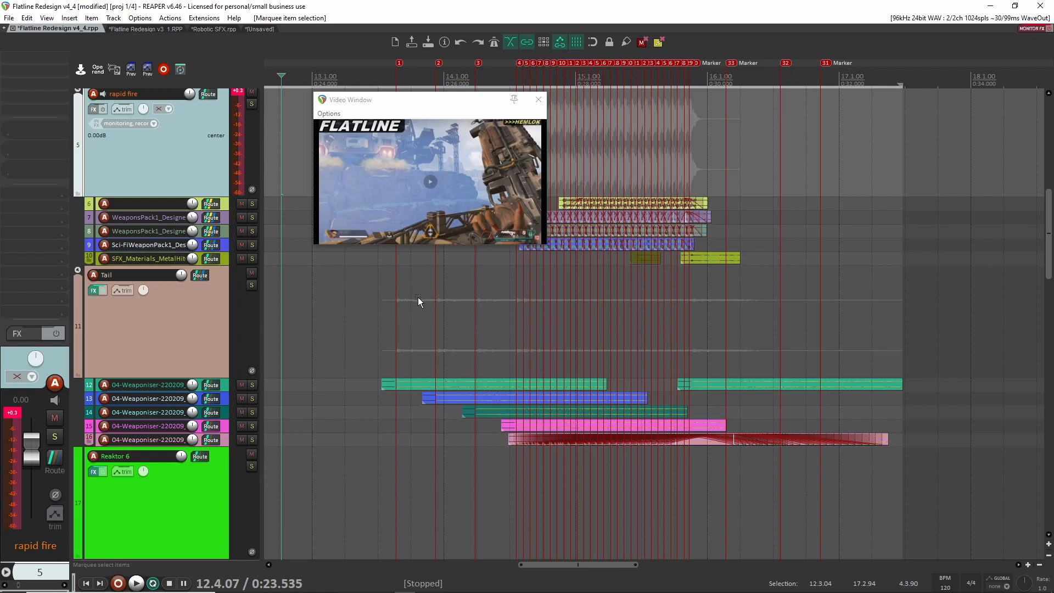
Select the Tail folder track and all Weaponiser tail items on its child tracks.
left_click(219, 308)
scroll(494, 308, "down", 3)
scroll(534, 305, "up", 3)
left_click_drag(390, 338, 936, 491)
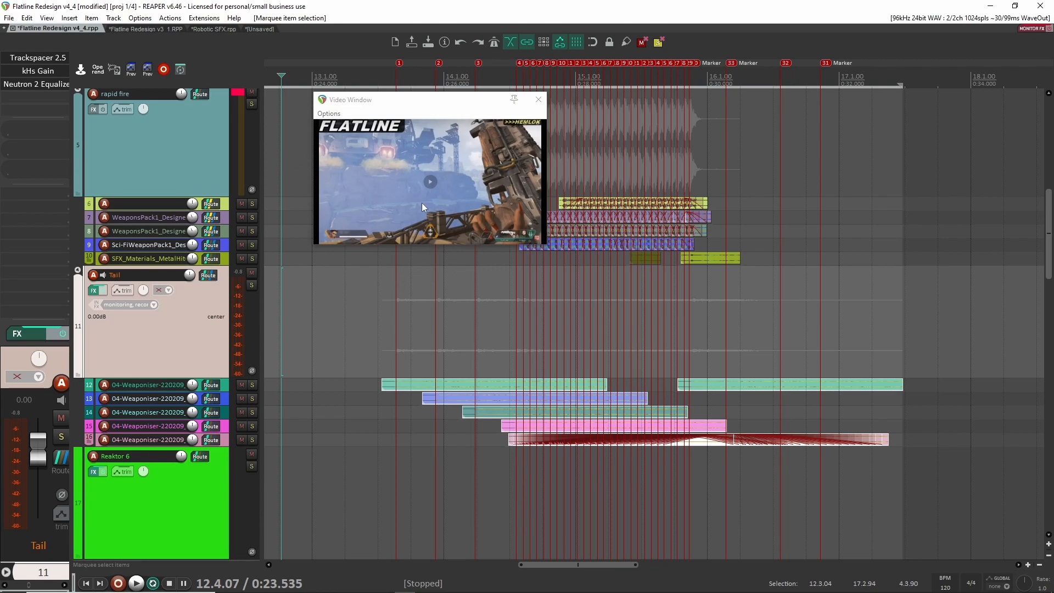
Examine the remaining tracks below Reaktor 6 and select the Sci-FiWeaponPack1 items on the Reload folder's child tracks.
scroll(438, 295, "down", 8)
scroll(453, 318, "up", 3)
scroll(472, 329, "down", 7)
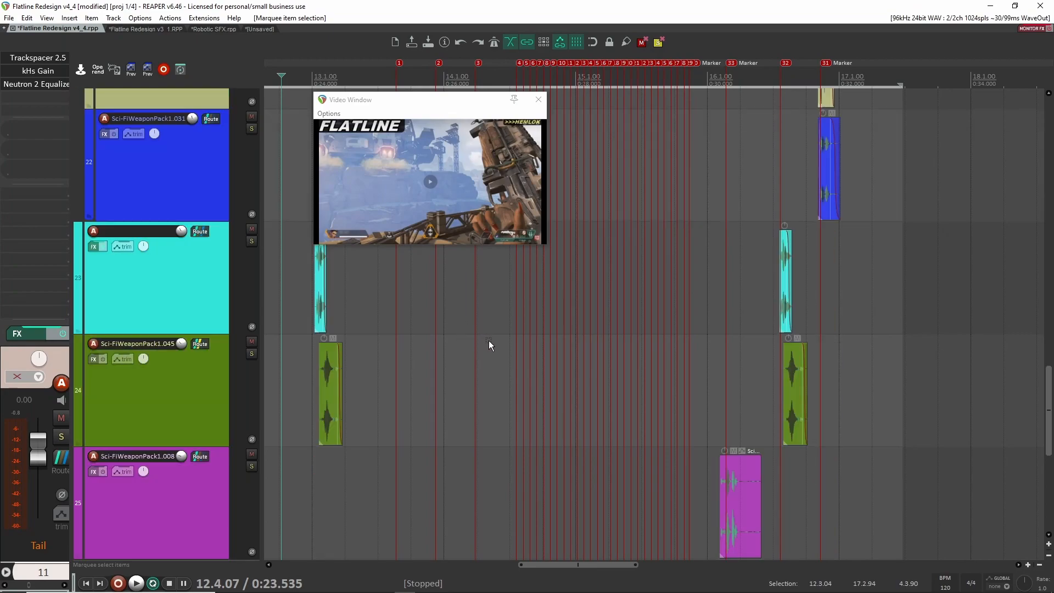
scroll(477, 340, "down", 4)
scroll(487, 353, "down", 1)
scroll(489, 355, "down", 2)
scroll(490, 356, "up", 3)
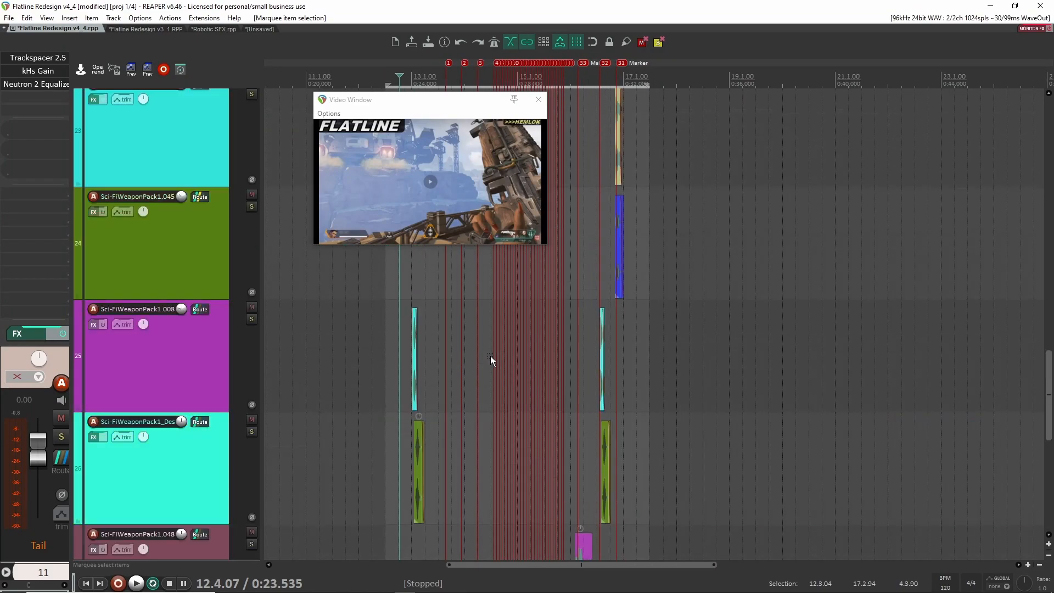
left_click_drag(359, 311, 505, 527)
scroll(521, 463, "up", 1)
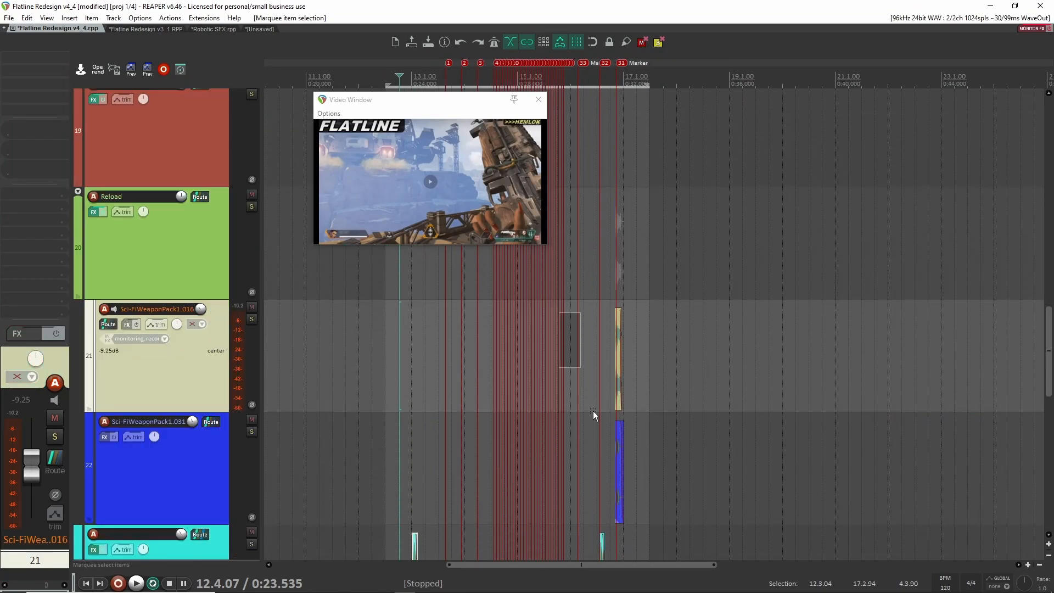
scroll(614, 366, "down", 4)
scroll(564, 262, "up", 6)
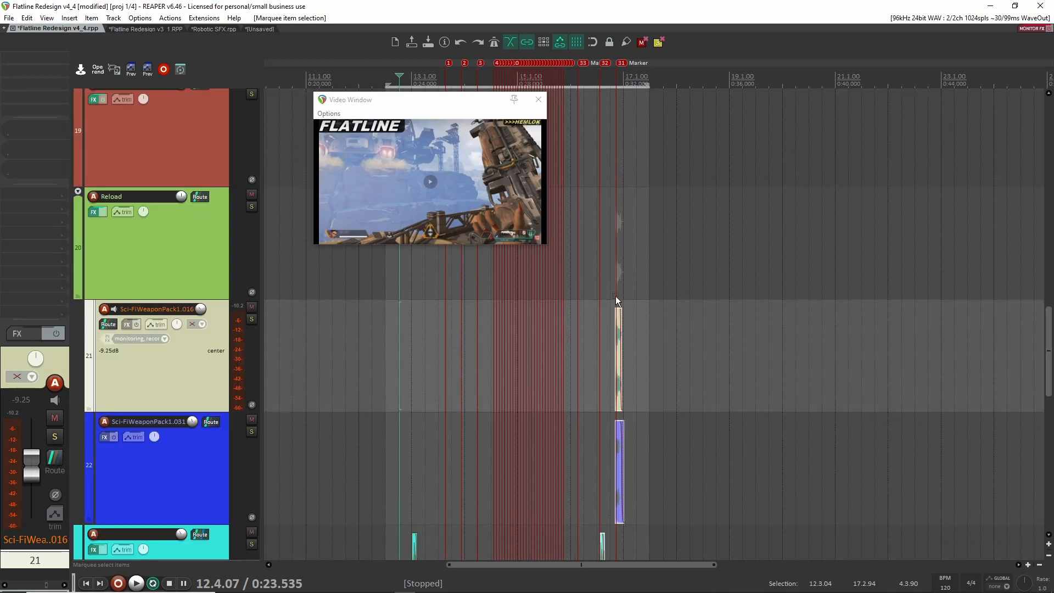
Select both wind ambience items on the Ambience_Wind_Medium track at the end of the project.
scroll(614, 297, "down", 6)
left_click(322, 394)
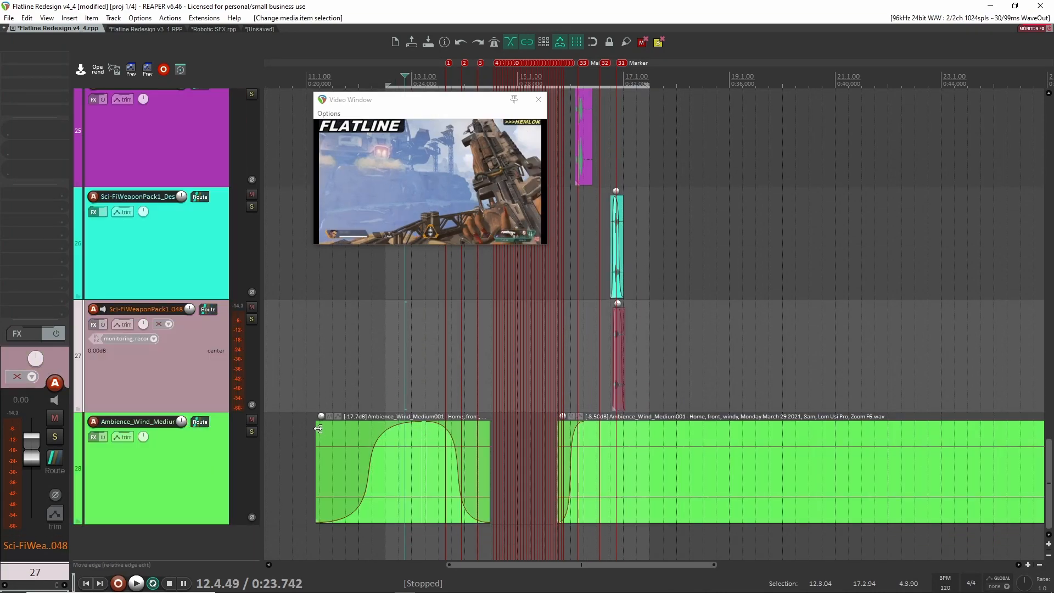
left_click_drag(295, 456, 708, 444)
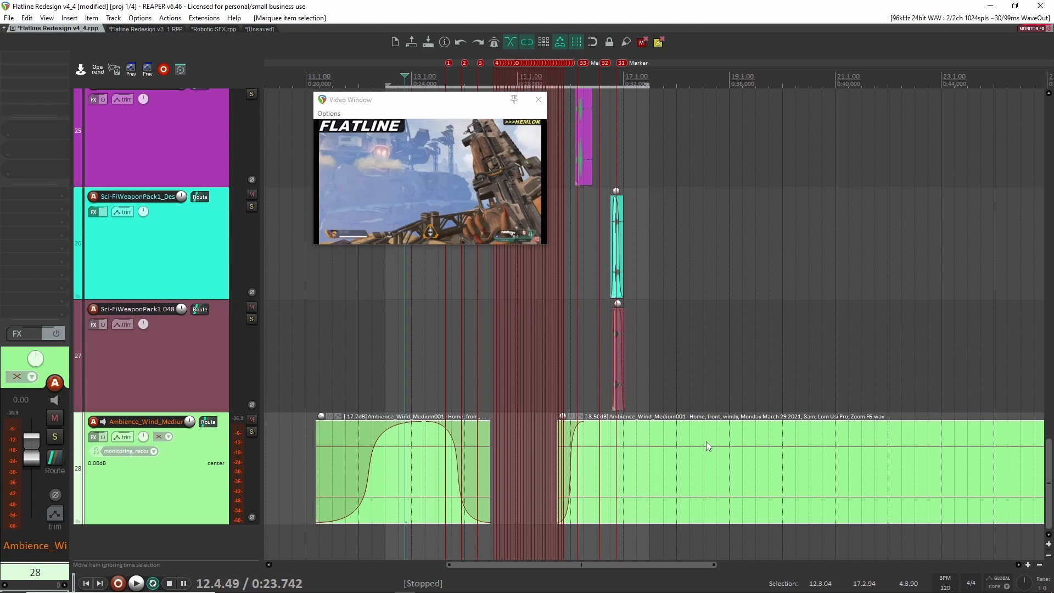
Return to the Weaponiser track's four shots and move the Video Window clear of them.
scroll(501, 375, "up", 8)
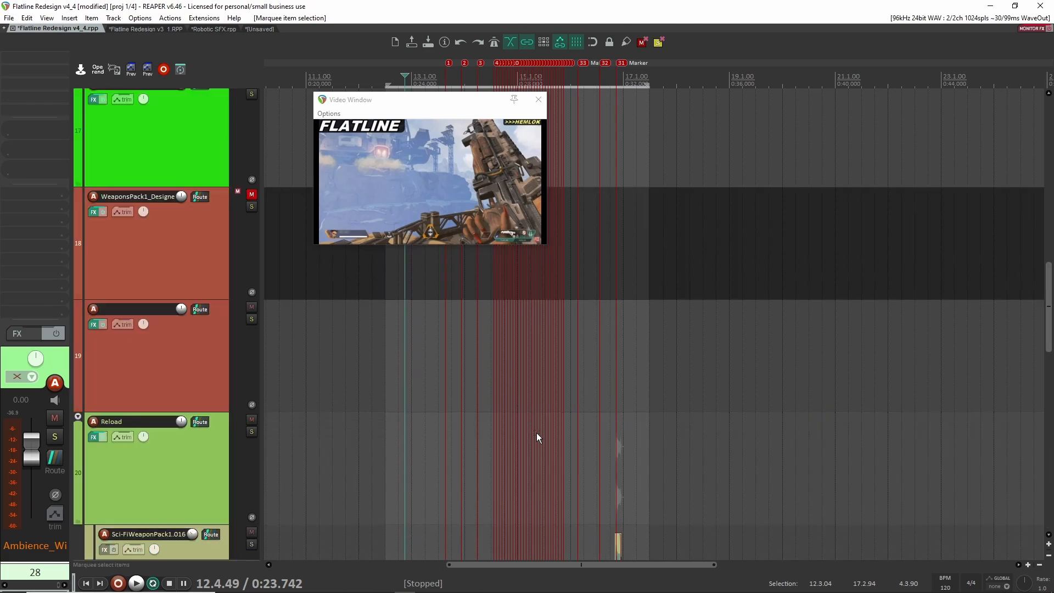
scroll(544, 443, "up", 15)
left_click(423, 410)
scroll(398, 453, "up", 3)
scroll(397, 448, "down", 4)
scroll(392, 385, "up", 4)
scroll(376, 413, "left", 1)
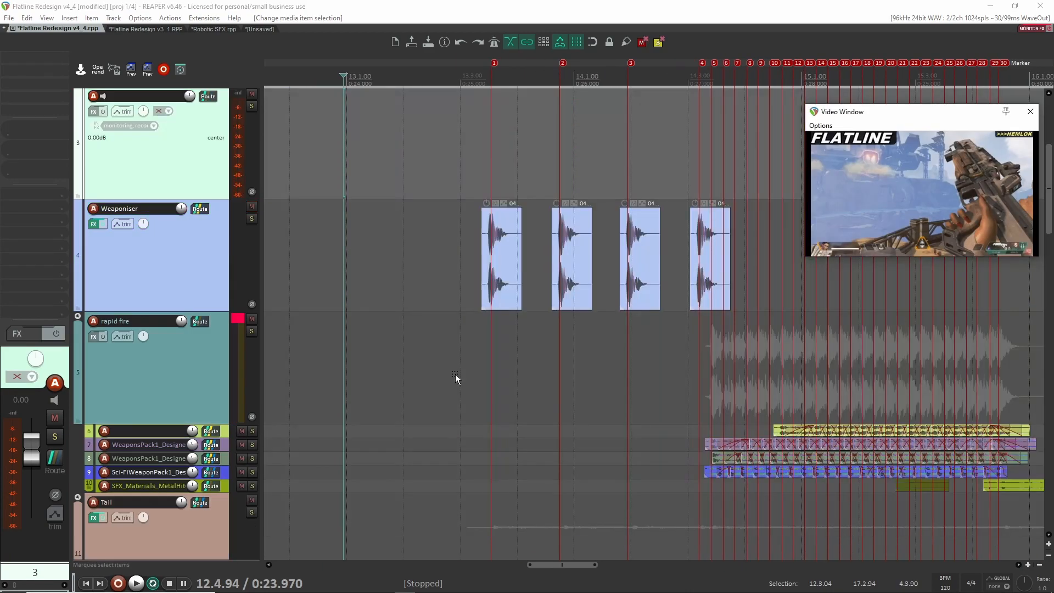
Solo the Weaponiser track and play its shots from an edit cursor placed ahead of marker 1.
scroll(455, 378, "up", 3)
left_click(457, 443)
scroll(456, 444, "down", 3)
scroll(439, 426, "up", 3)
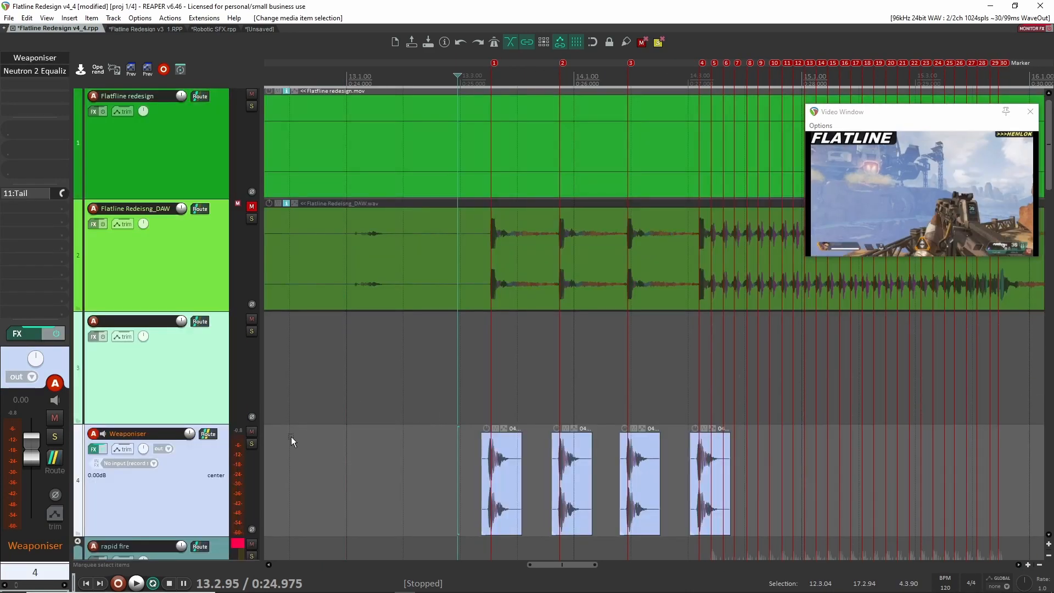
left_click(251, 444)
left_click_drag(908, 116, 838, 129)
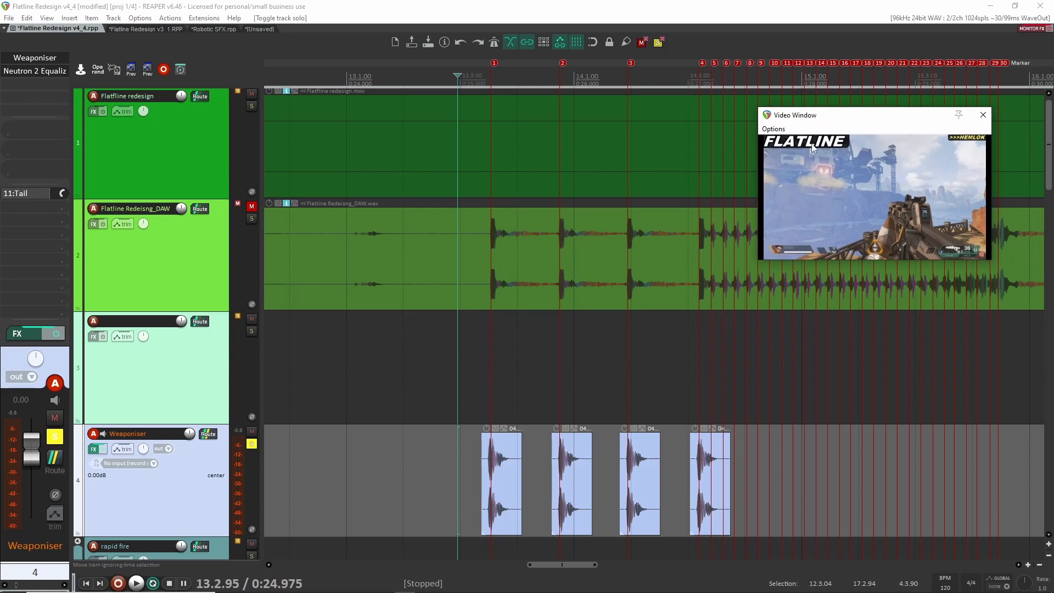
key("space")
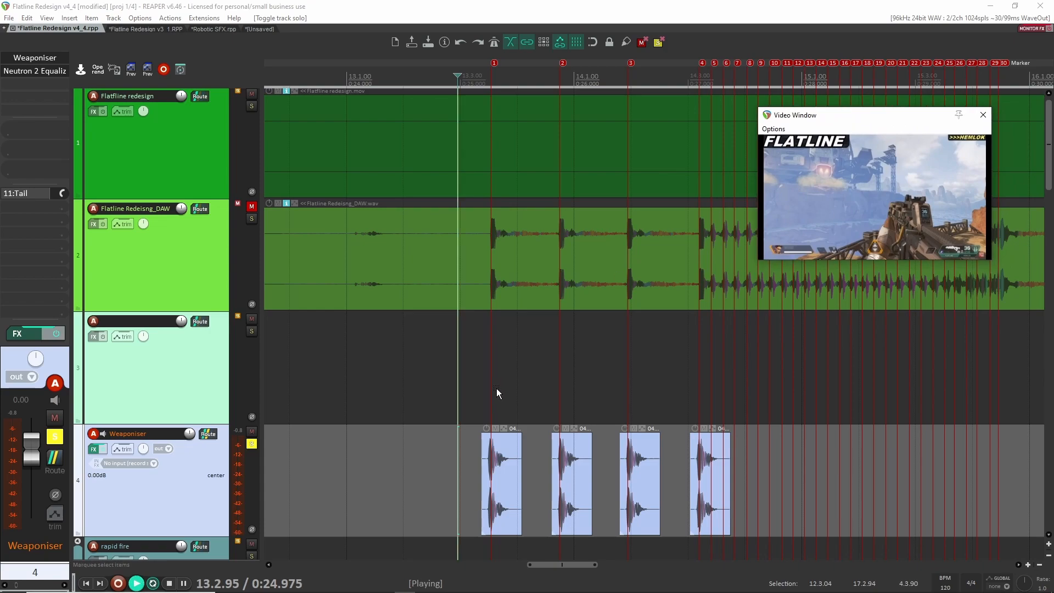
key("space")
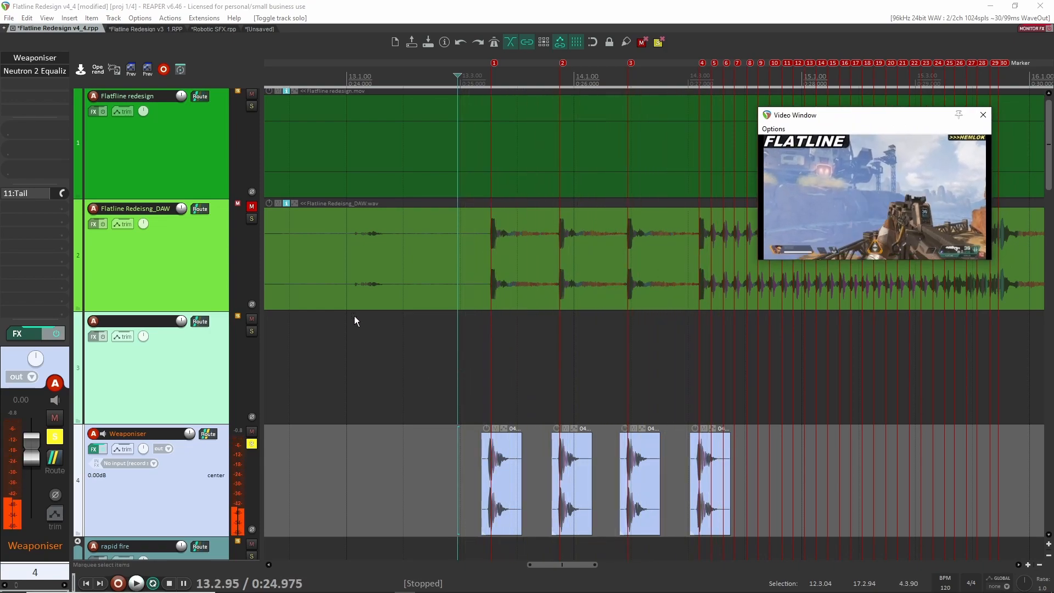
Switch the solo from Weaponiser to the Flatline Redeisng_DAW track and play the original shots for comparison.
left_click(252, 219)
left_click(251, 444)
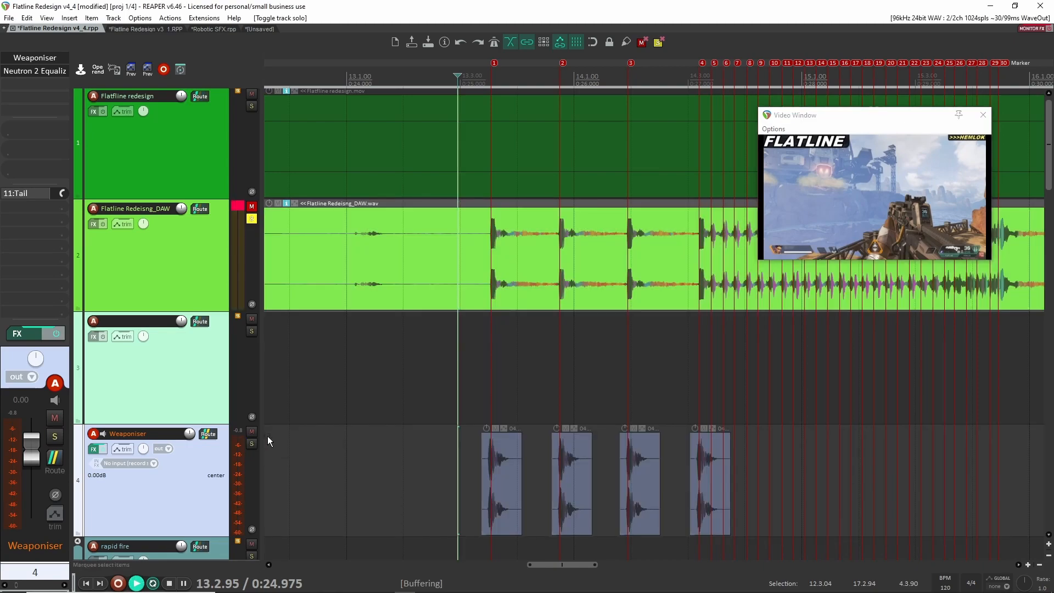
key("space")
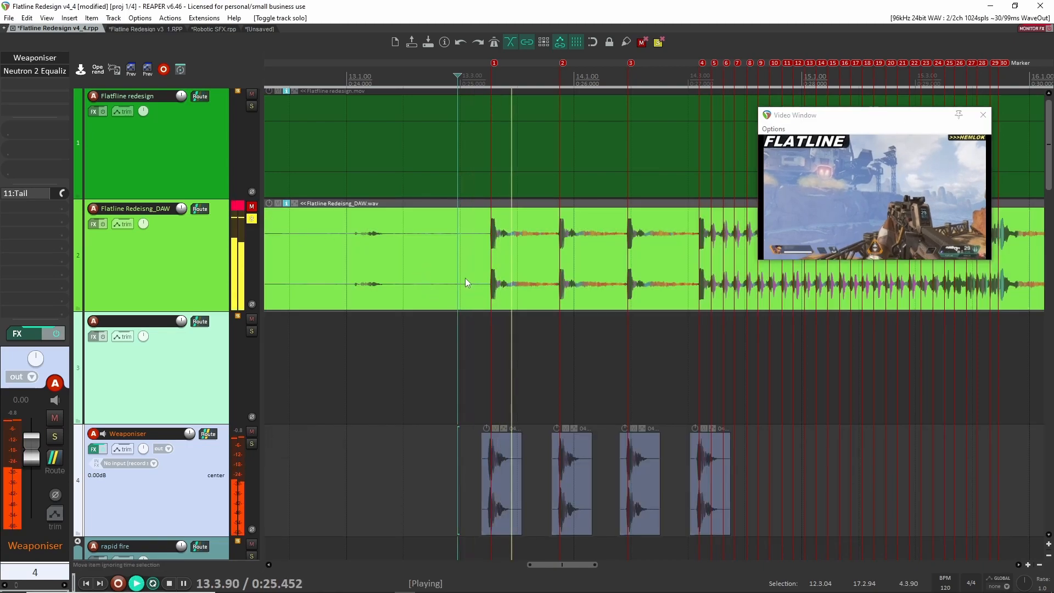
Switch the solo back to the Weaponiser track and play its shots again.
left_click(252, 218)
key("space")
left_click(251, 443)
key("space")
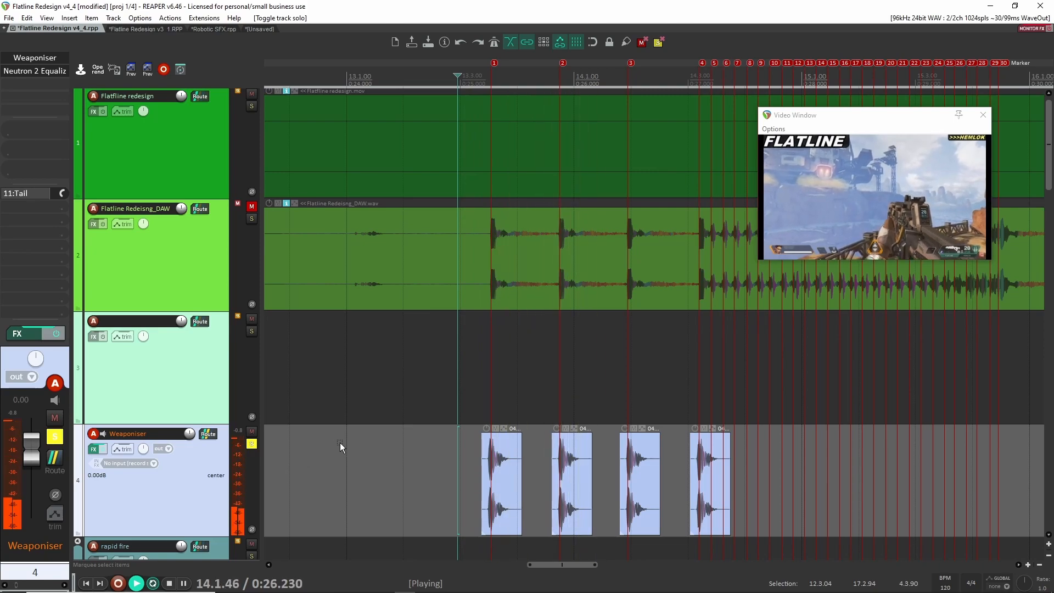
key("space")
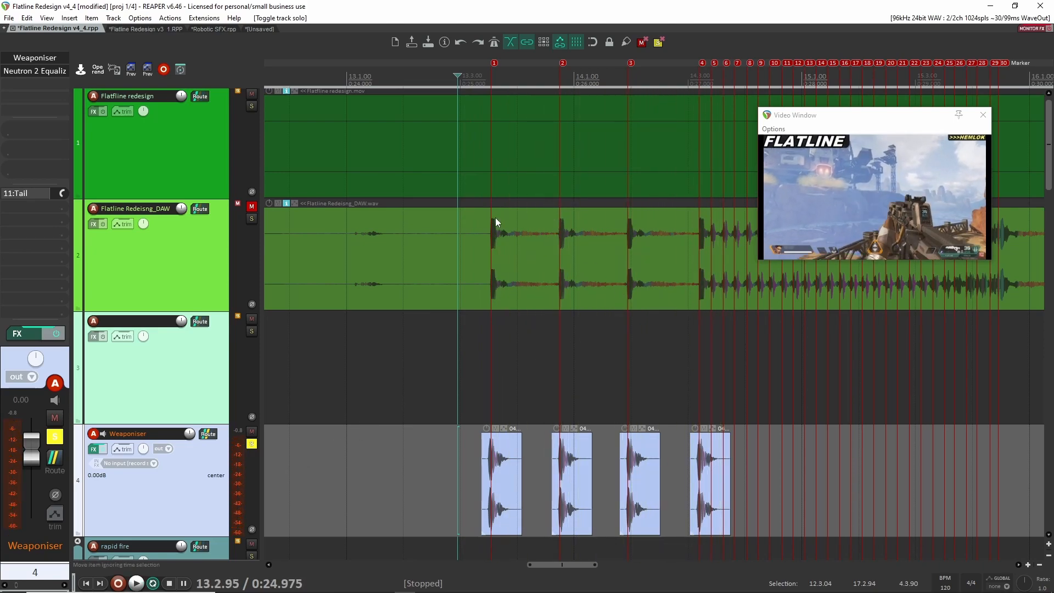
Replay the Weaponiser shots from an edit cursor set right before the first item, and unsolo the track.
scroll(581, 314, "down", 4)
scroll(581, 313, "up", 4)
left_click(476, 384)
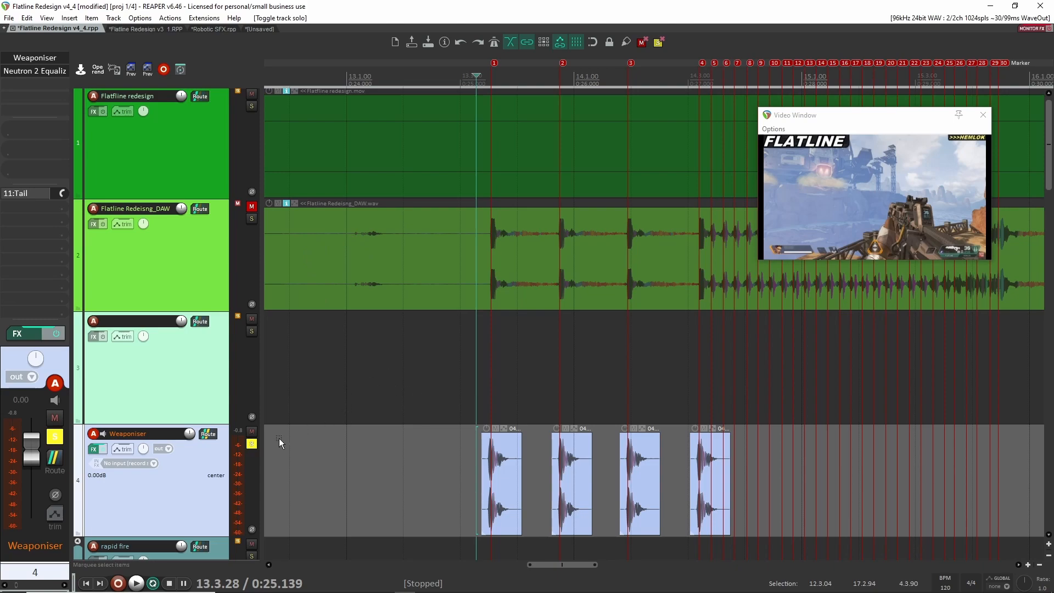
key("space")
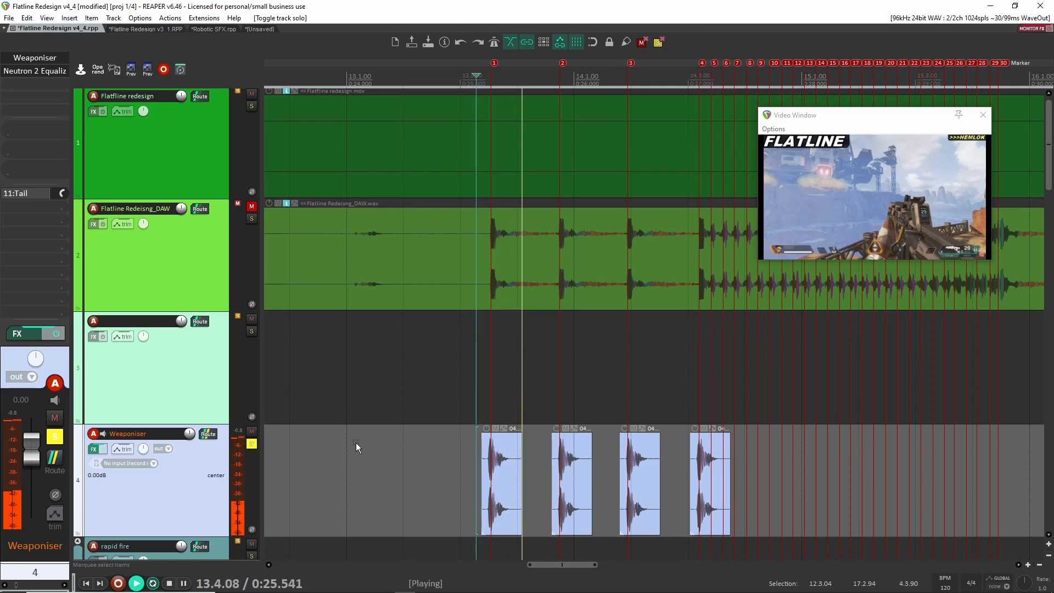
key("space")
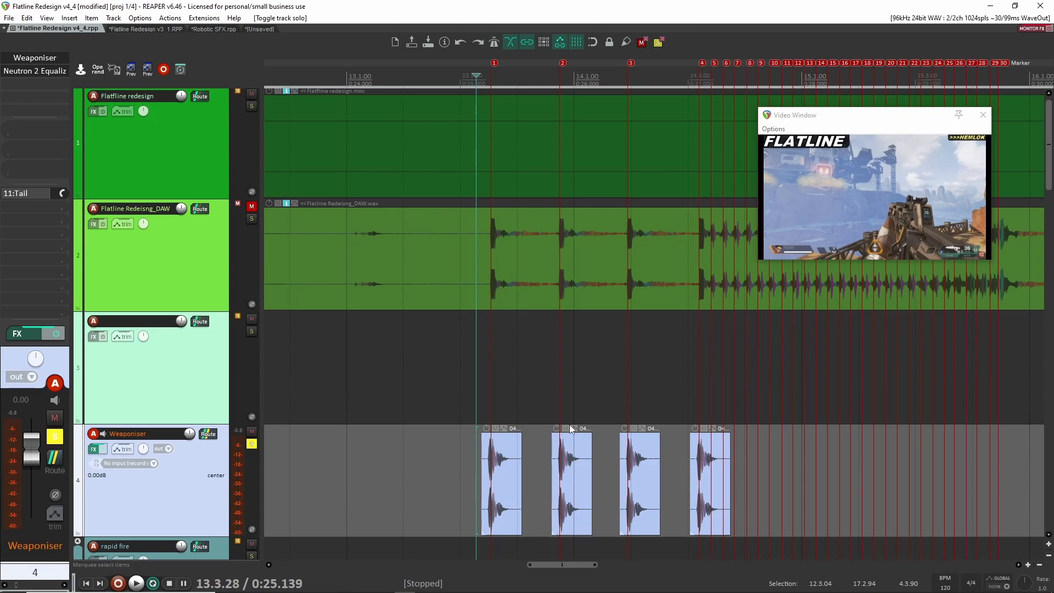
left_click(479, 456)
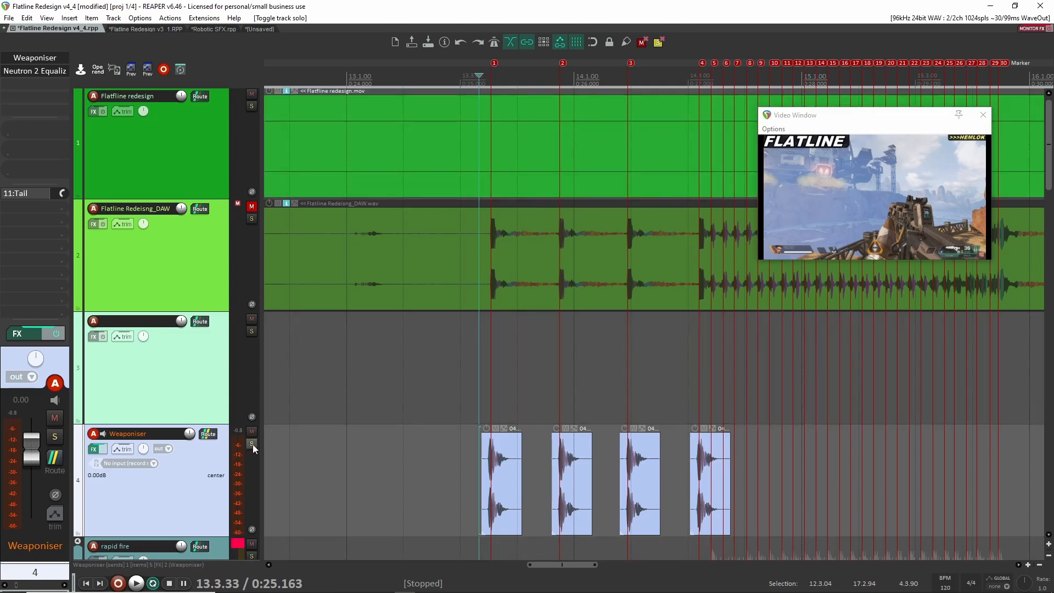
Switch to the Flatline Redesign v3_1 project and bring its Gunshot folder and layer tracks into view.
scroll(537, 340, "down", 3)
scroll(548, 313, "up", 3)
left_click(144, 28)
scroll(468, 346, "down", 1)
scroll(468, 346, "up", 5)
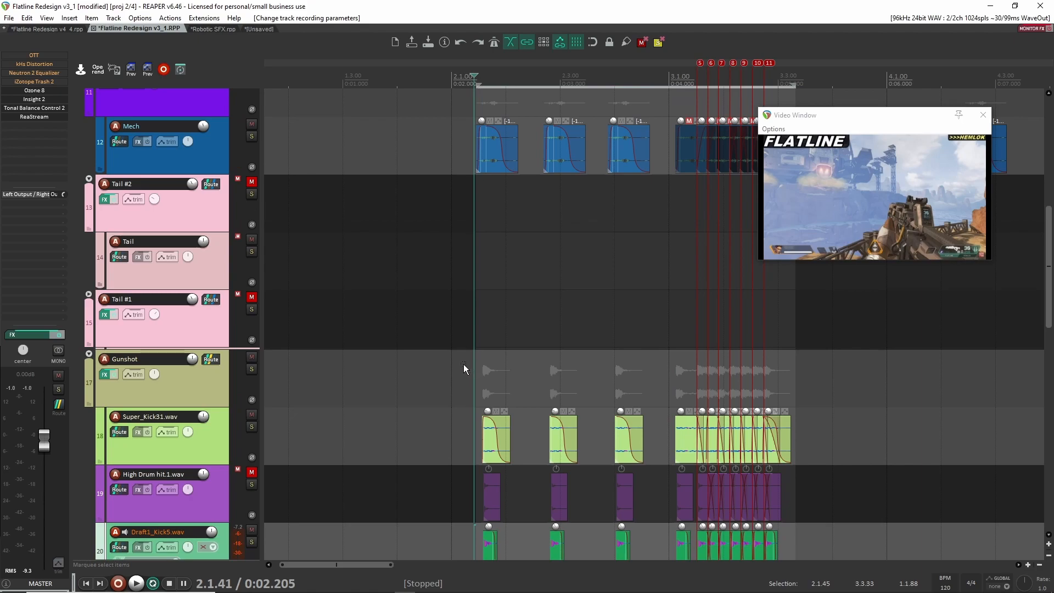
Solo the Mech track and play its shots from an edit cursor set just before the first item.
scroll(463, 364, "down", 4)
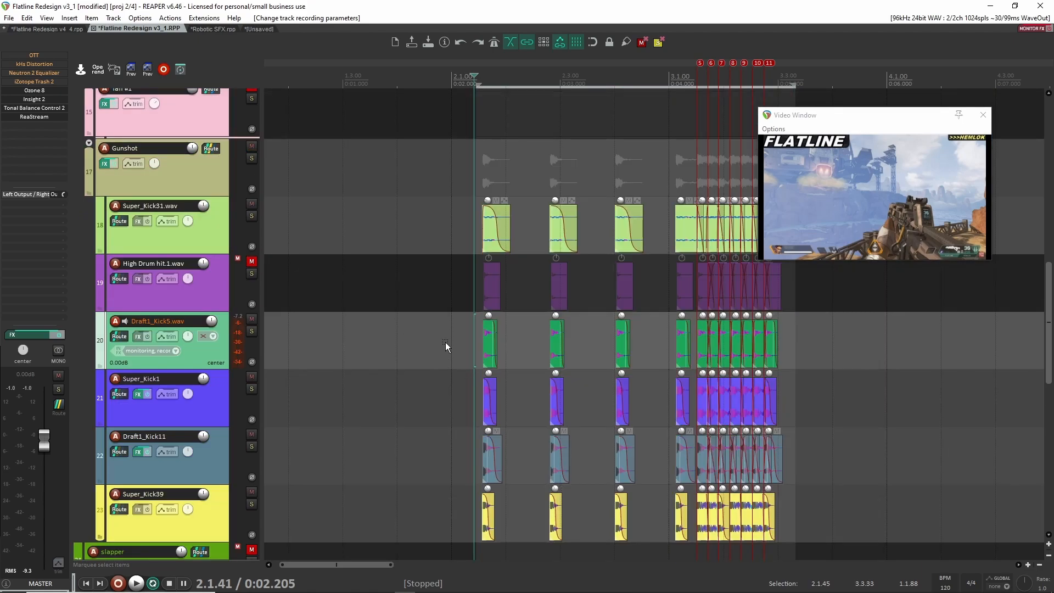
scroll(439, 351, "up", 4)
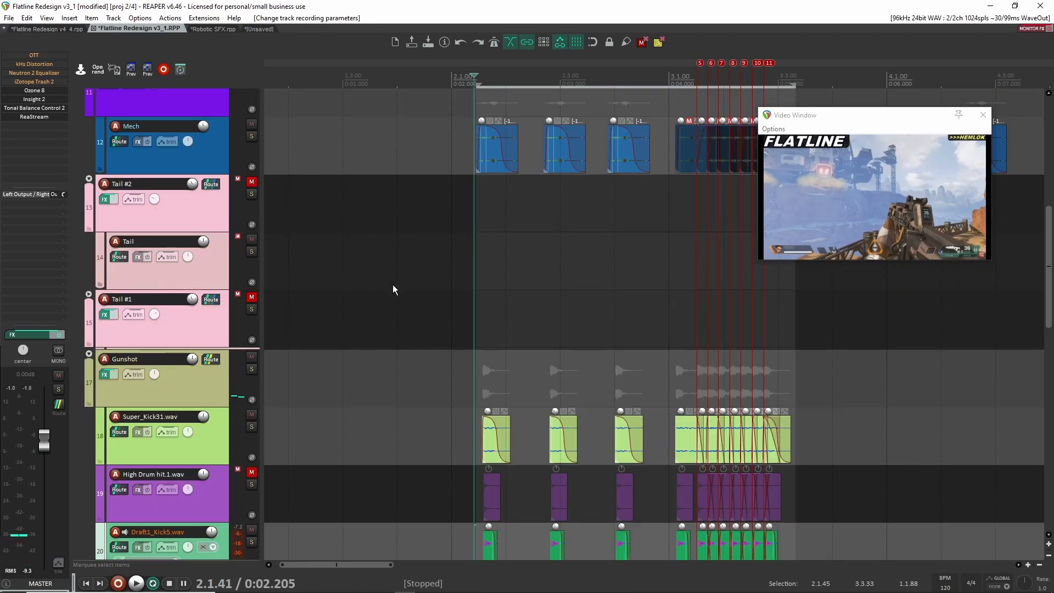
scroll(394, 285, "up", 1)
scroll(337, 284, "down", 1)
left_click(251, 136)
left_click(478, 142)
key("space")
key("space")
key("space")
key("space")
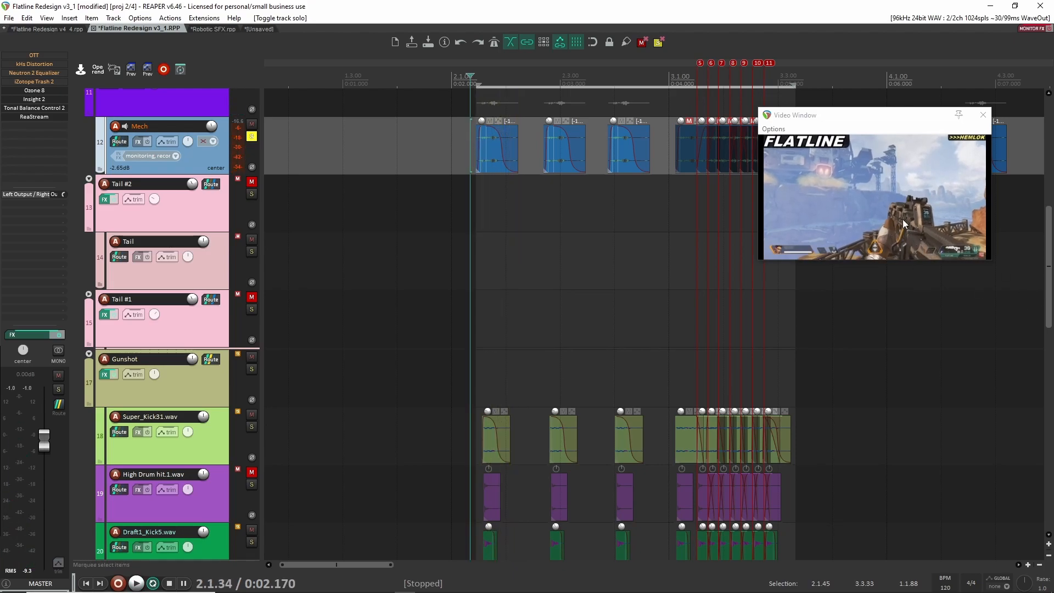
Replay the Mech shots once more and unsolo the track.
key("space")
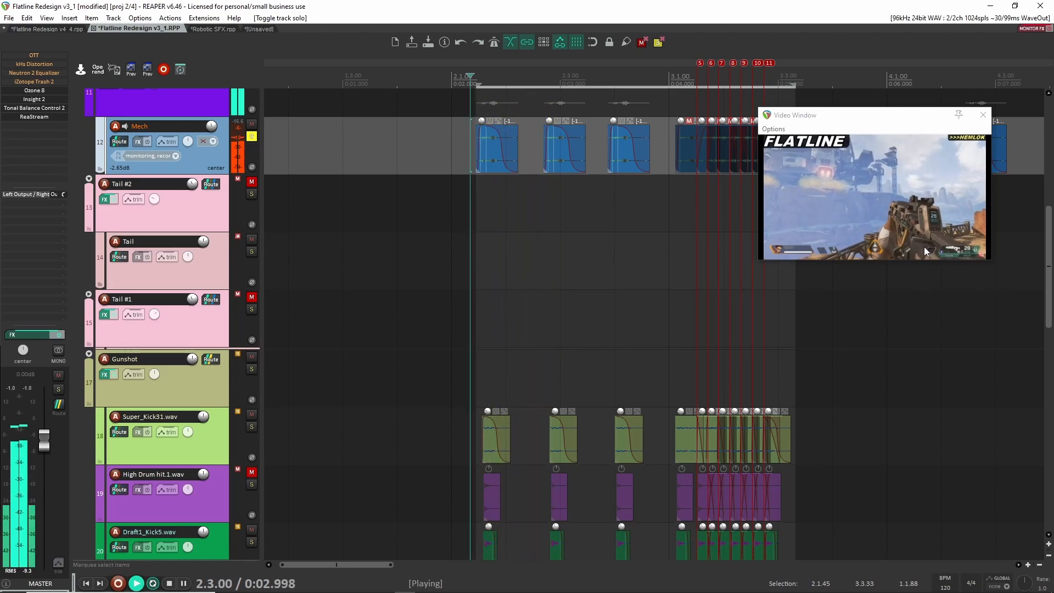
key("space")
left_click(253, 138)
left_click(253, 138)
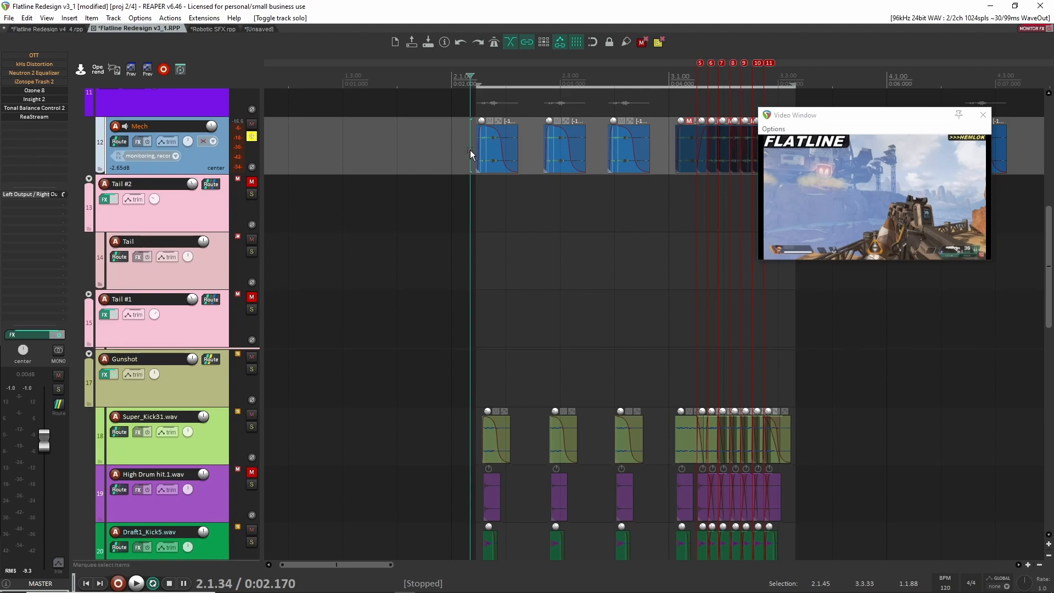
left_click(252, 136)
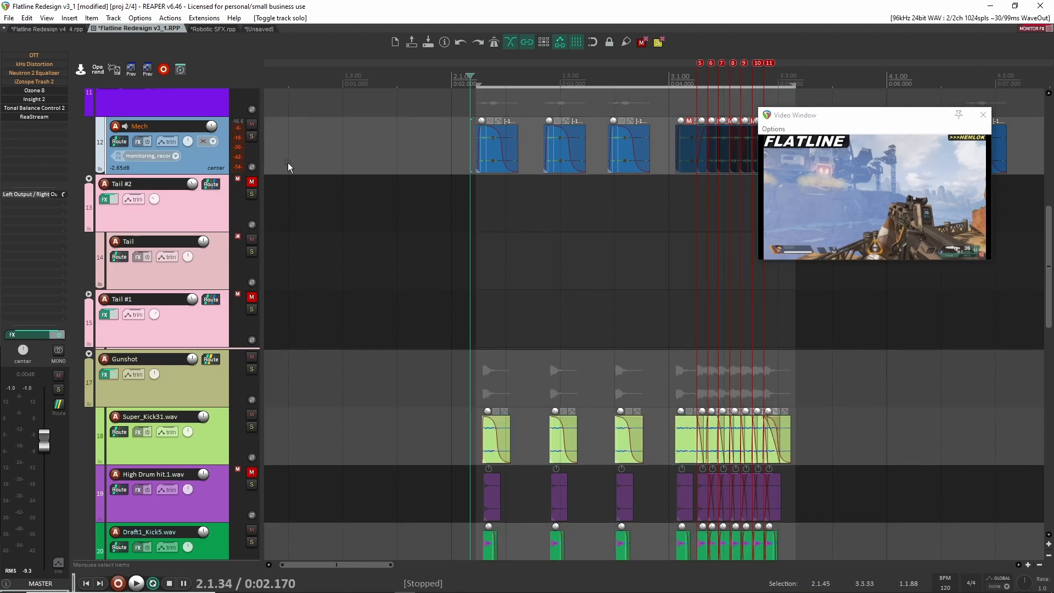
Play the soloed Gunshot folder's combined layers and set the edit cursor just before the first Super_Kick31.wav item.
scroll(377, 354, "down", 5)
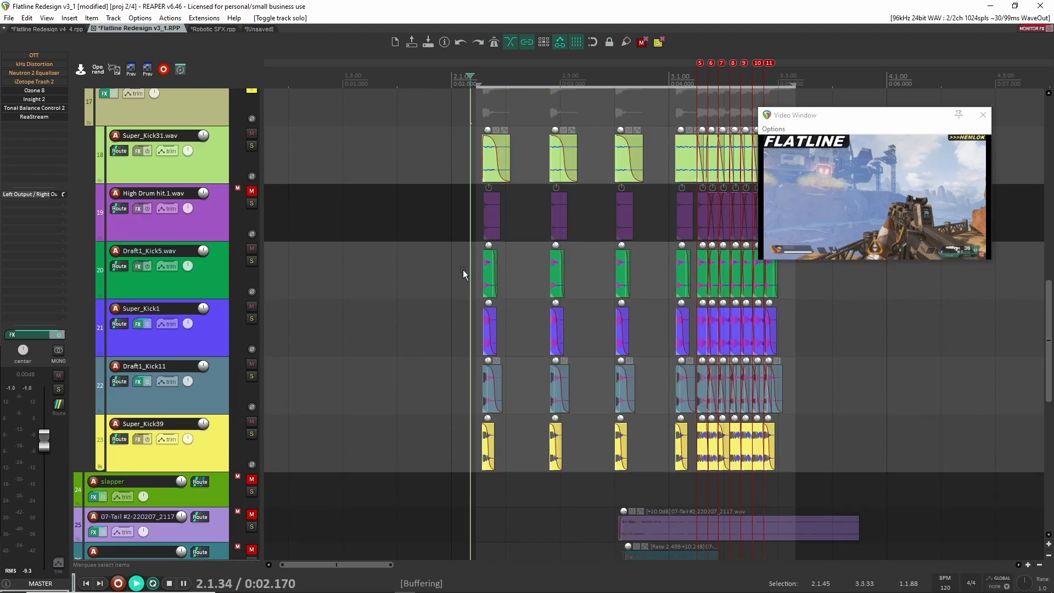
key("space")
key("space")
left_click(477, 165)
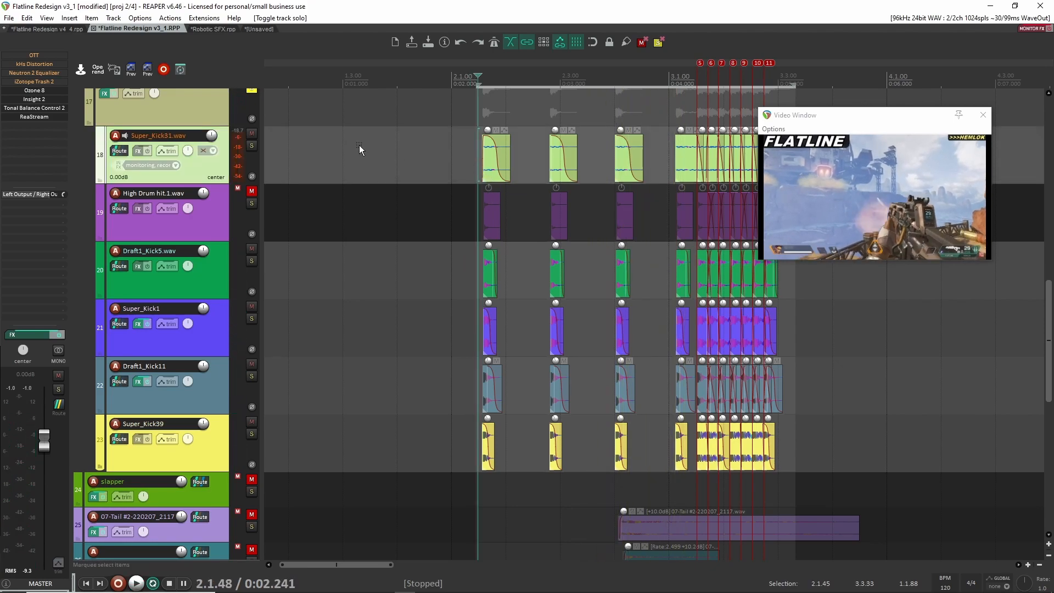
Solo Super_Kick31.wav within the Gunshot folder and inspect the folder's kHs Limiter settings.
left_click(251, 145)
scroll(226, 179, "up", 1)
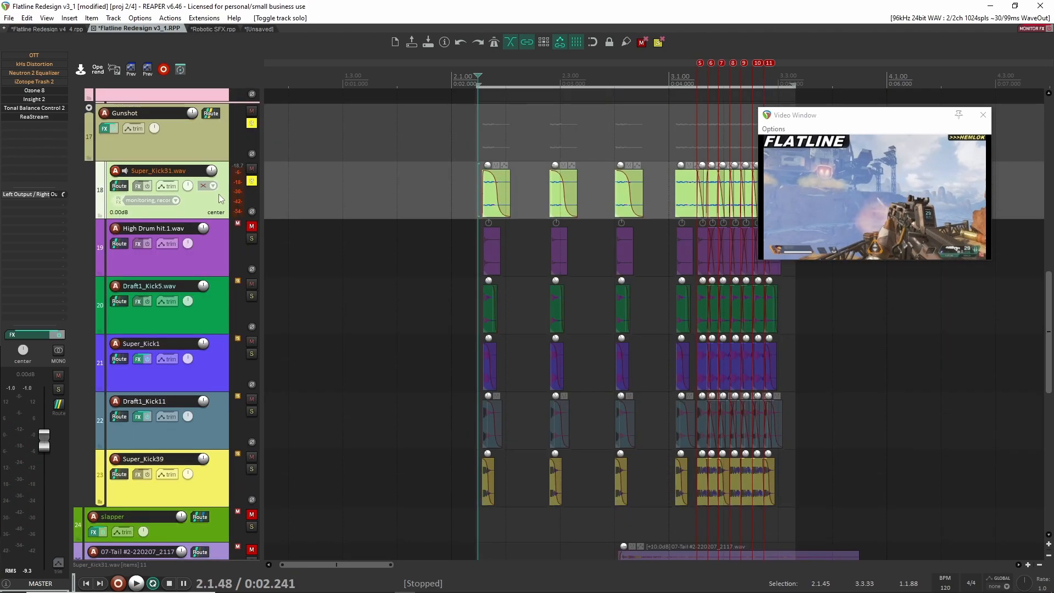
left_click(216, 143)
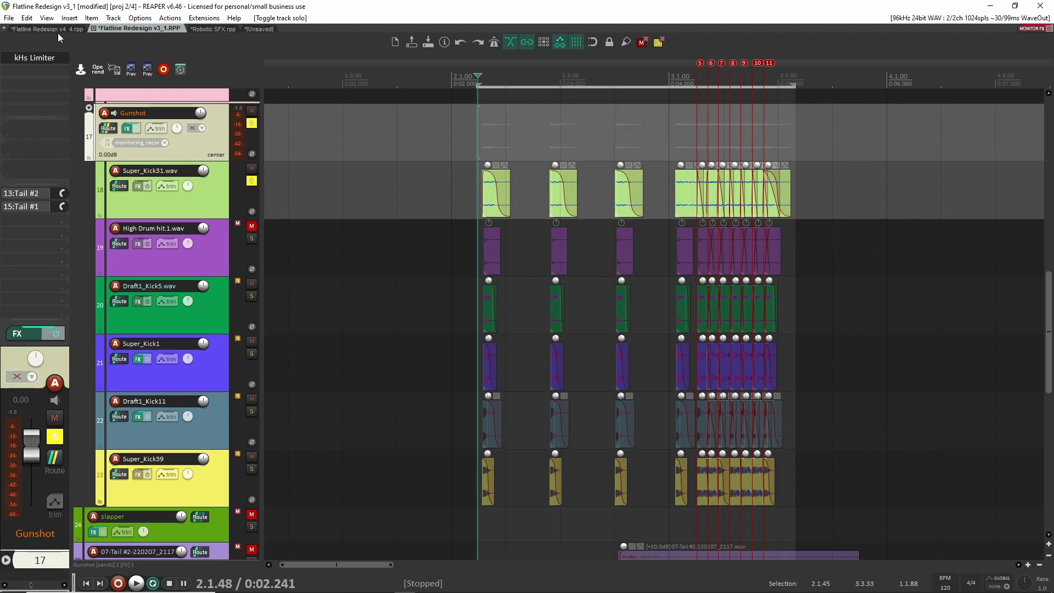
left_click(40, 61)
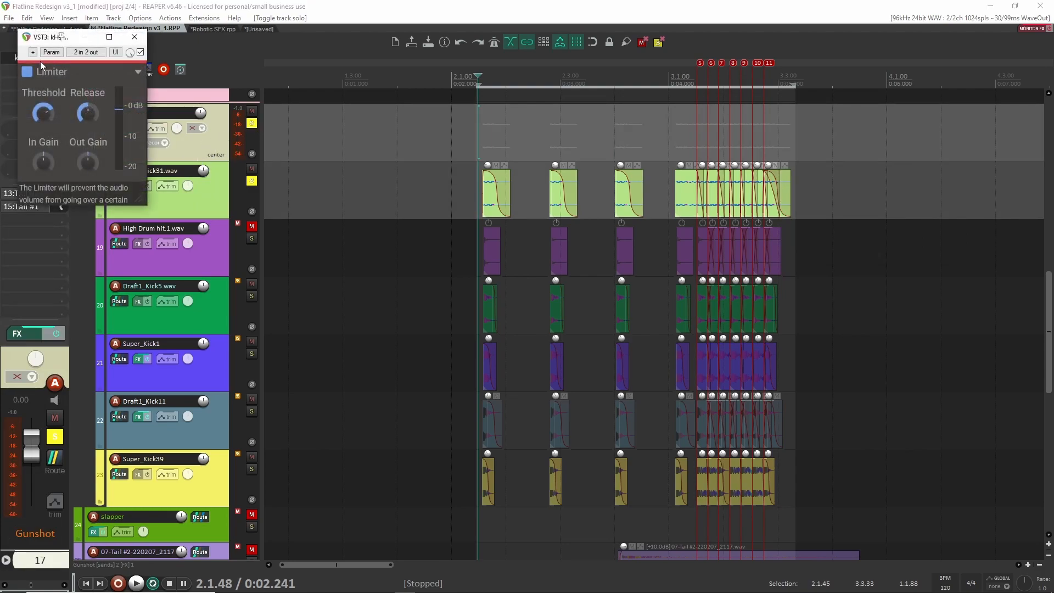
left_click(134, 37)
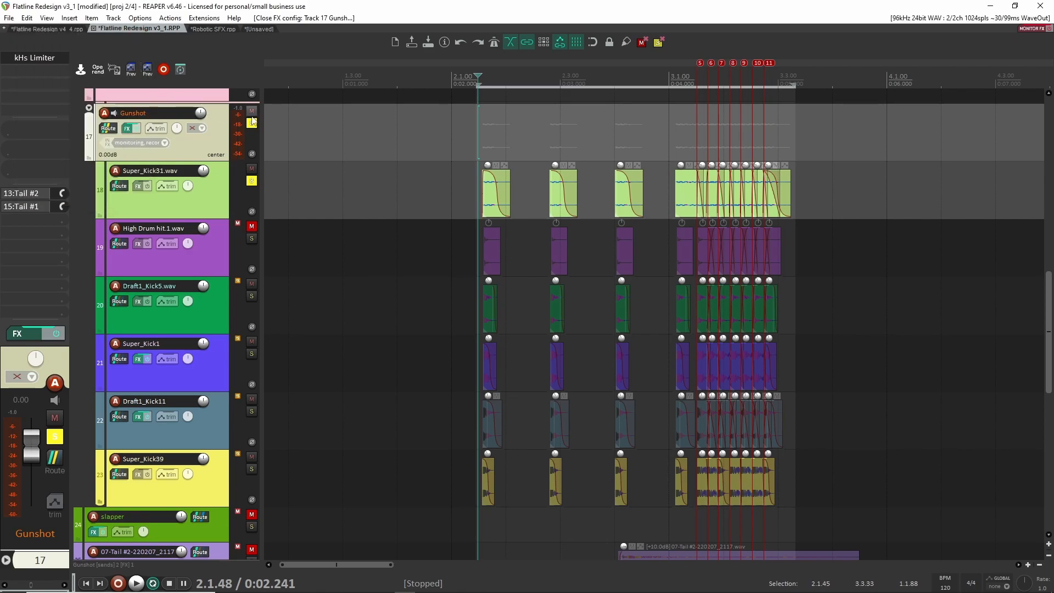
Clear the Gunshot folder's solo and play Super_Kick31.wav soloed alone from just before its first item.
left_click(252, 123)
left_click(251, 181)
left_click(206, 202)
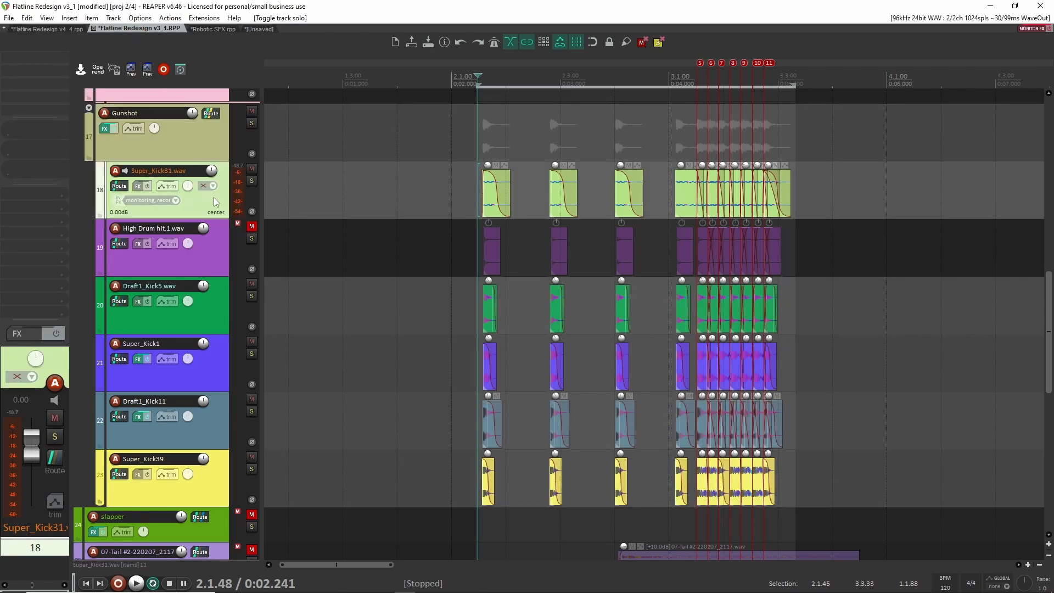
left_click(252, 181)
left_click(473, 190)
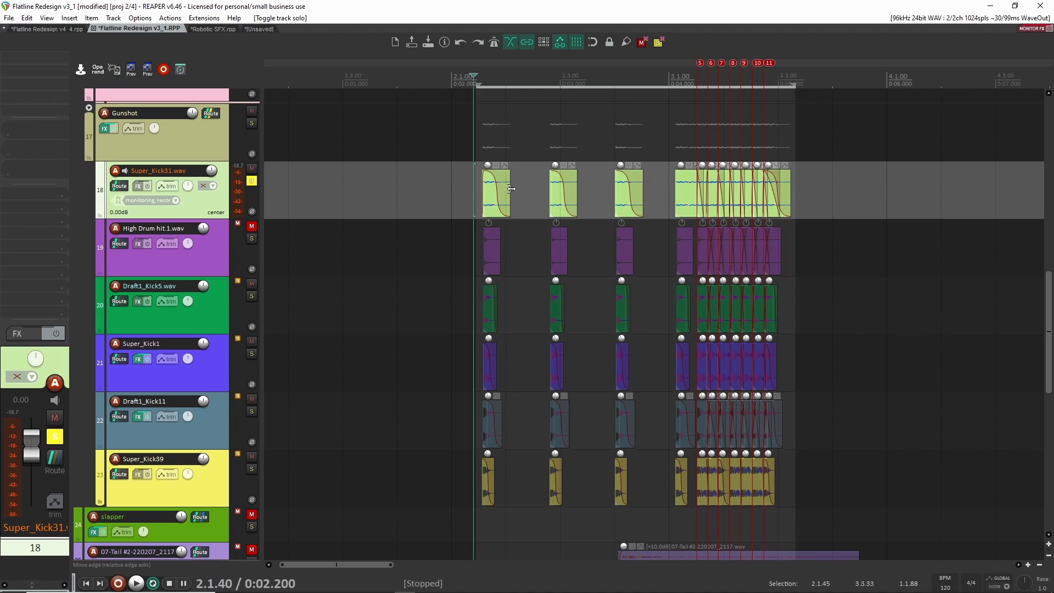
key("space")
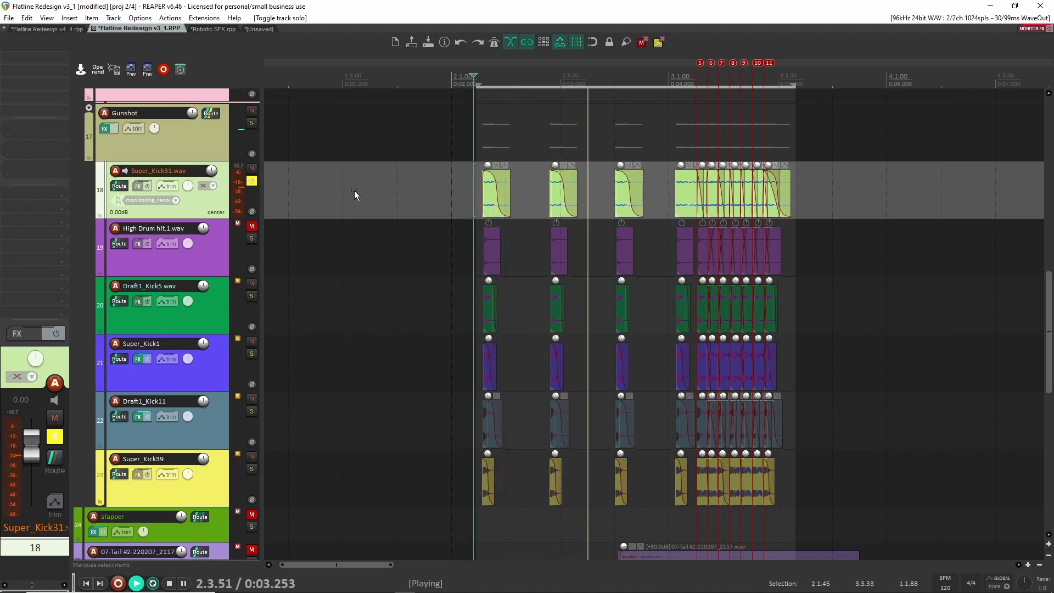
key("space")
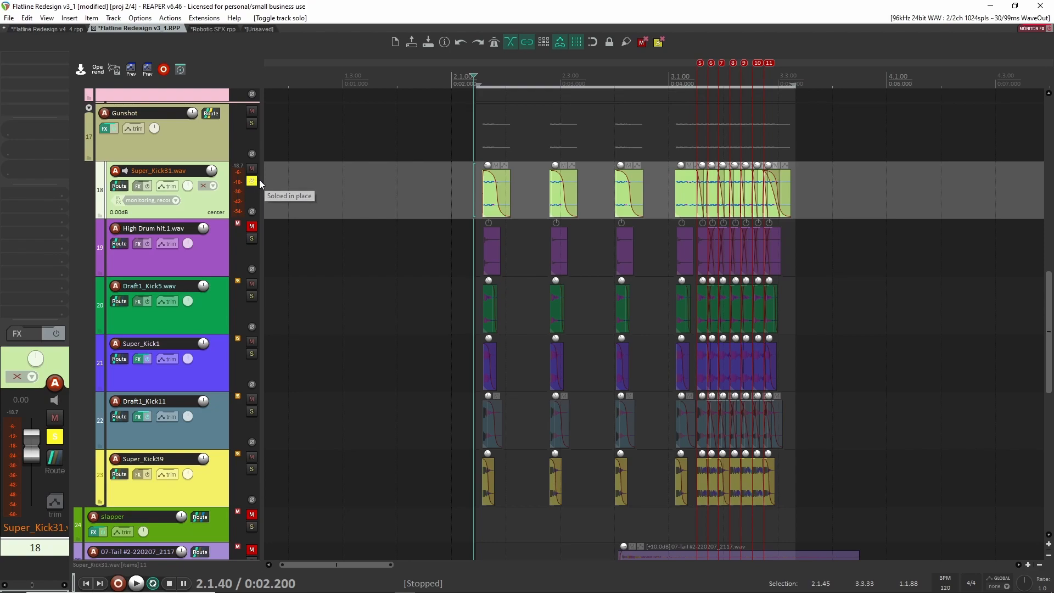
Show the video window again, replay the Super_Kick31.wav shots against the footage, and unsolo the track.
key("ctrl+shift+v")
key("space")
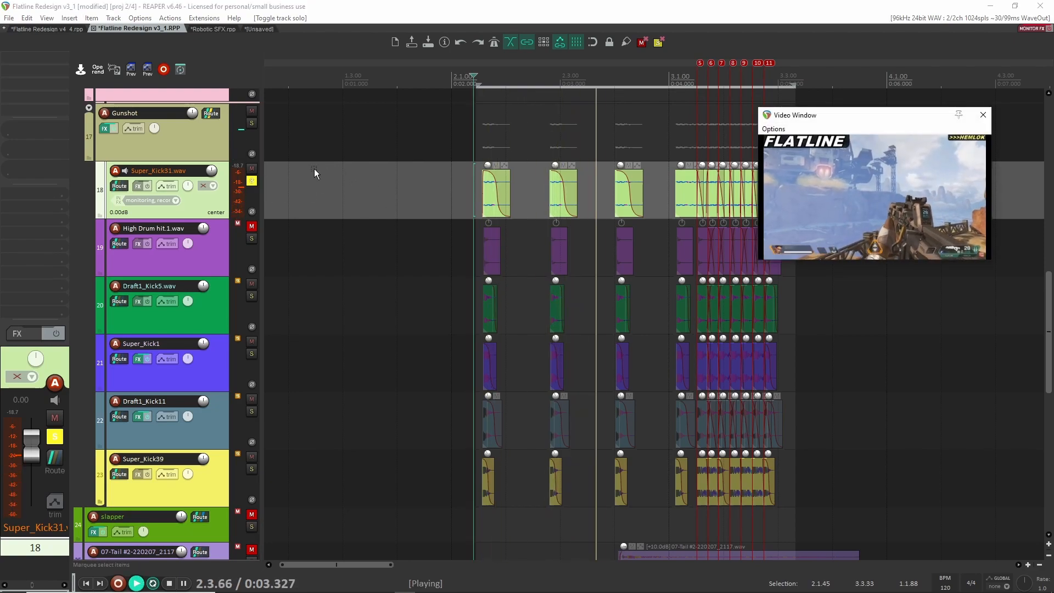
key("space")
left_click(252, 181)
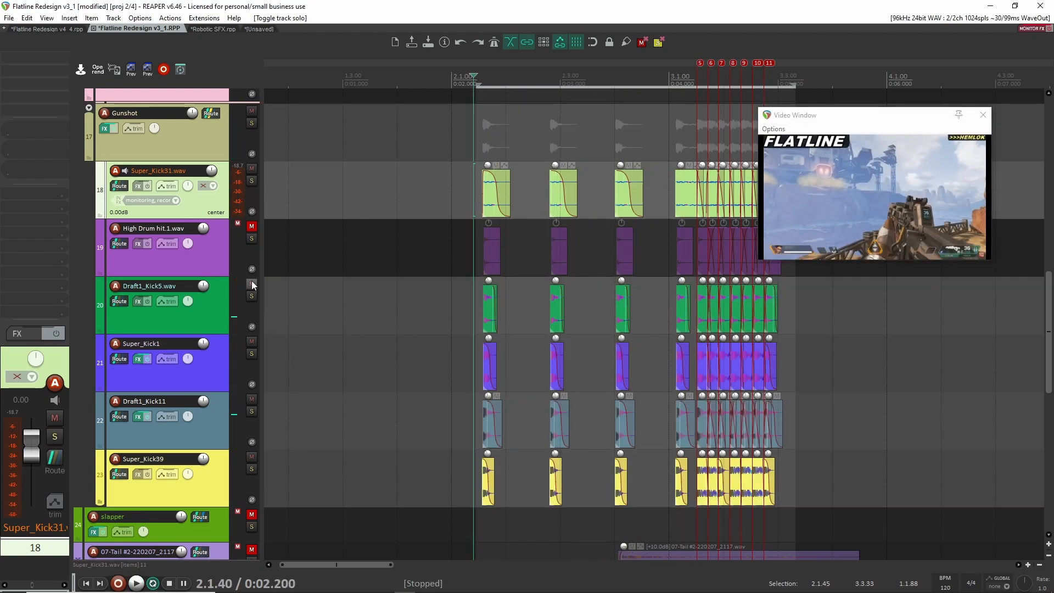
Solo Draft1_Kick5.wav, play its shots from just before the first item, and unsolo it.
left_click(251, 297)
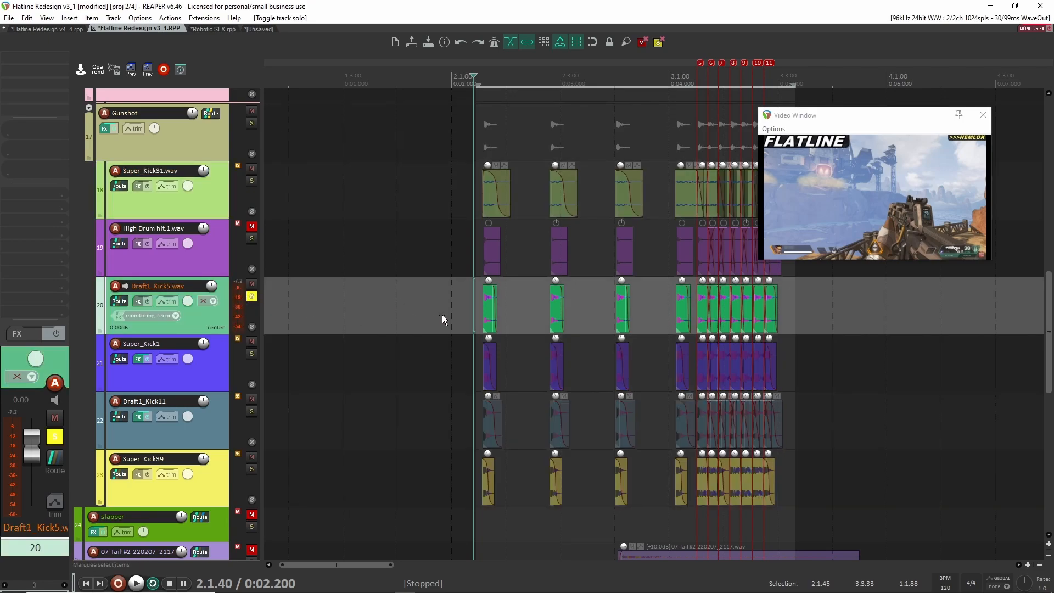
left_click(470, 306)
key("space")
key("space")
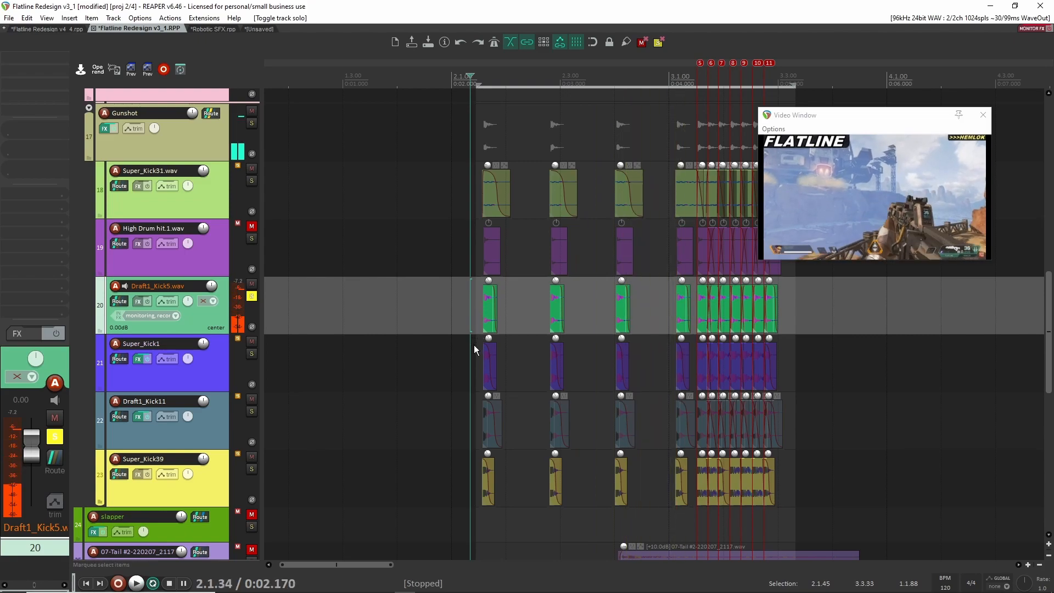
left_click(251, 299)
Solo Super_Kick31.wav and Draft1_Kick5.wav together, play the combined layers, and clear both solos.
left_click(254, 184)
left_click(254, 295)
key("space")
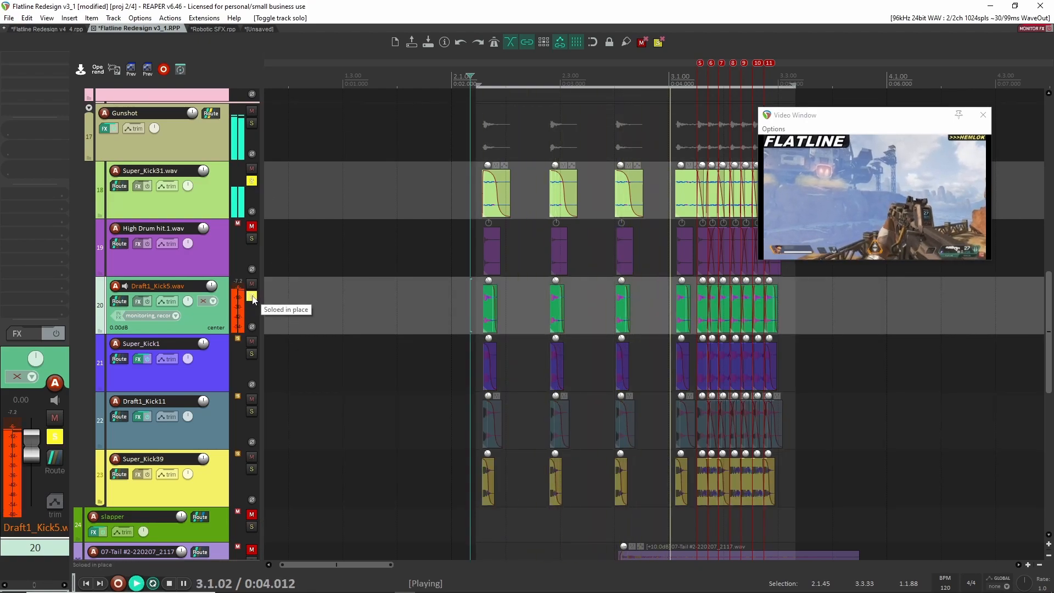
key("space")
left_click(252, 298)
left_click(252, 182)
Solo Super_Kick1, inspect its Neutron 2 Equalizer low-shelf settings, and play its shots.
left_click(252, 354)
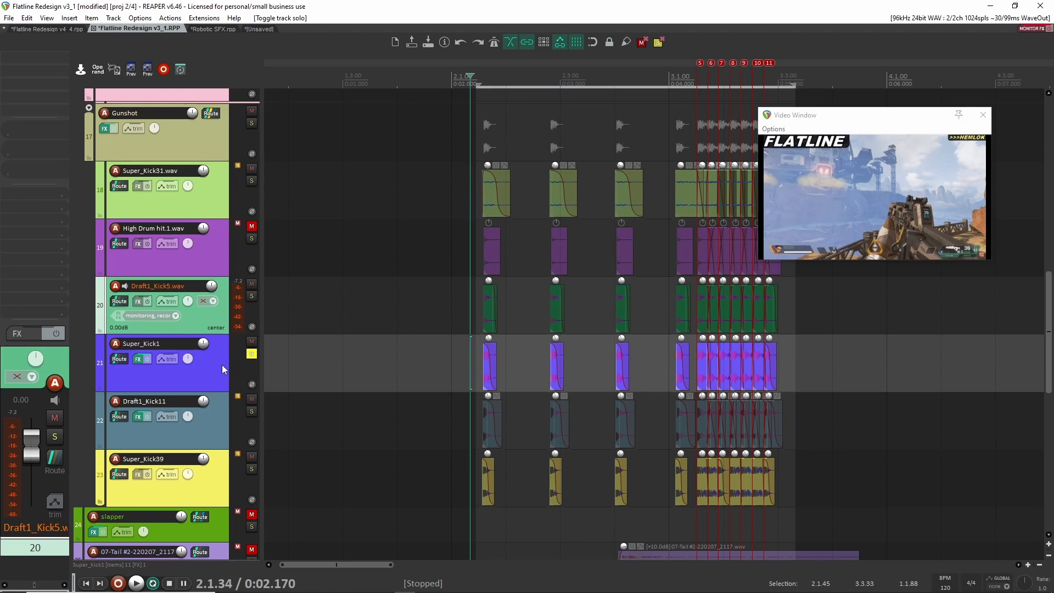
left_click(223, 365)
left_click(31, 59)
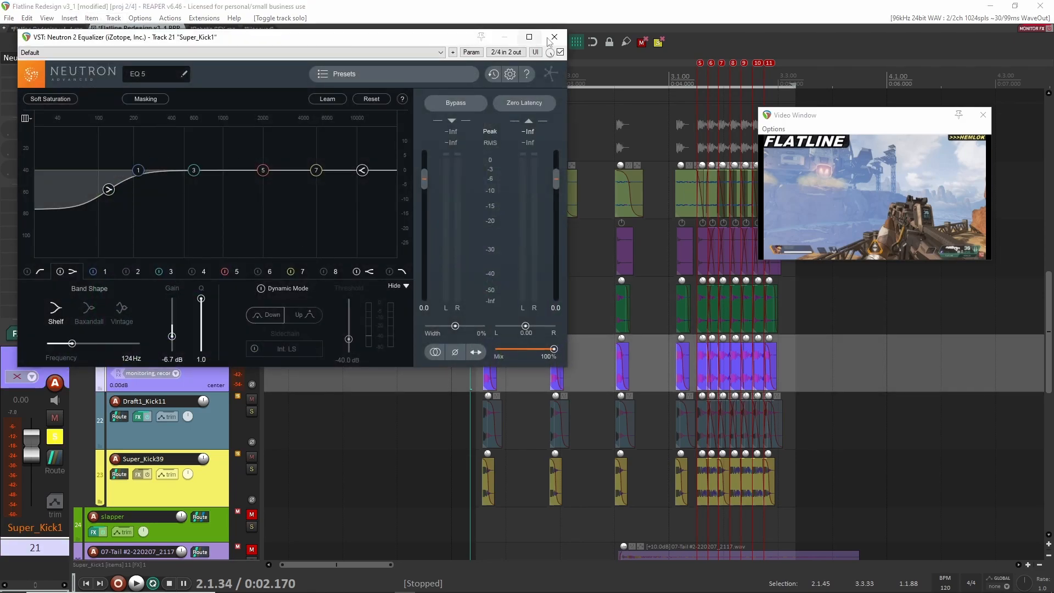
left_click(555, 37)
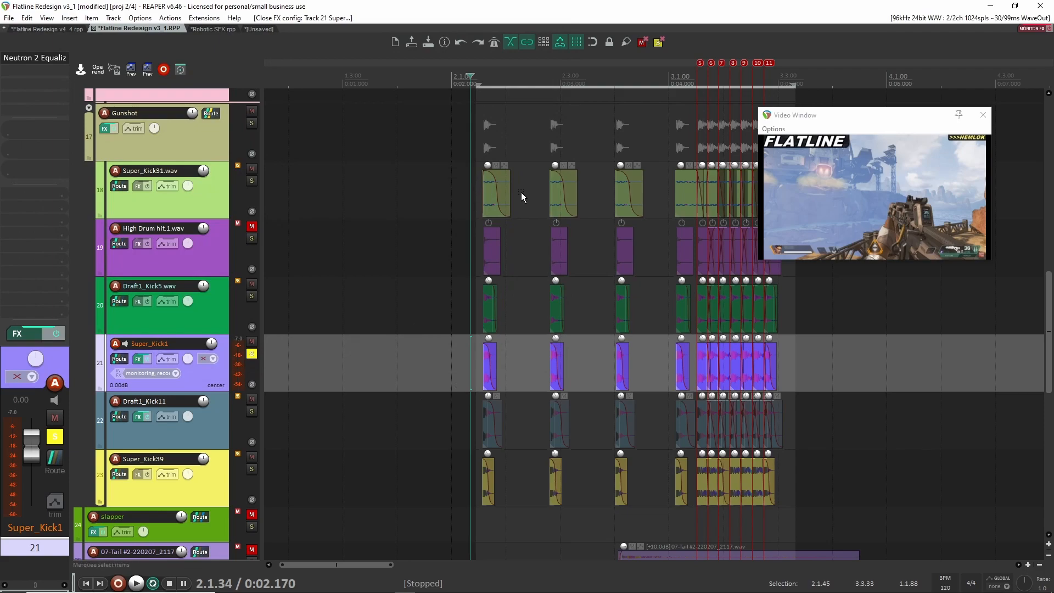
key("space")
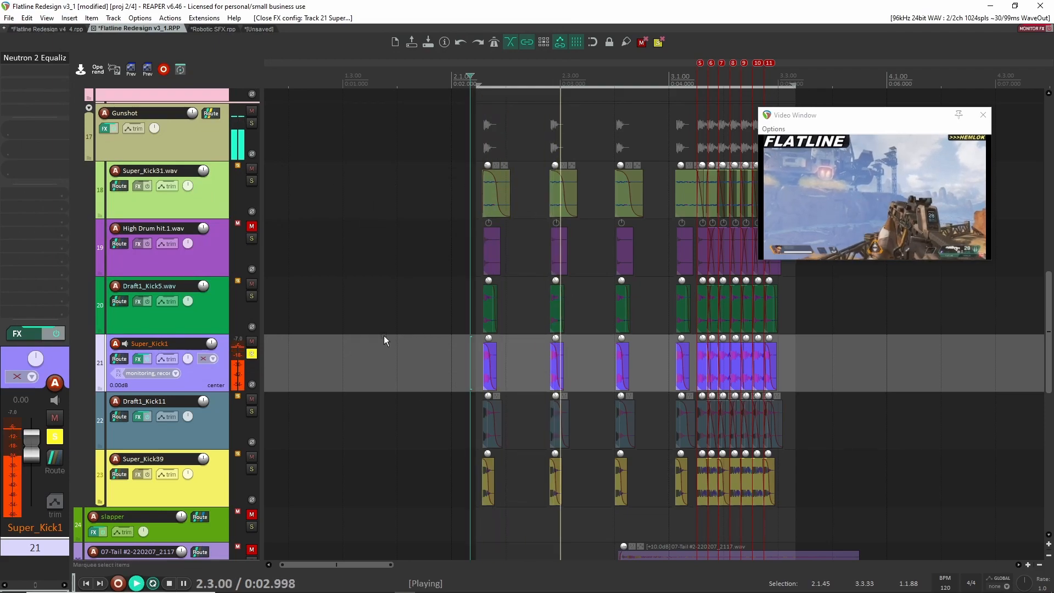
Add Draft1_Kick5.wav and Super_Kick31.wav to the Super_Kick1 solo, play the three layers together, and clear all three solos.
left_click(251, 296)
left_click(251, 181)
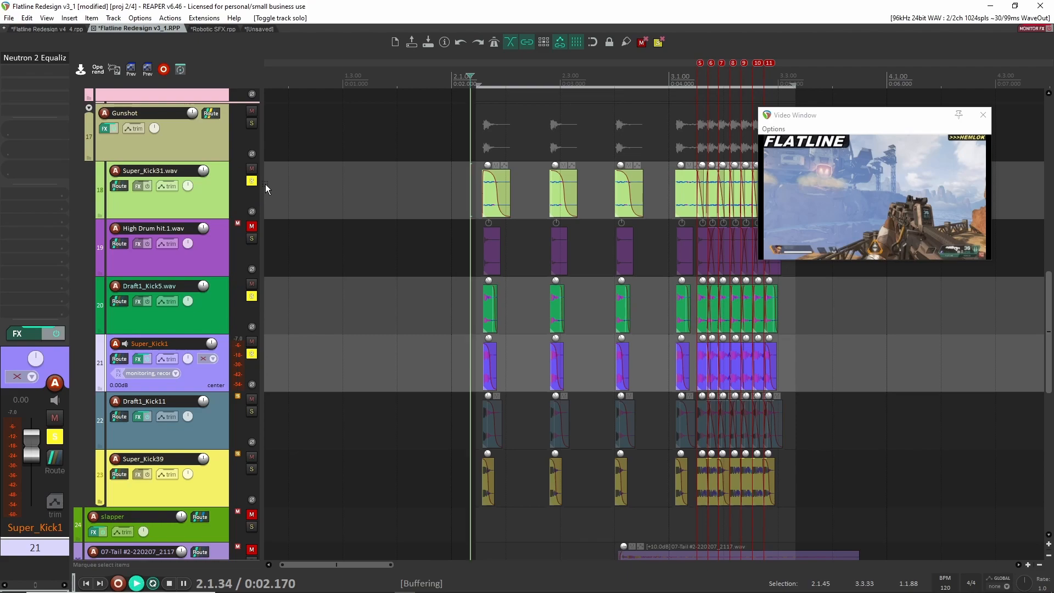
key("space")
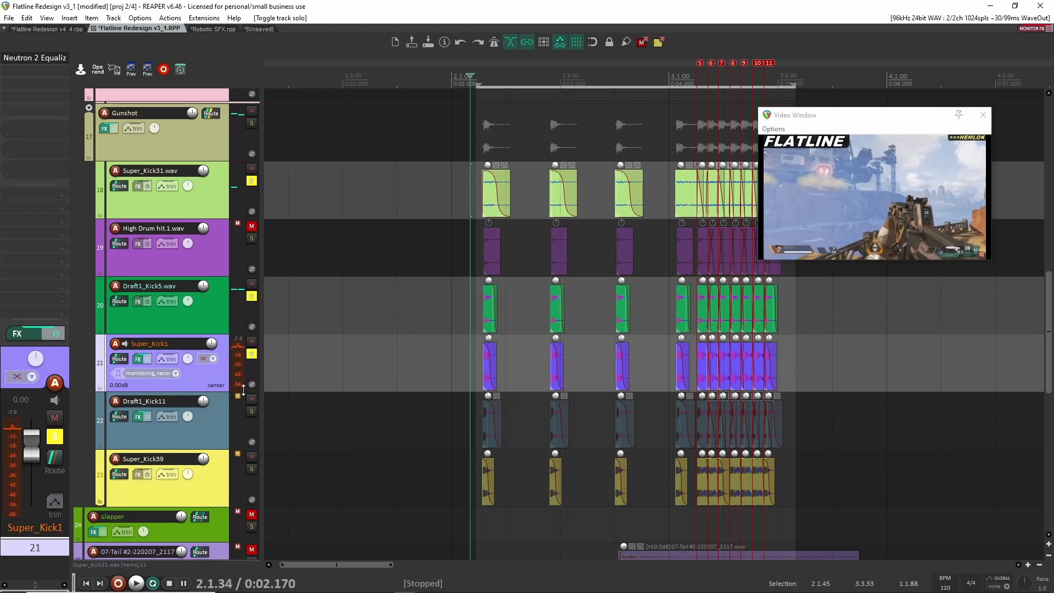
left_click(252, 353)
left_click(251, 296)
left_click(251, 181)
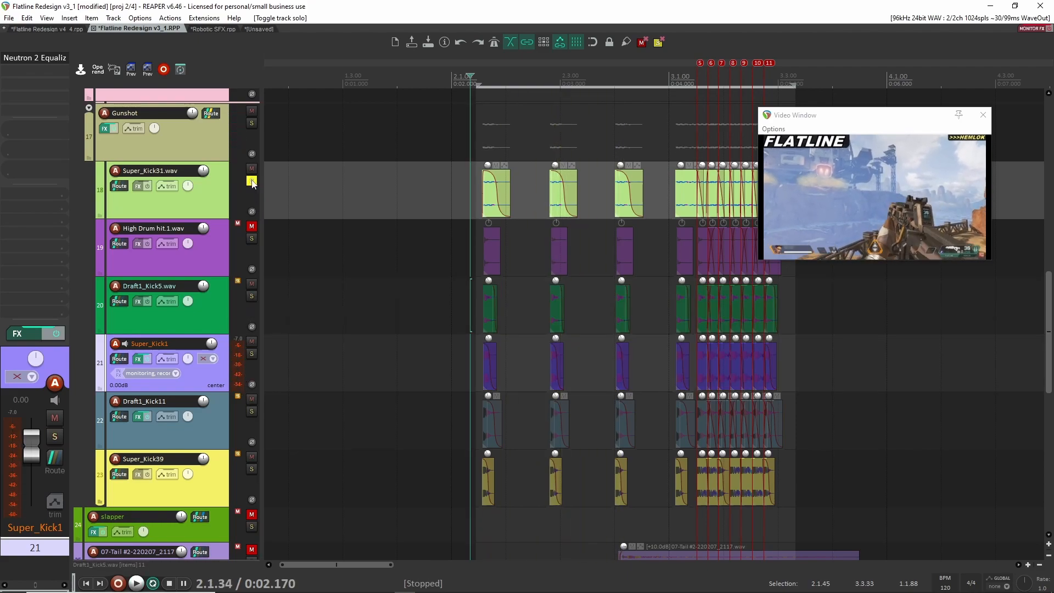
Solo and select the Draft1_Kick11 track, and play its shots.
left_click(251, 411)
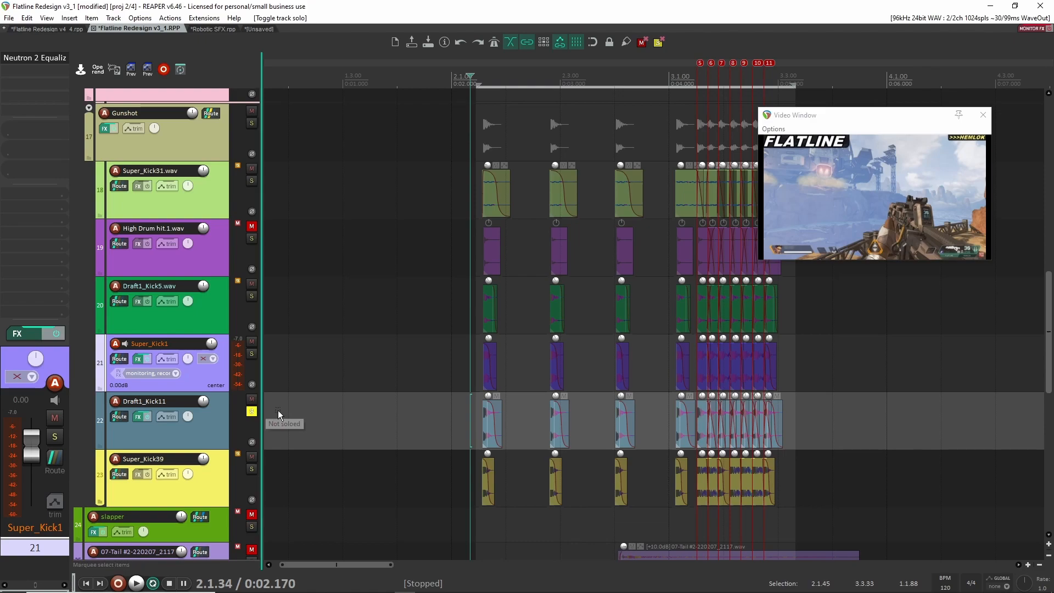
left_click(226, 429)
key("space")
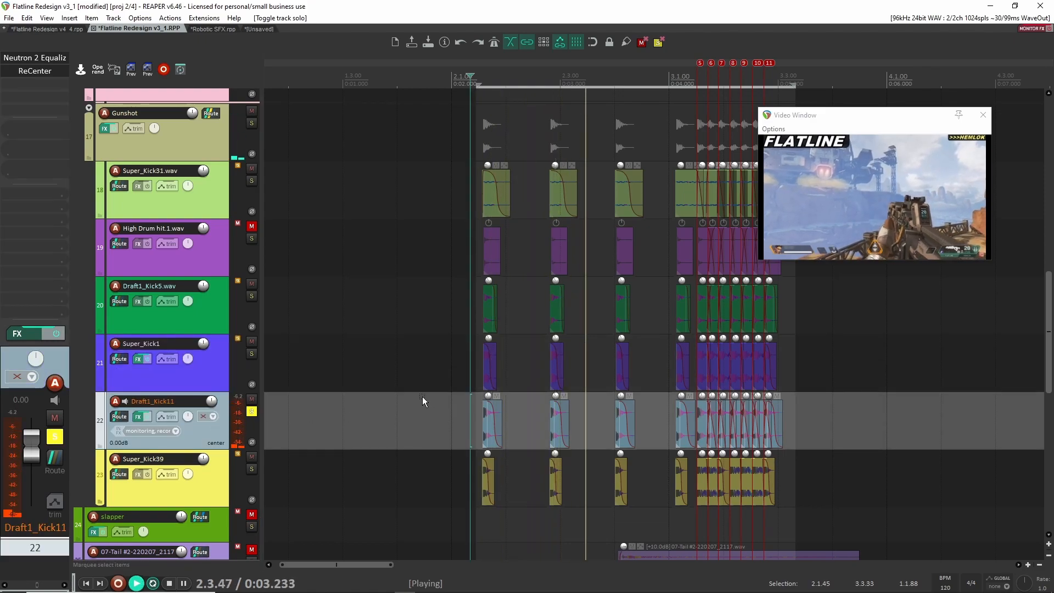
key("space")
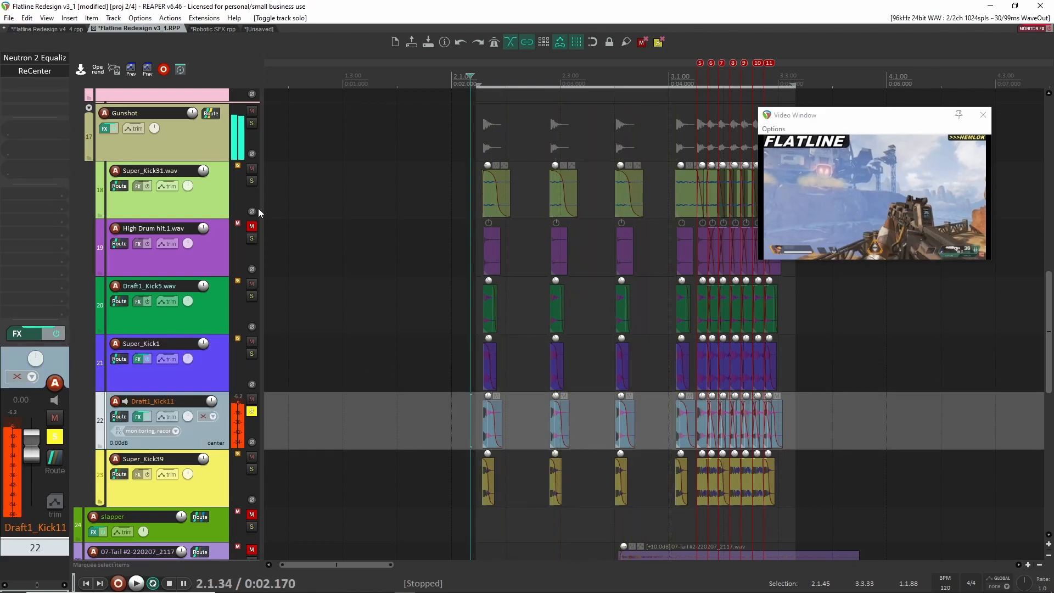
Inspect the Neutron 2 Equalizer and ReCenter settings on Draft1_Kick11, and replay its shots.
left_click(46, 59)
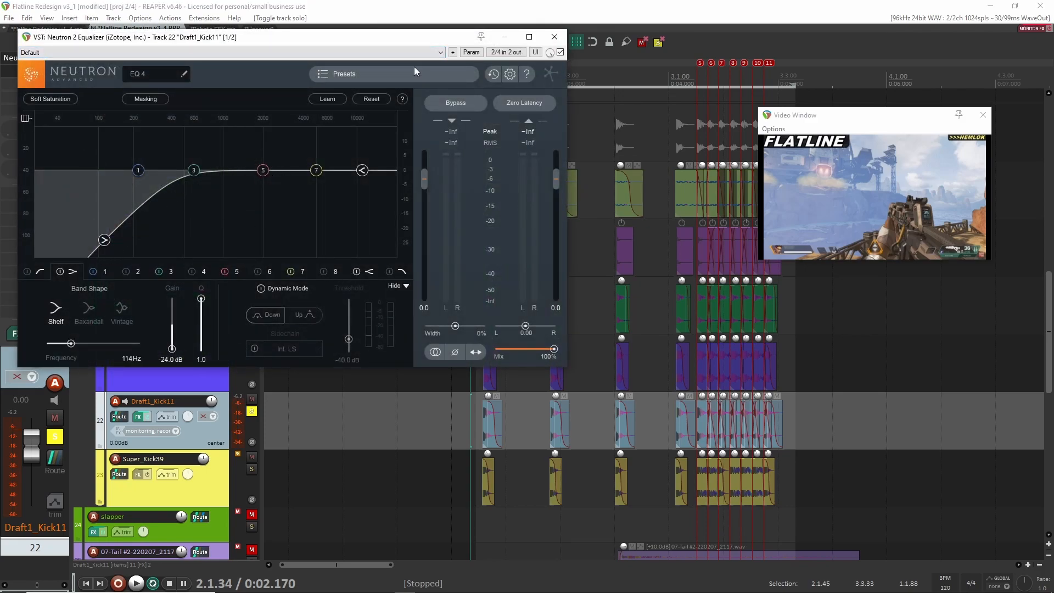
left_click(554, 37)
left_click(48, 73)
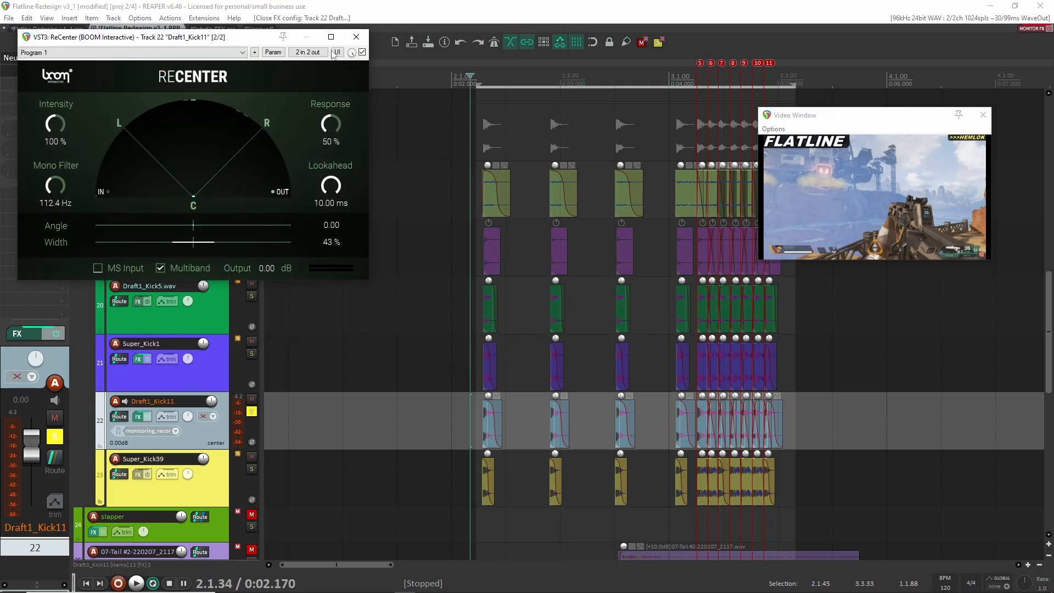
left_click(356, 36)
key("space")
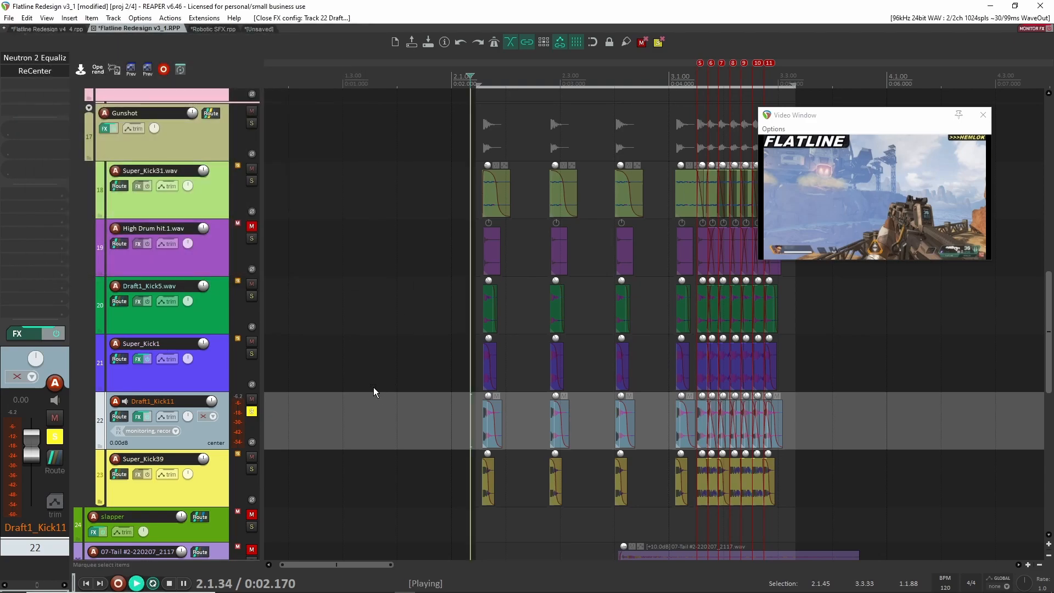
key("space")
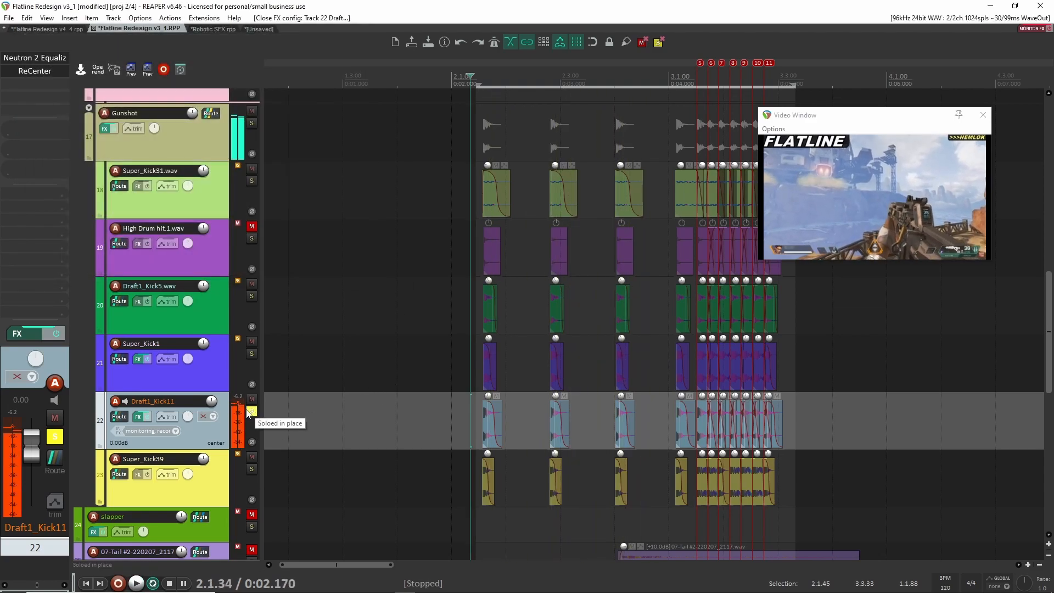
Replace the Draft1_Kick11 solo with Super_Kick39 and play its shots.
left_click(251, 411)
left_click(251, 468)
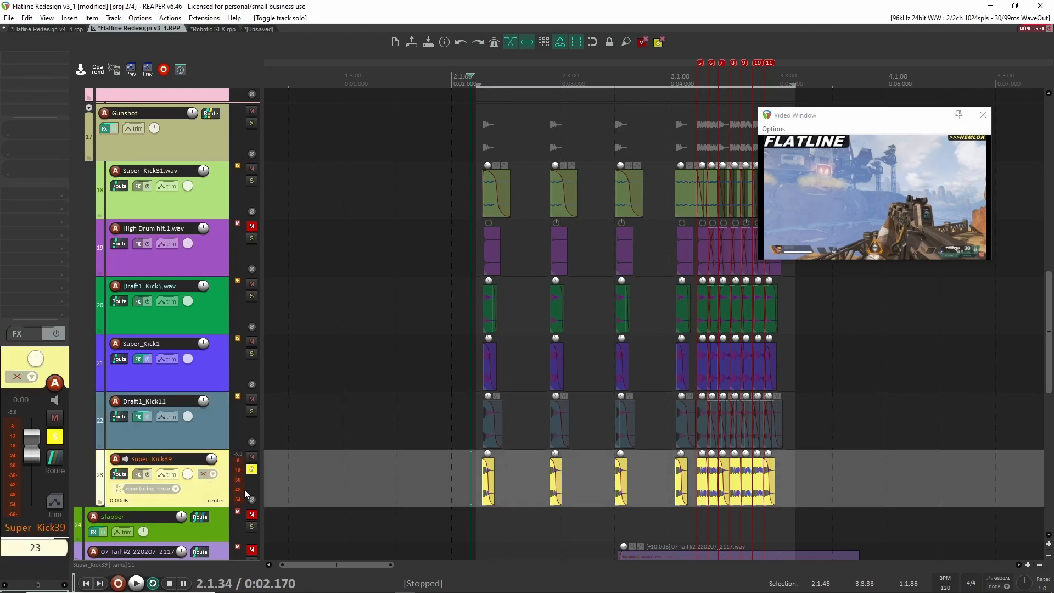
key("space")
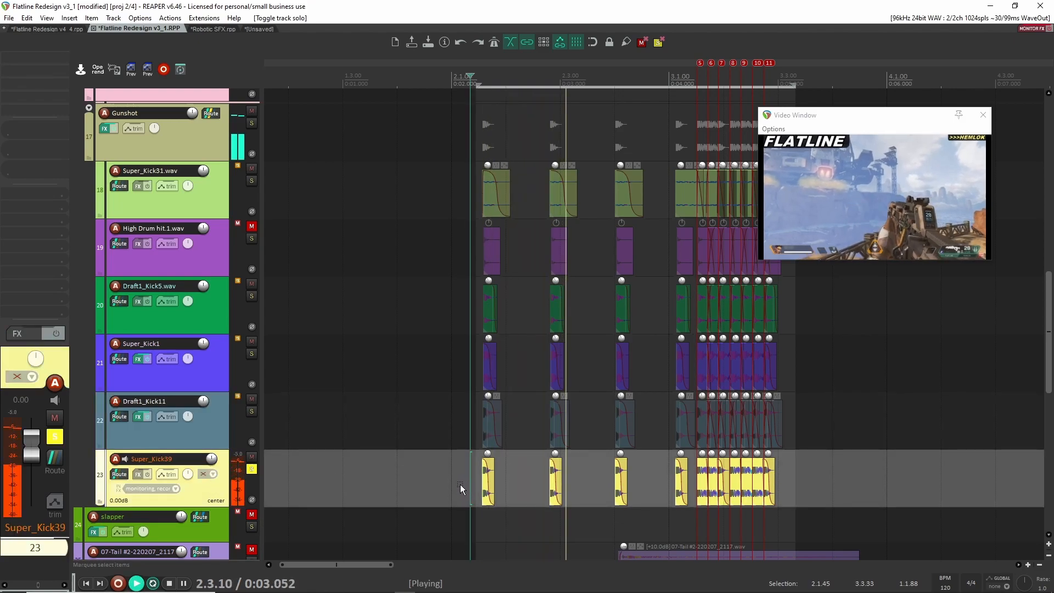
key("space")
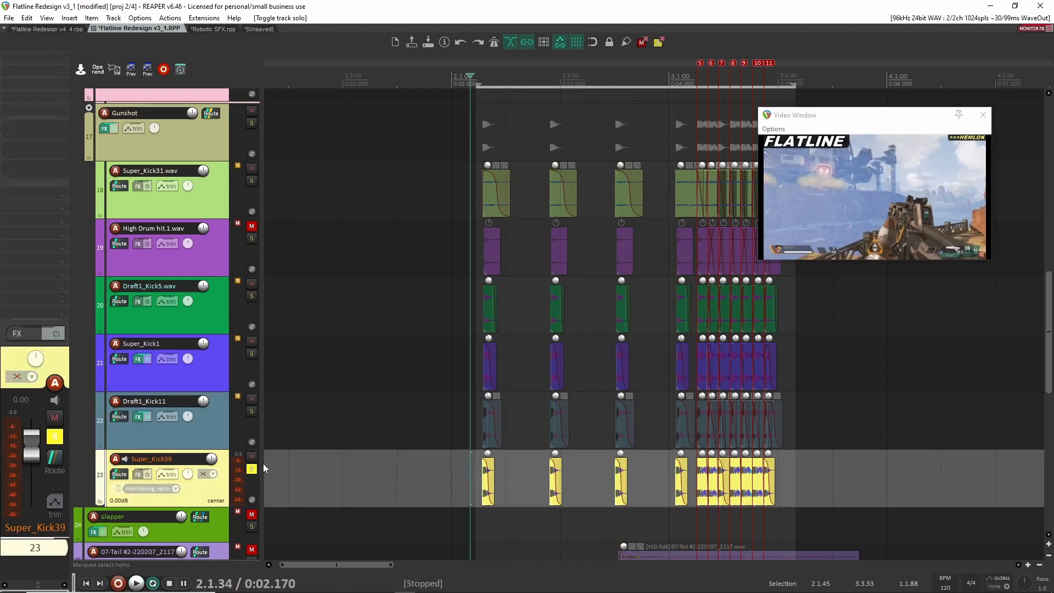
Add Draft1_Kick11, Super_Kick1 and Draft1_Kick5.wav to the Super_Kick39 solo, and play the kick layers together.
left_click(252, 411)
key("space")
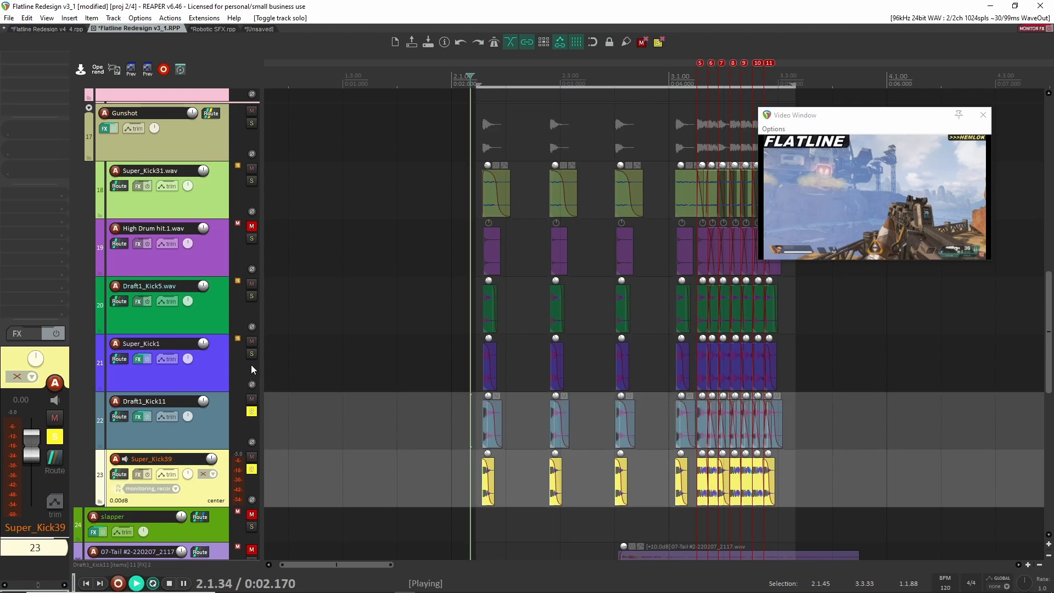
left_click(254, 353)
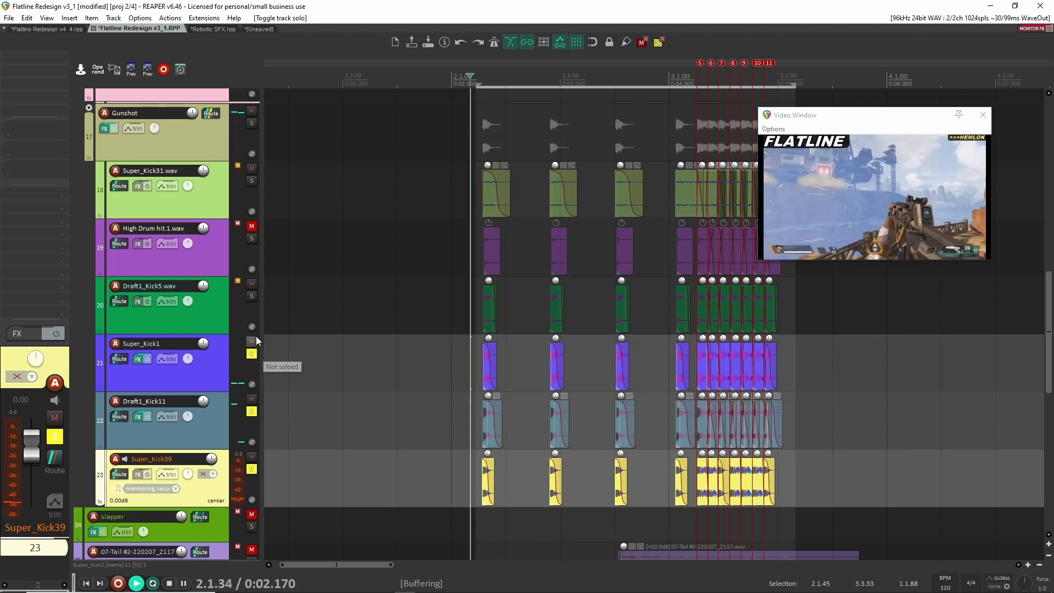
key("space")
left_click(251, 296)
key("space")
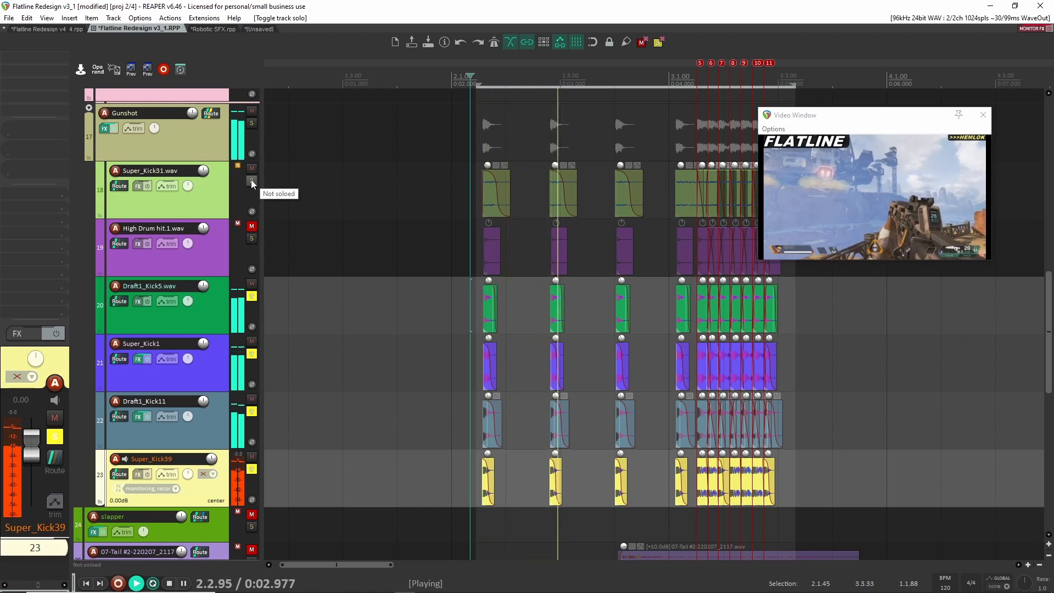
Add Super_Kick31.wav and the Gunshot parent track to the soloed kicks, and replay the combined gunshot.
left_click(251, 181)
key("space")
key("space")
left_click(251, 123)
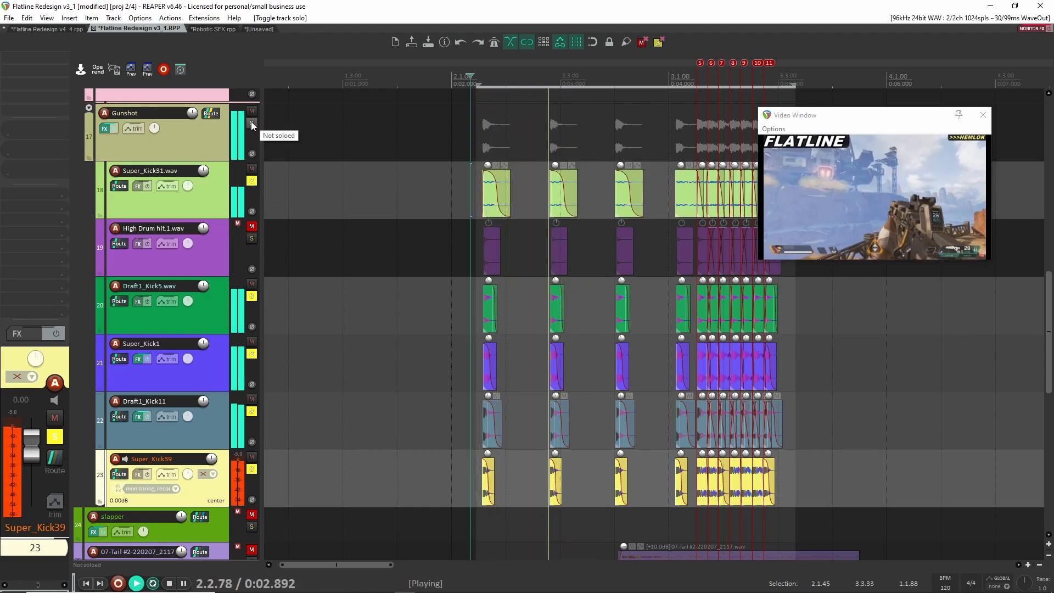
key("space")
key("space")
Clear the solo on all tracks and play the unsoloed mix.
left_click(660, 43)
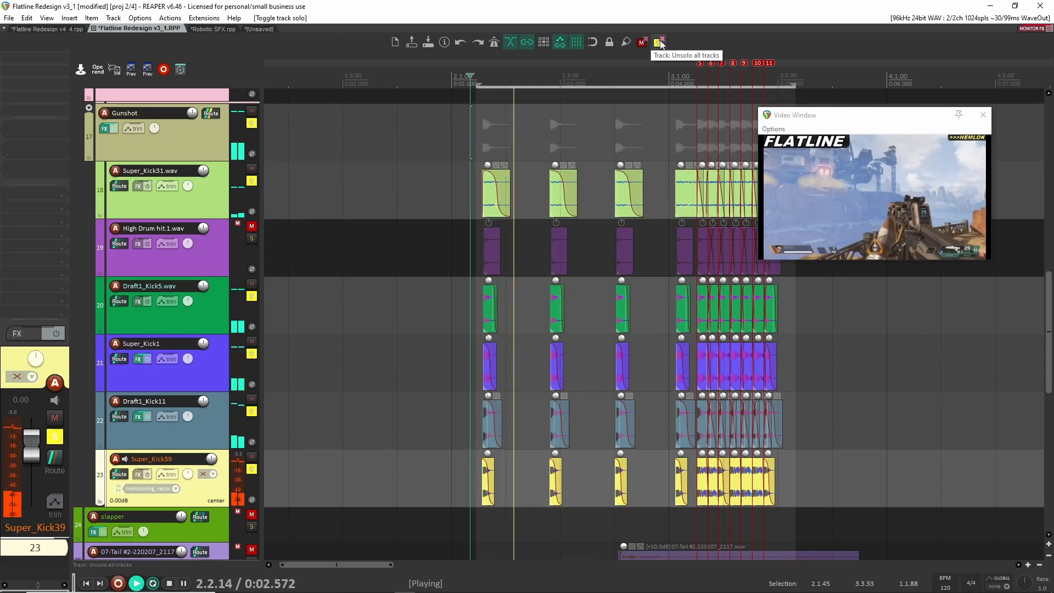
key("space")
key("space")
left_click(251, 123)
left_click(251, 123)
key("space")
key("space")
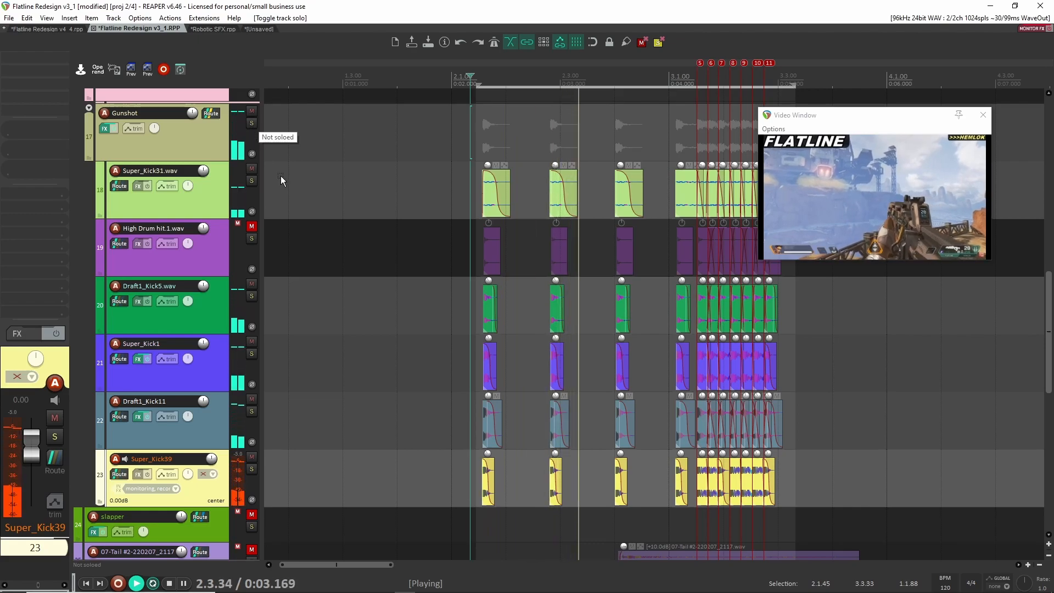
scroll(391, 312, "up", 4)
key("space")
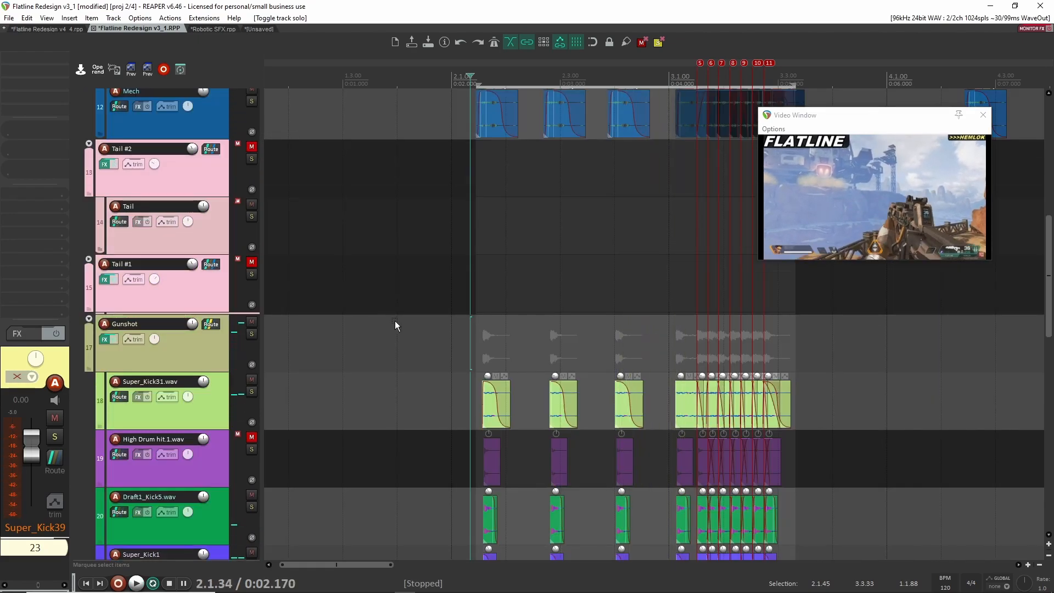
scroll(394, 320, "down", 8)
scroll(402, 318, "up", 5)
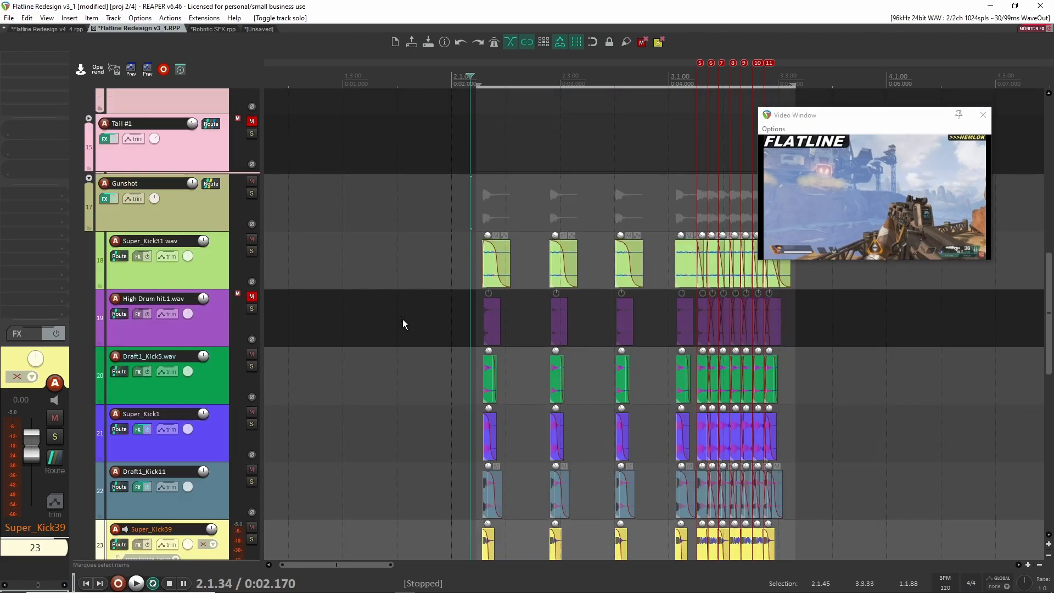
scroll(403, 334, "down", 1)
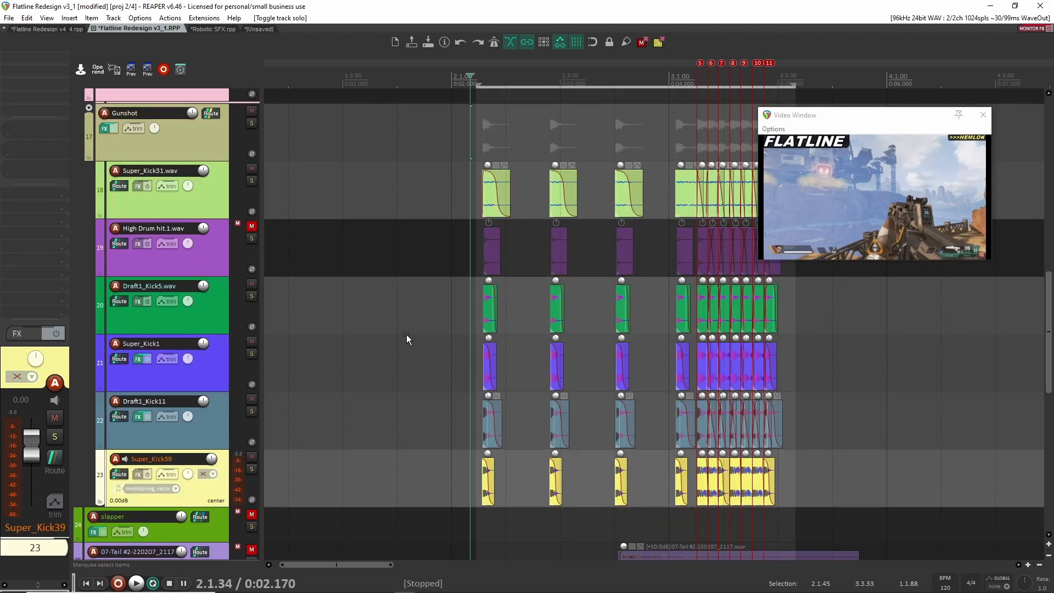
scroll(434, 341, "up", 2)
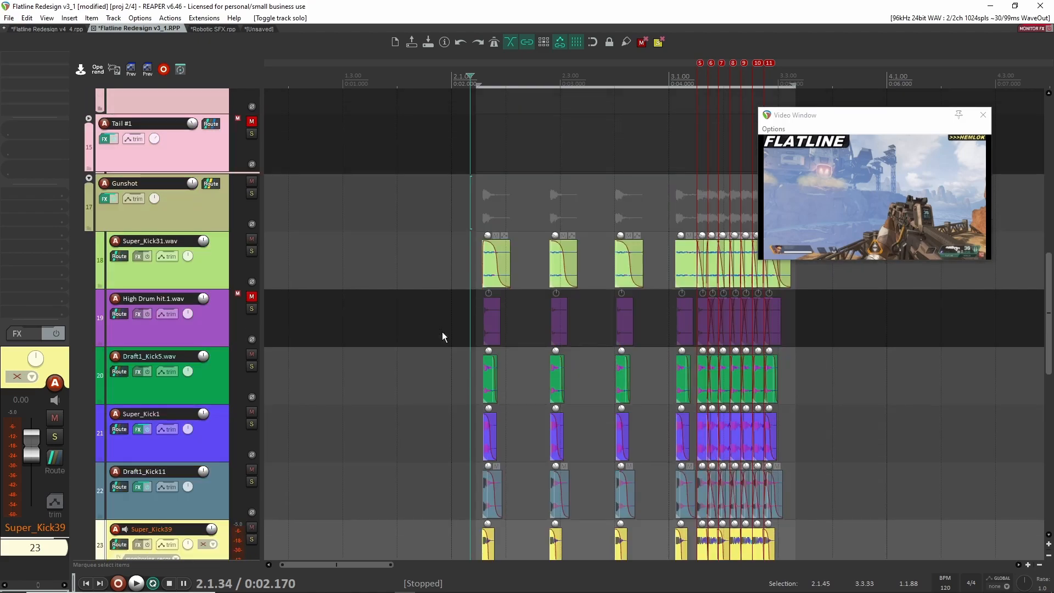
Switch to the Flatline Redesign v4_4 project and solo the rapid fire track.
left_click(39, 28)
scroll(455, 296, "down", 3)
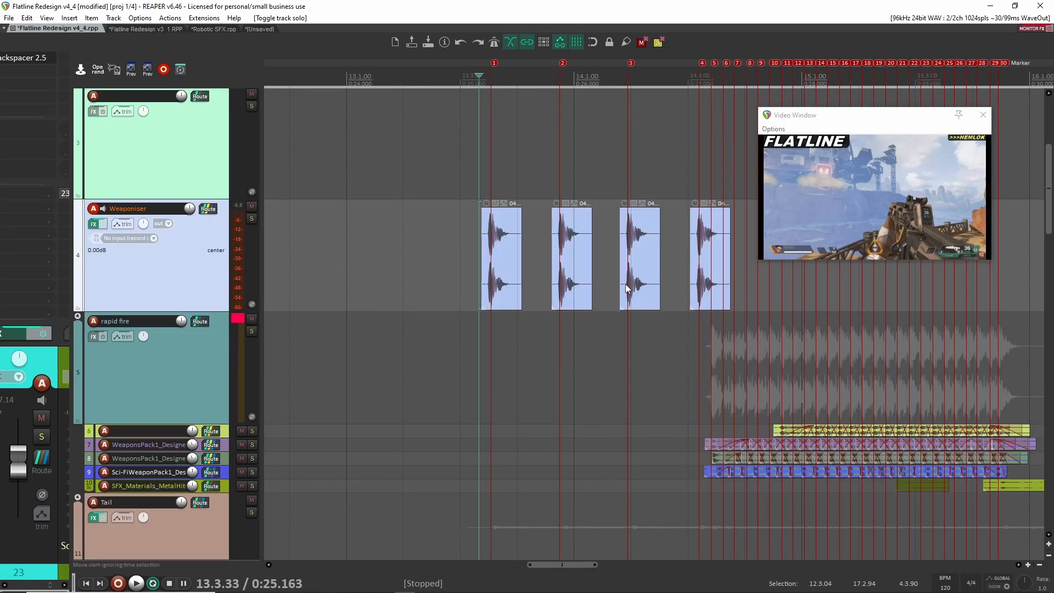
left_click(251, 332)
left_click_drag(638, 388, 412, 287)
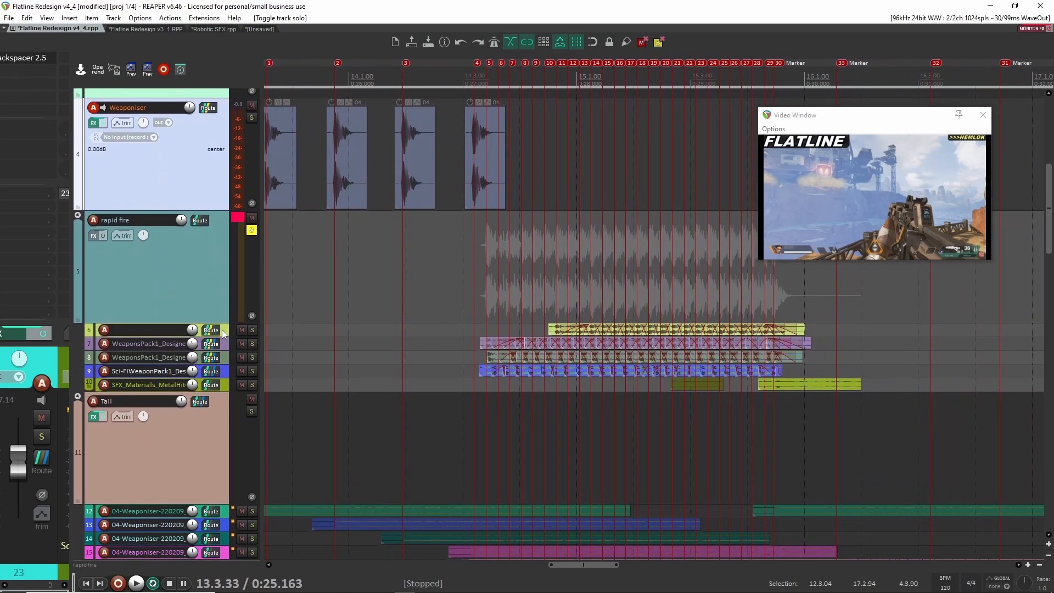
Select the layer tracks inside rapid fire and enlarge the heights of tracks 6 to 9.
left_click(225, 384)
left_click_drag(225, 377, 225, 404)
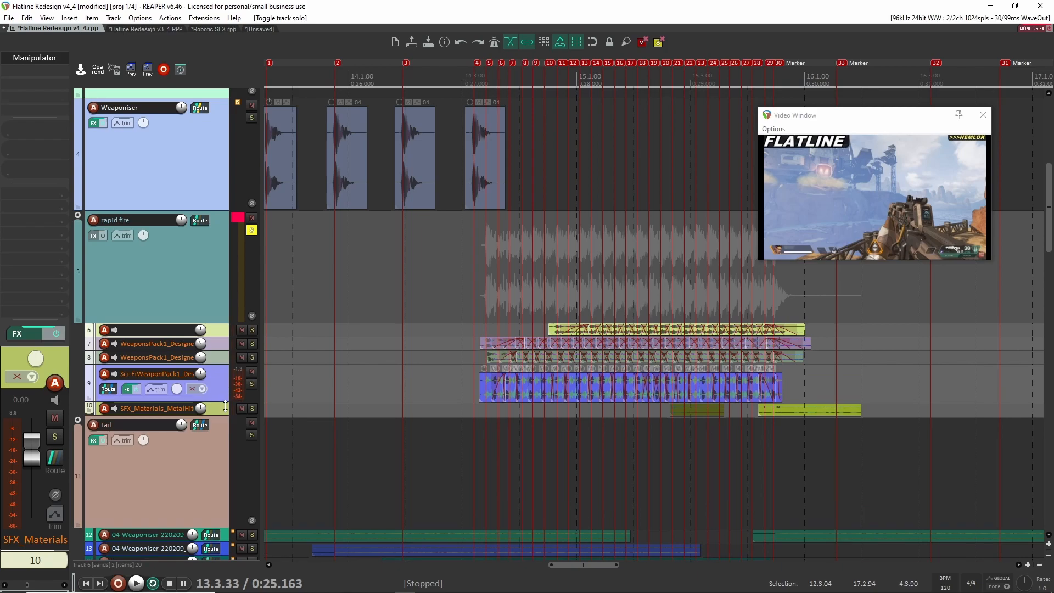
left_click_drag(225, 404, 225, 420)
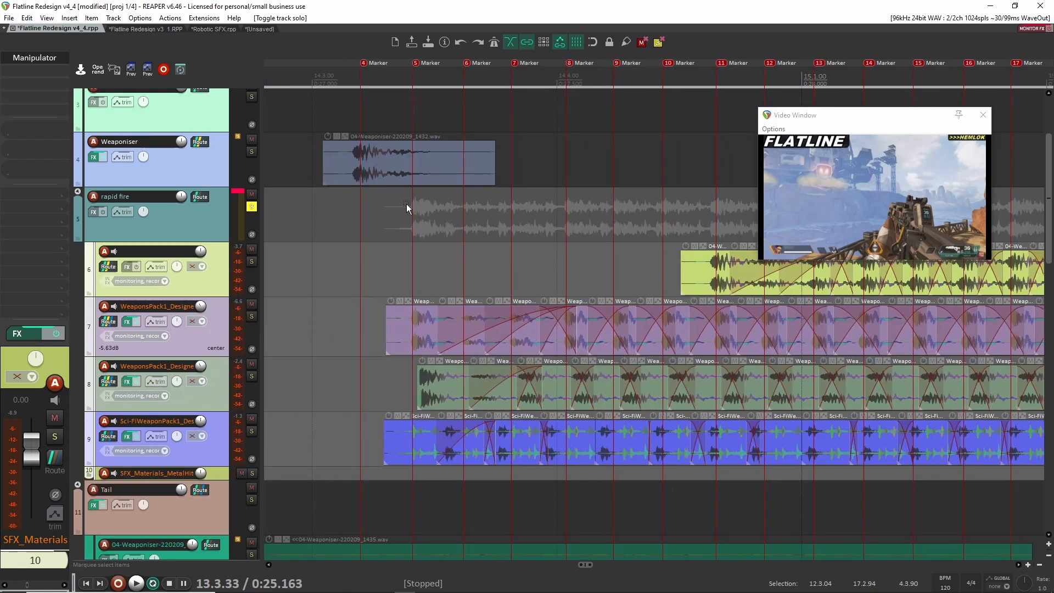
Select the last Weaponiser shot, and instead select the first WeaponsPack1 item on track 8 in rapid fire.
scroll(527, 263, "up", 3)
left_click(448, 291)
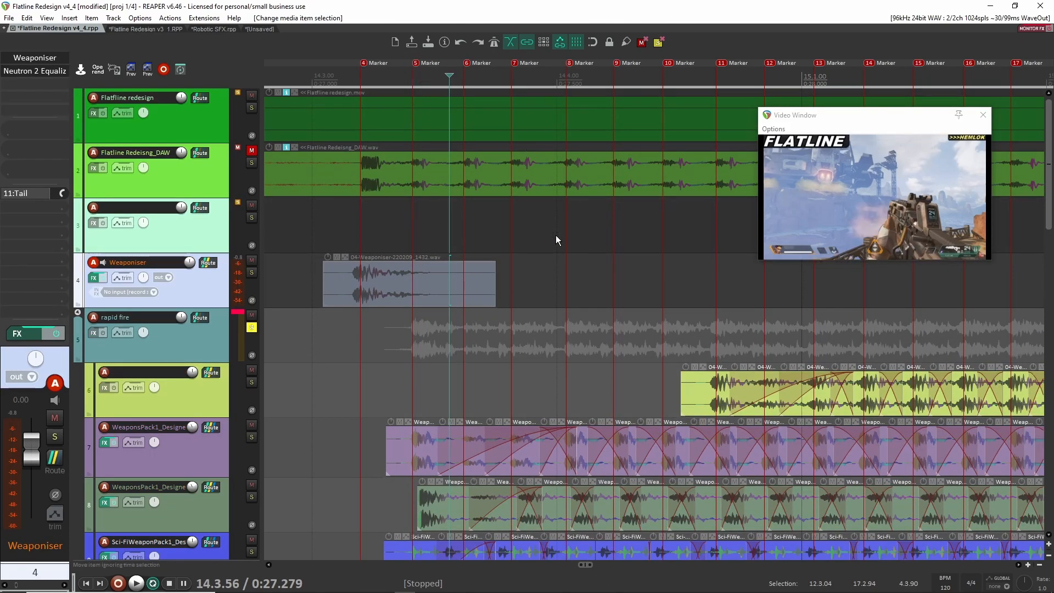
scroll(418, 435, "down", 4)
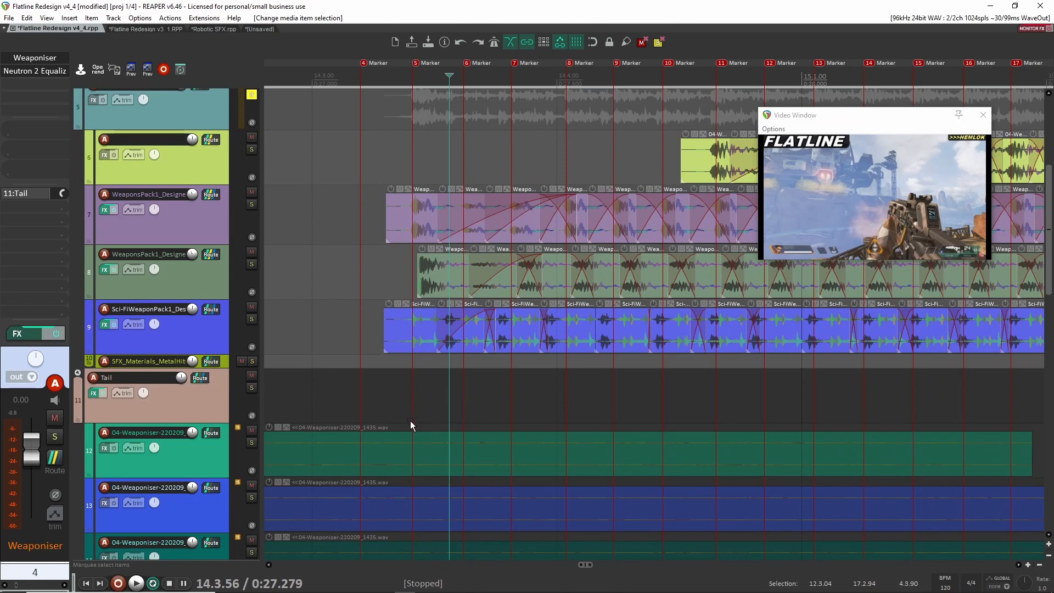
left_click(419, 288)
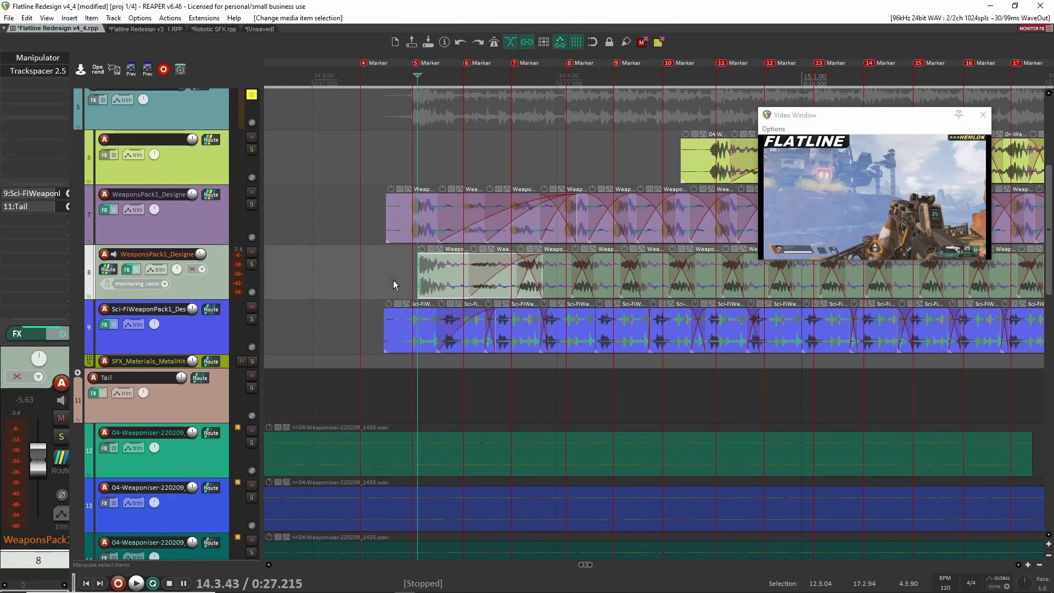
scroll(395, 282, "down", 6)
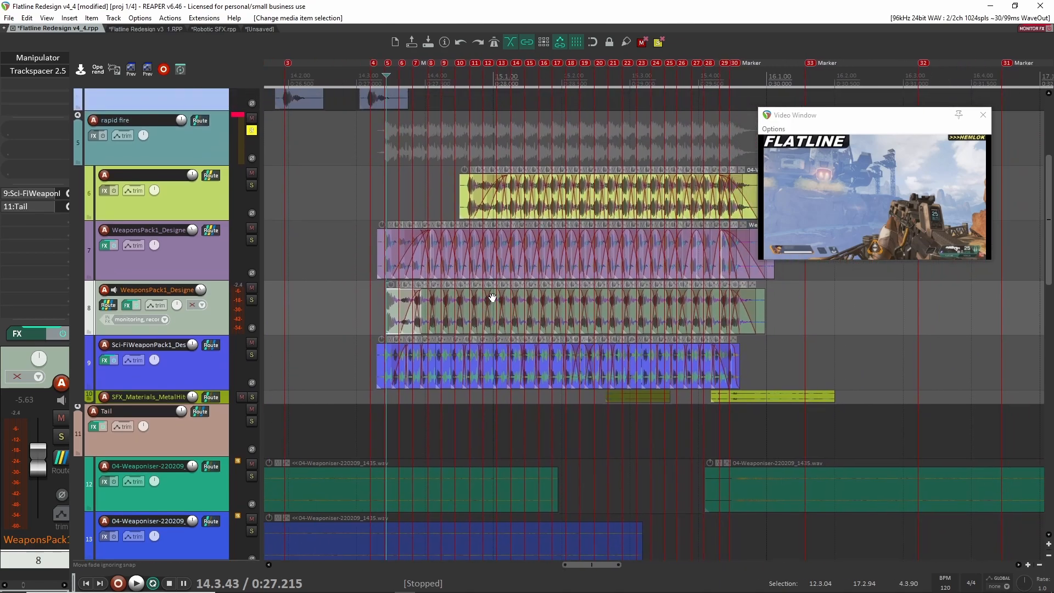
left_click_drag(492, 297, 415, 309)
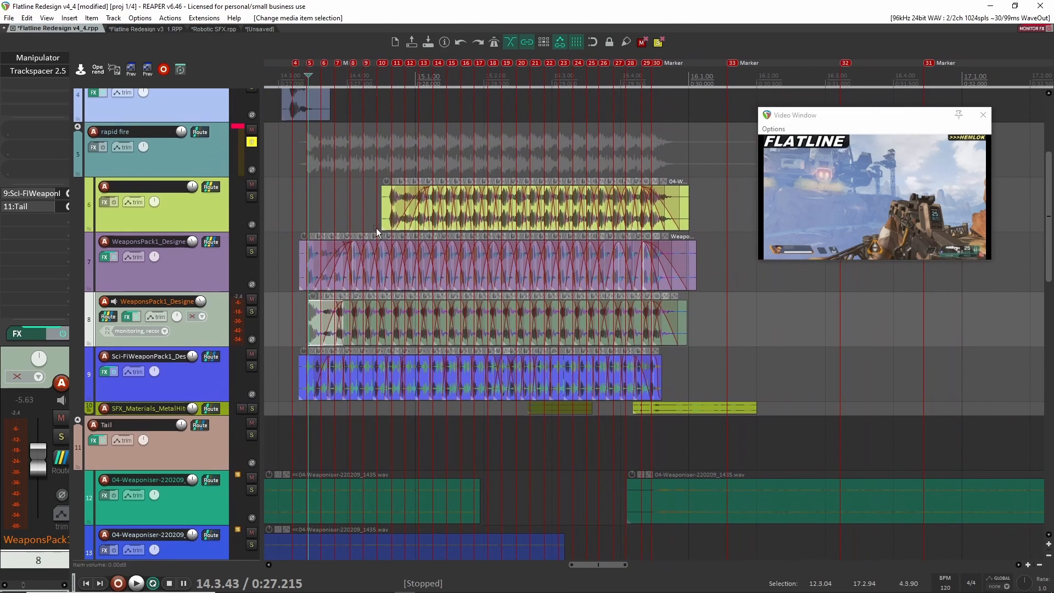
Examine how the Weaponiser shots and rapid fire layers line up with the Flatline Redeisng_DAW.wav waveform and the shot markers.
double_click(252, 142)
scroll(338, 269, "down", 2)
scroll(336, 272, "down", 1)
scroll(330, 282, "up", 3)
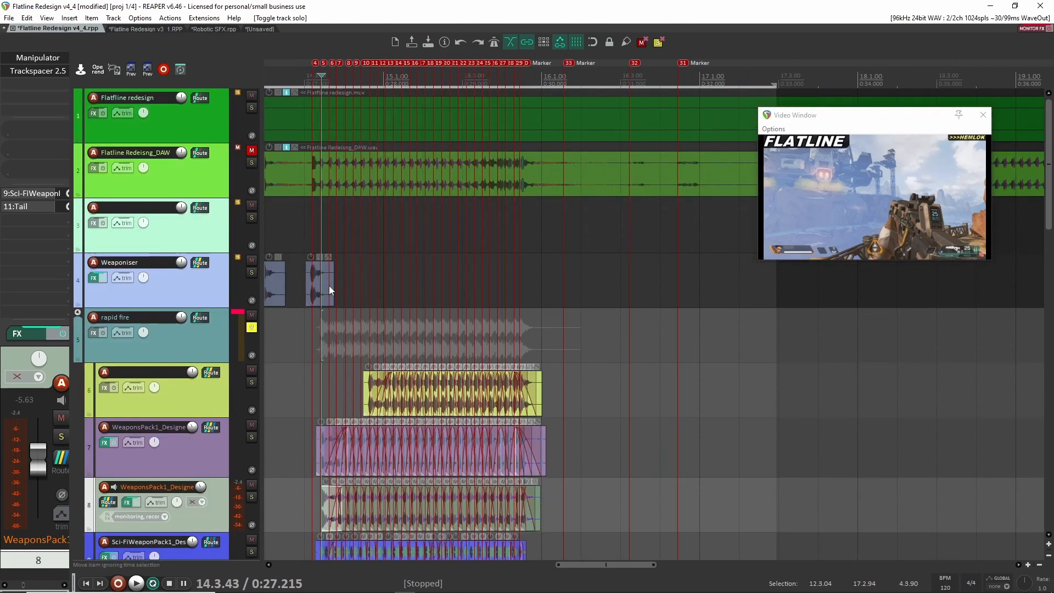
left_click_drag(308, 352, 463, 350)
scroll(461, 343, "up", 3)
scroll(475, 225, "up", 2)
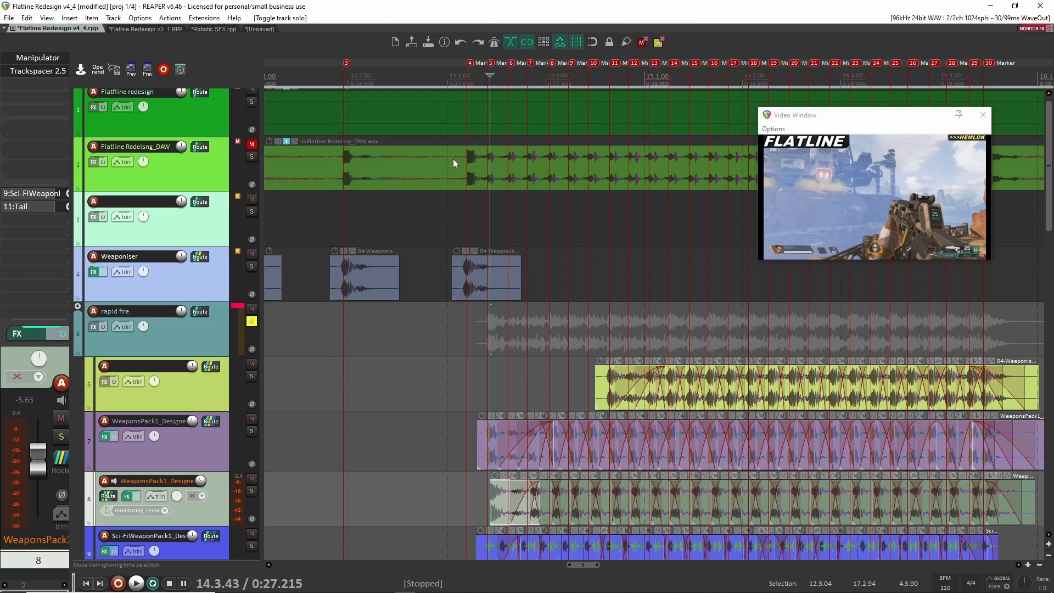
scroll(455, 170, "up", 1)
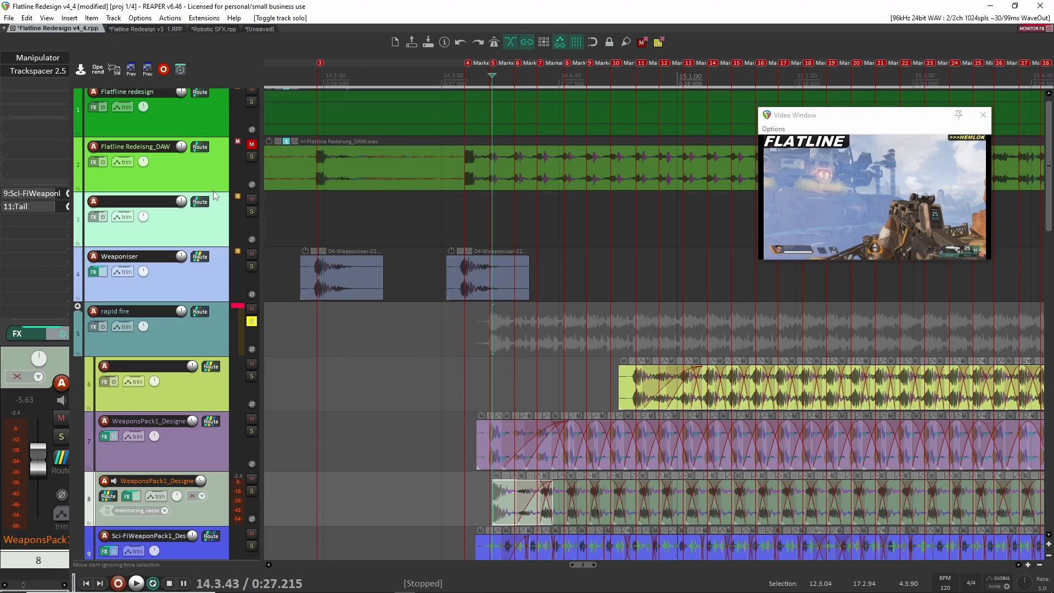
scroll(468, 184, "up", 1)
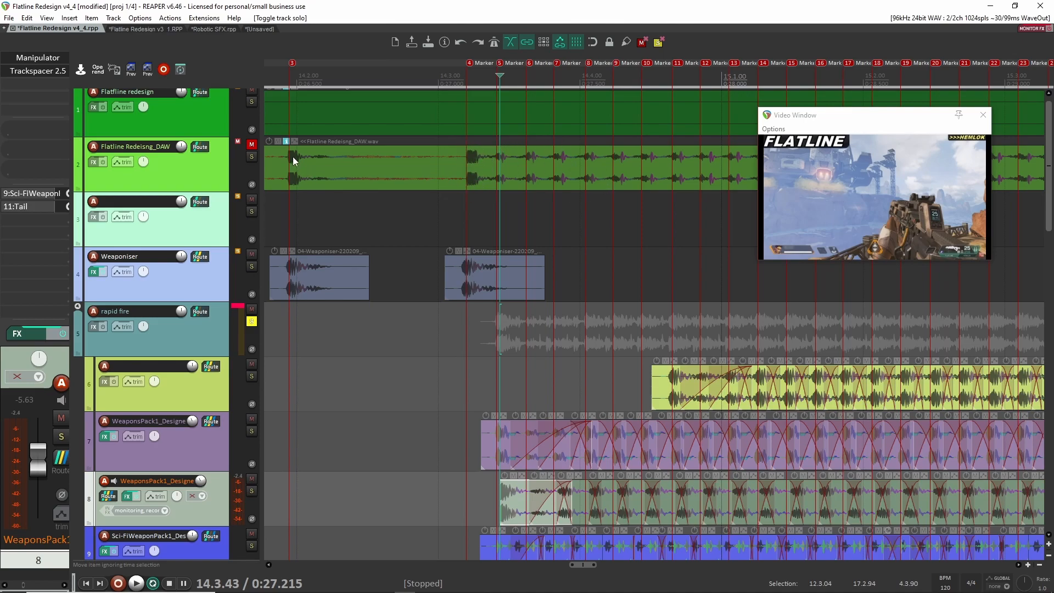
scroll(490, 139, "up", 1)
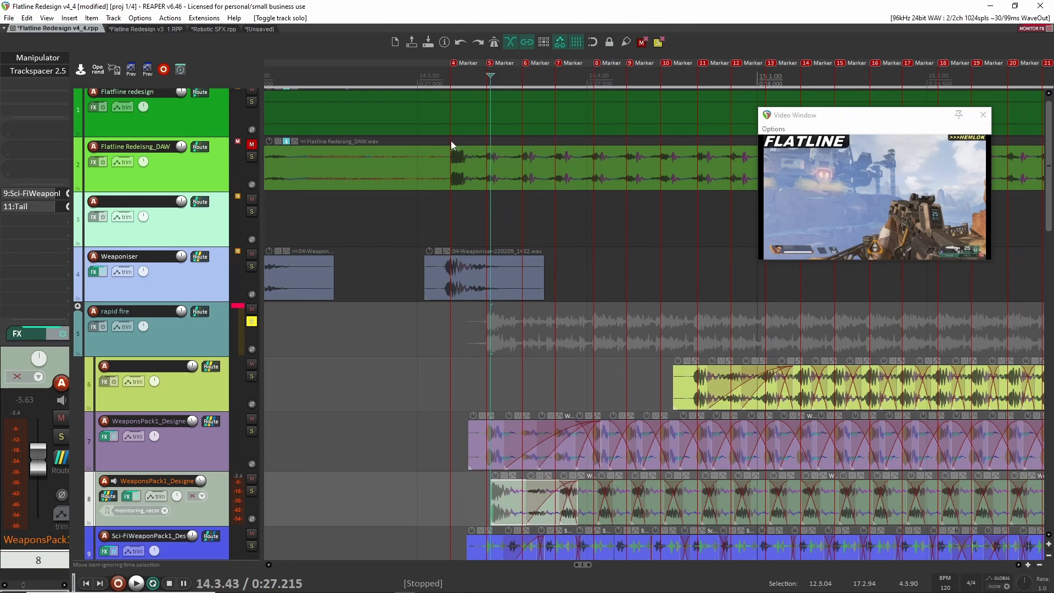
scroll(376, 163, "up", 1)
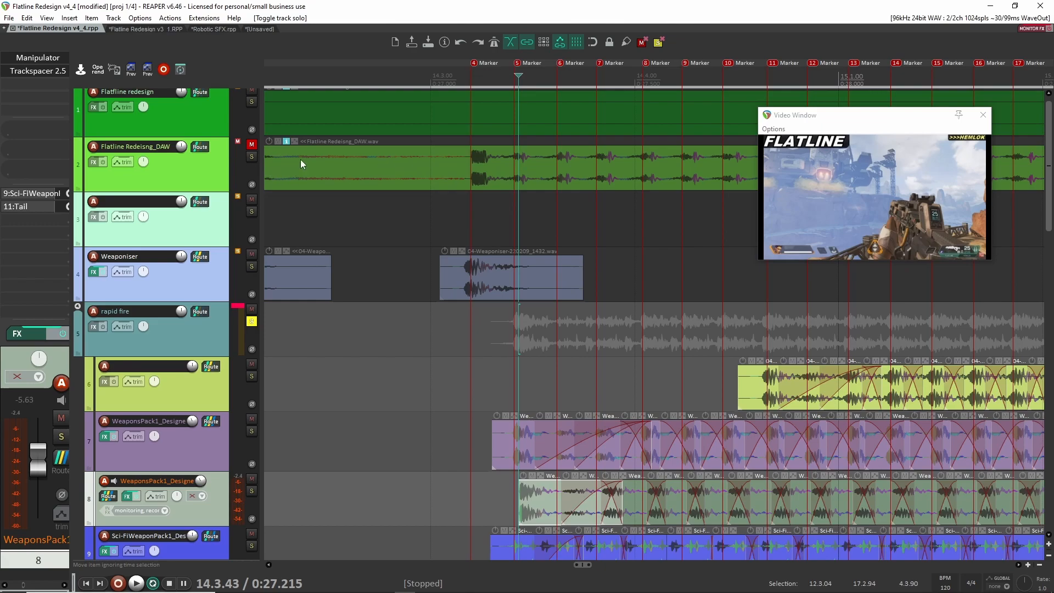
scroll(518, 176, "up", 1)
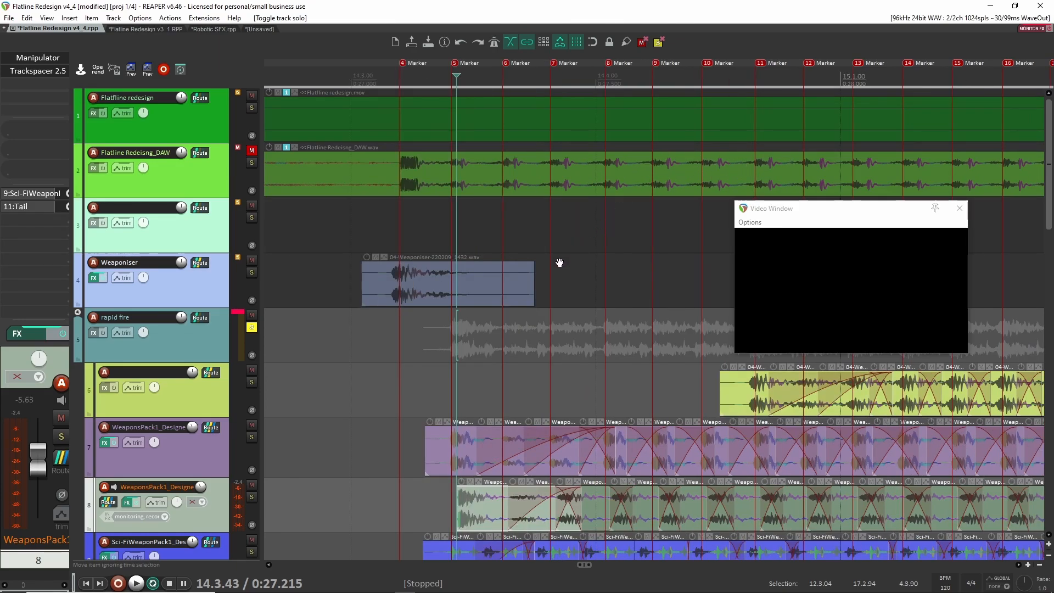
Play the soloed rapid fire layers from the start of the burst.
left_click_drag(415, 262, 558, 262)
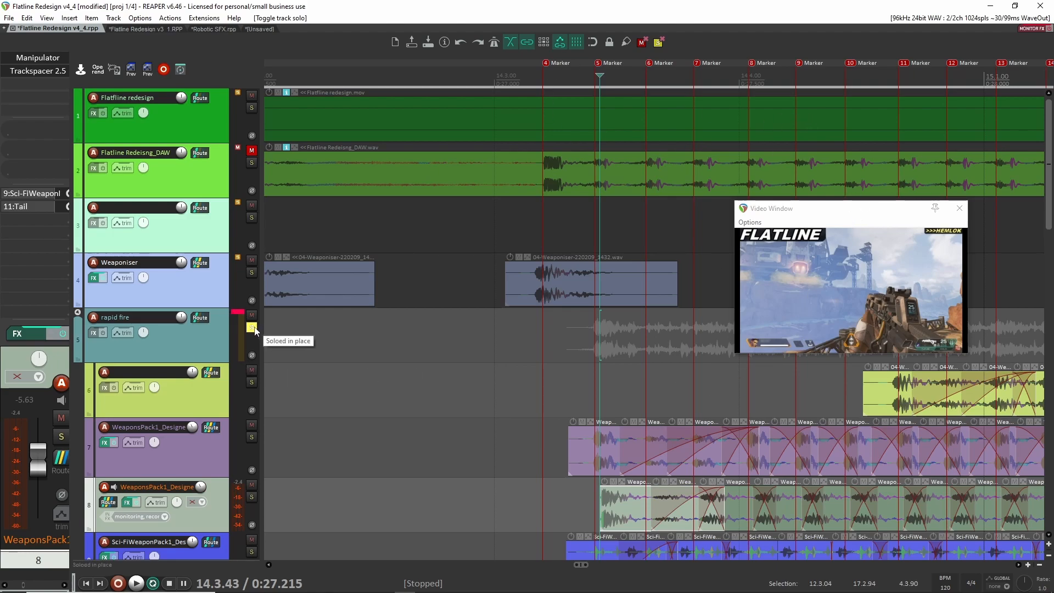
key("space")
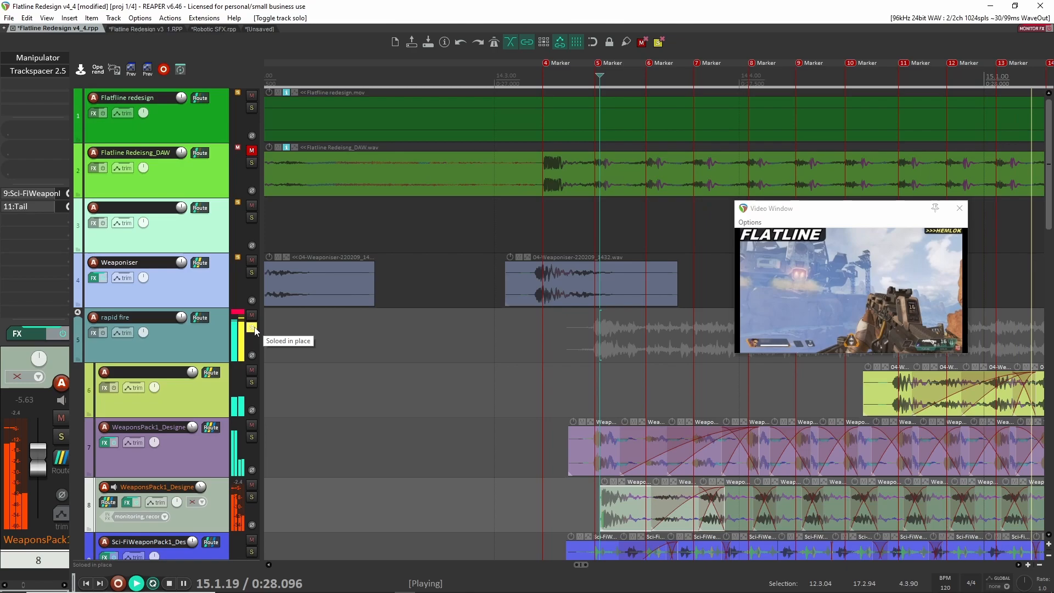
key("space")
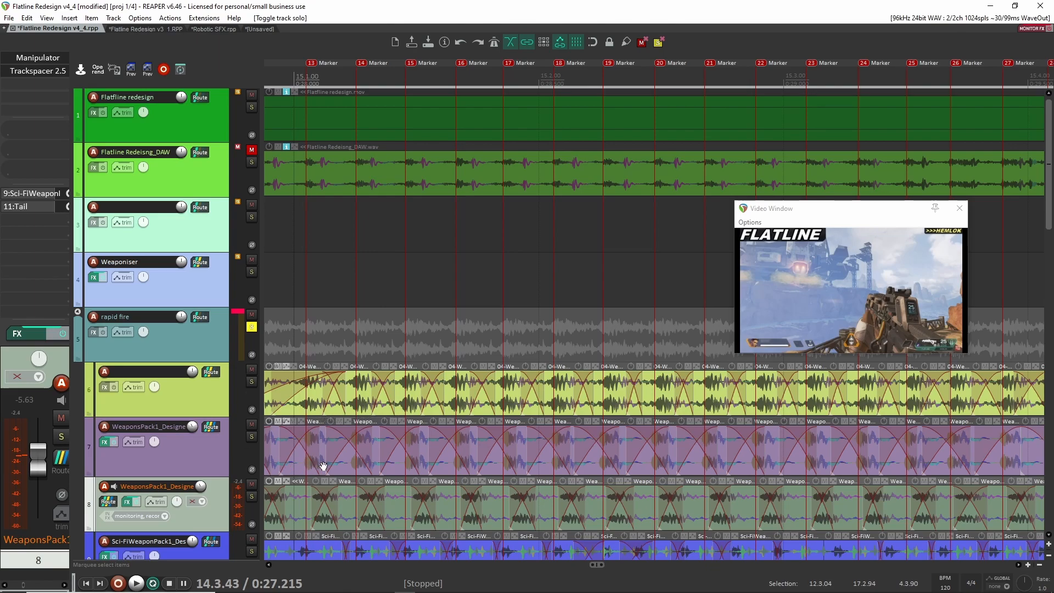
left_click_drag(219, 565, 249, 536)
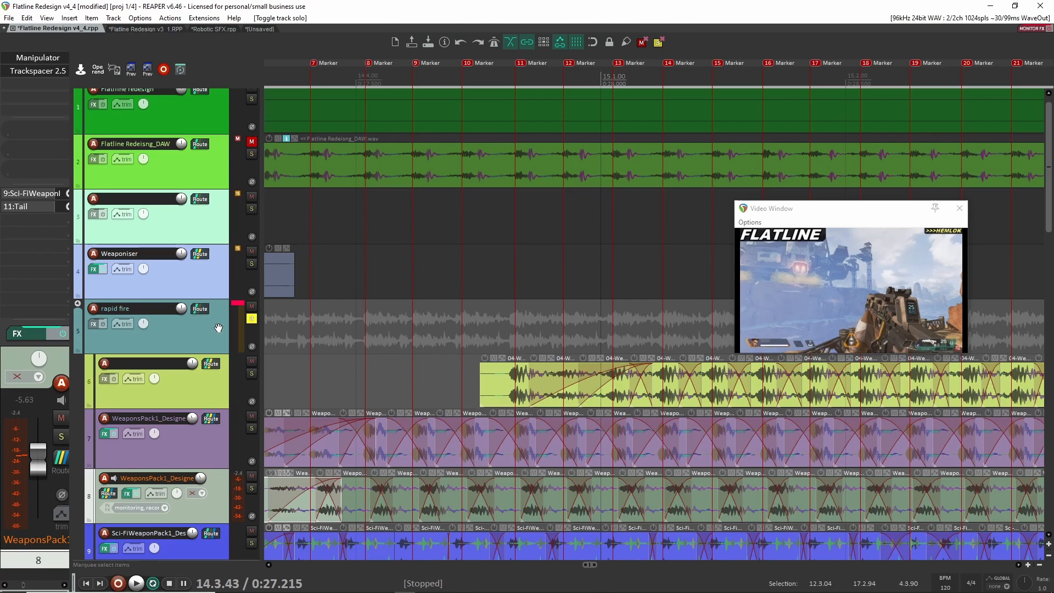
scroll(212, 321, "down", 1)
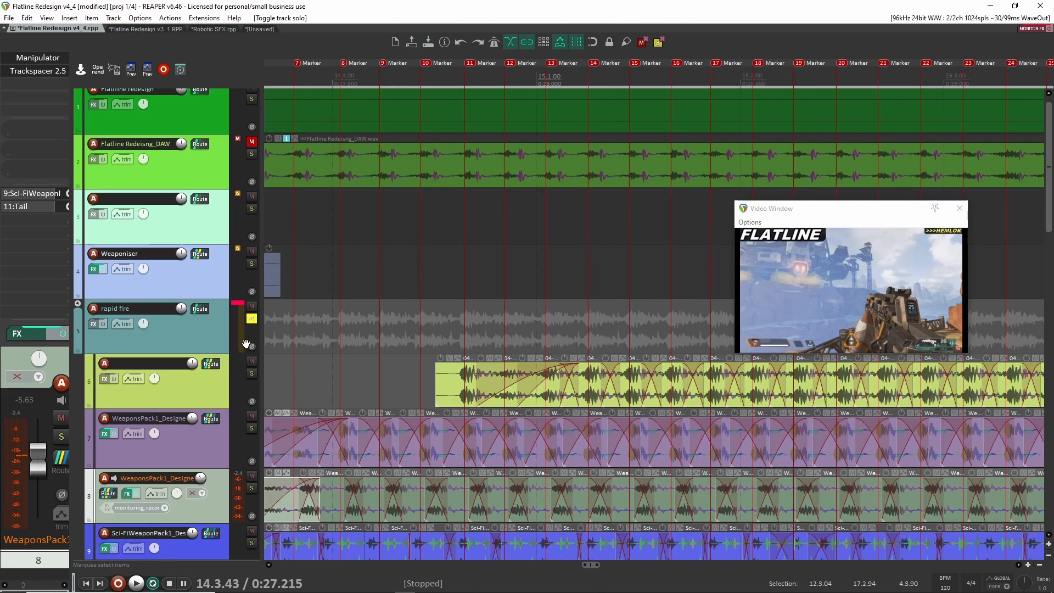
scroll(329, 384, "down", 5)
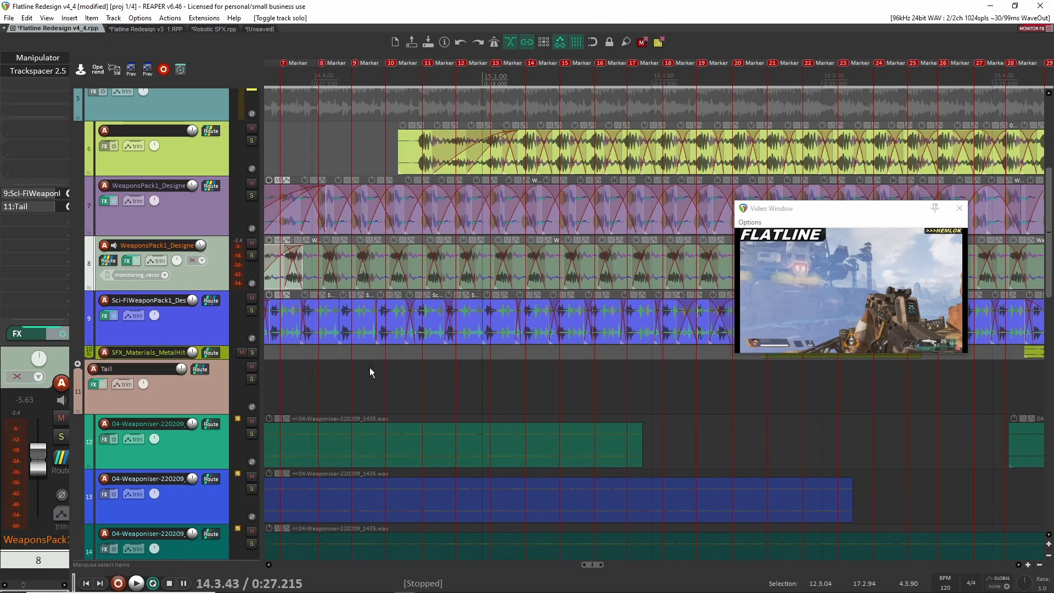
Show all track envelopes, including those of the rapid fire layers.
scroll(365, 351, "down", 2)
scroll(351, 323, "down", 2)
left_click_drag(330, 306, 429, 328)
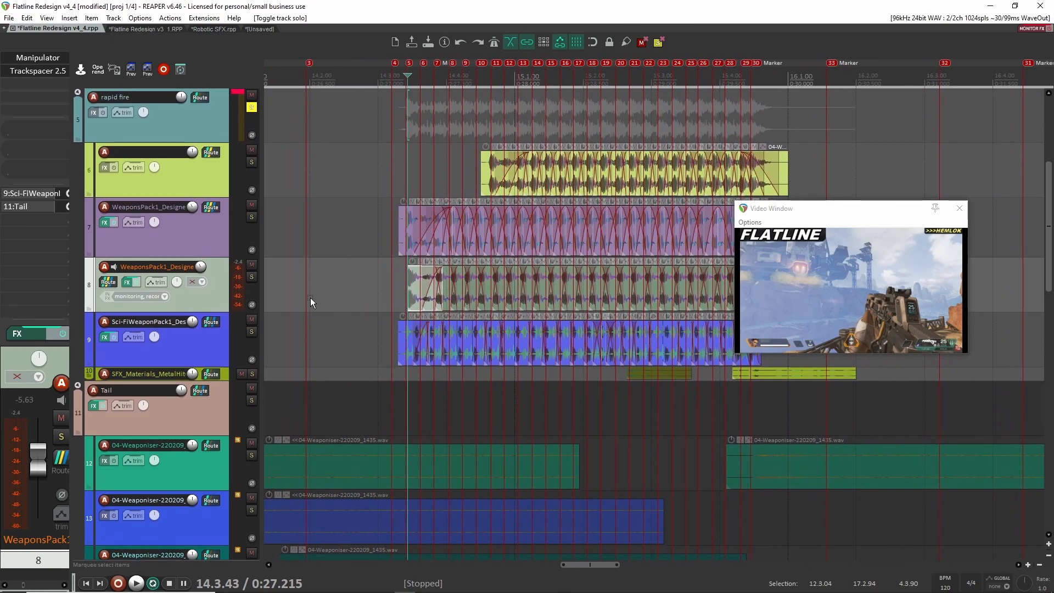
key("v")
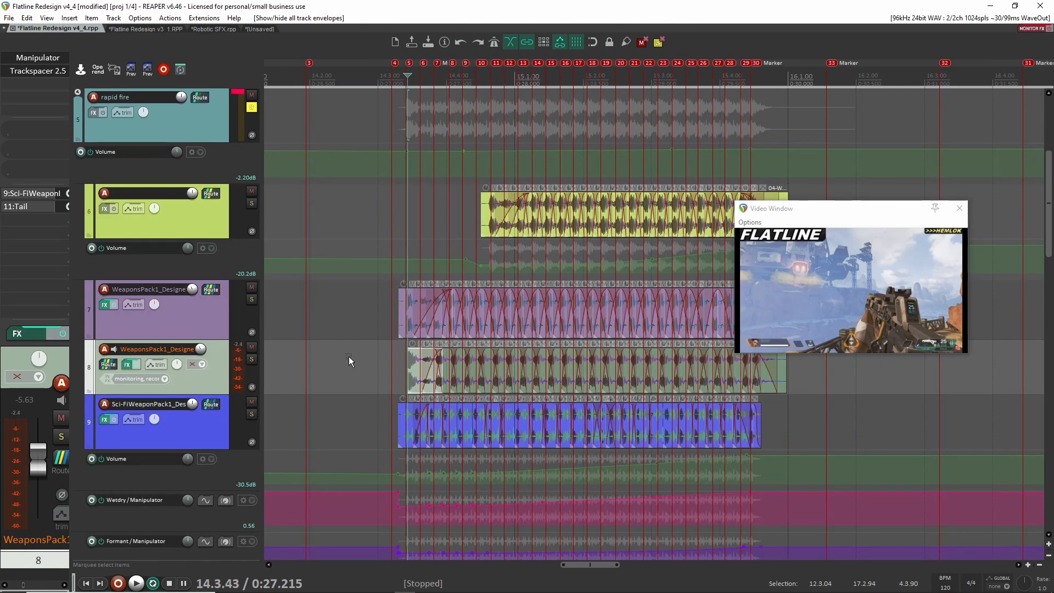
Open Manipulator on track 8, play the burst to hear its effect, and close the plug-in.
scroll(348, 357, "up", 1)
left_click(37, 58)
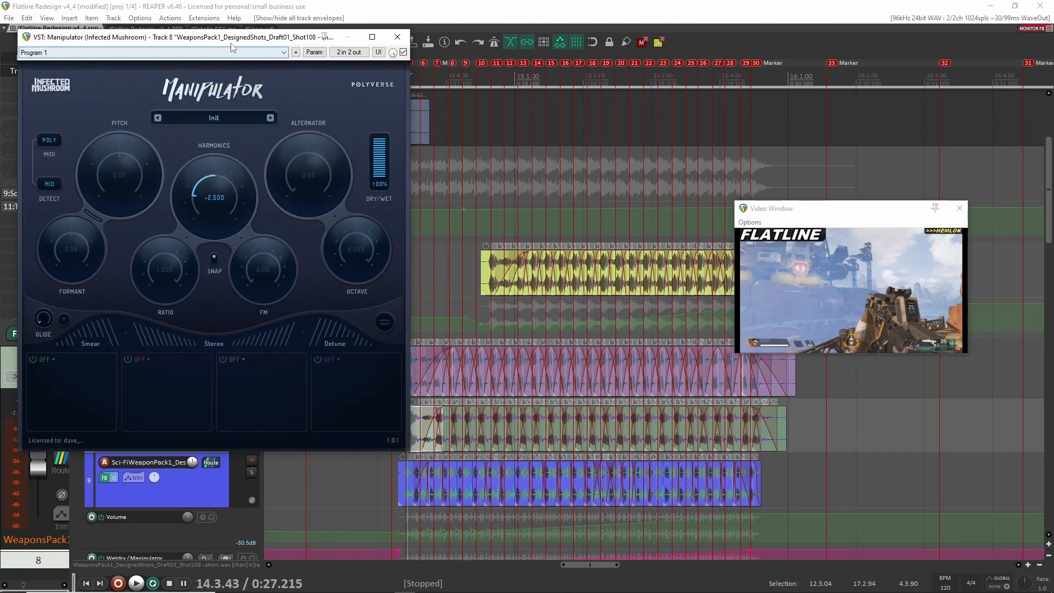
key("space")
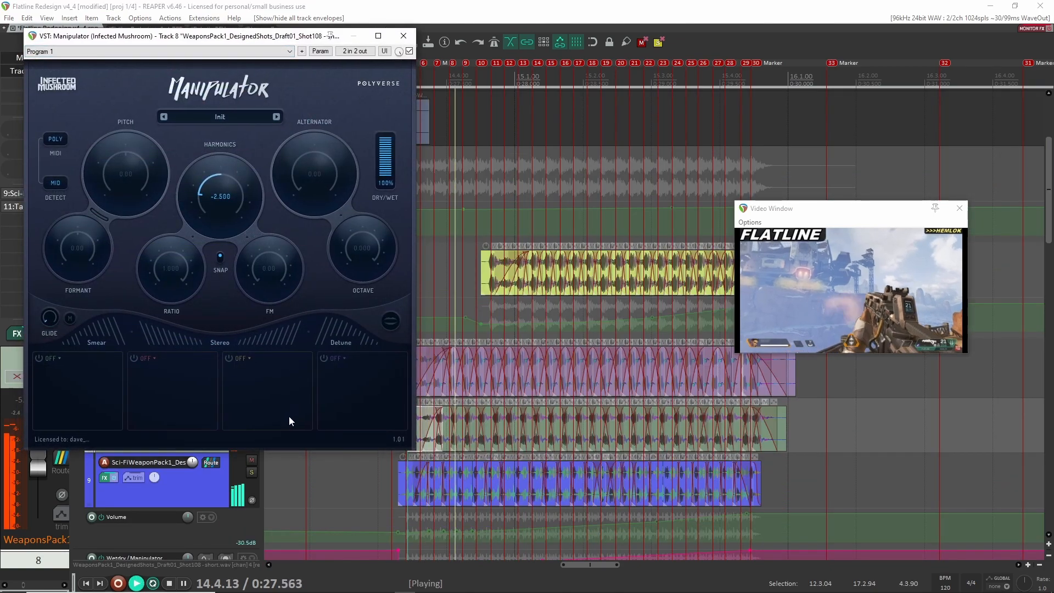
key("space")
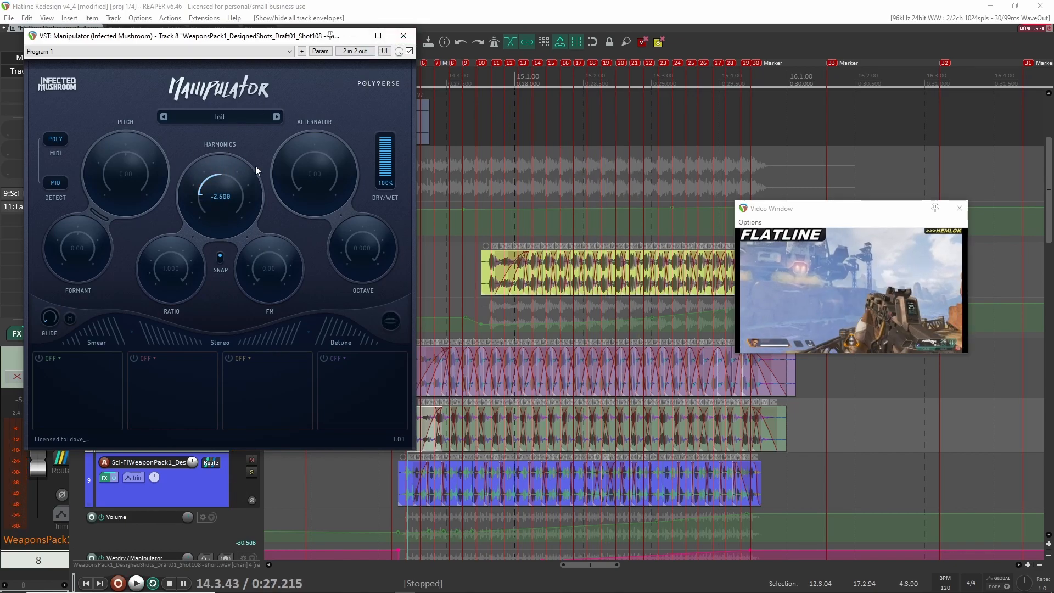
left_click(404, 35)
Open Manipulator on track 9, play the burst twice while watching its Formant and Dry/Wet automation, and close the plug-in.
left_click(205, 483)
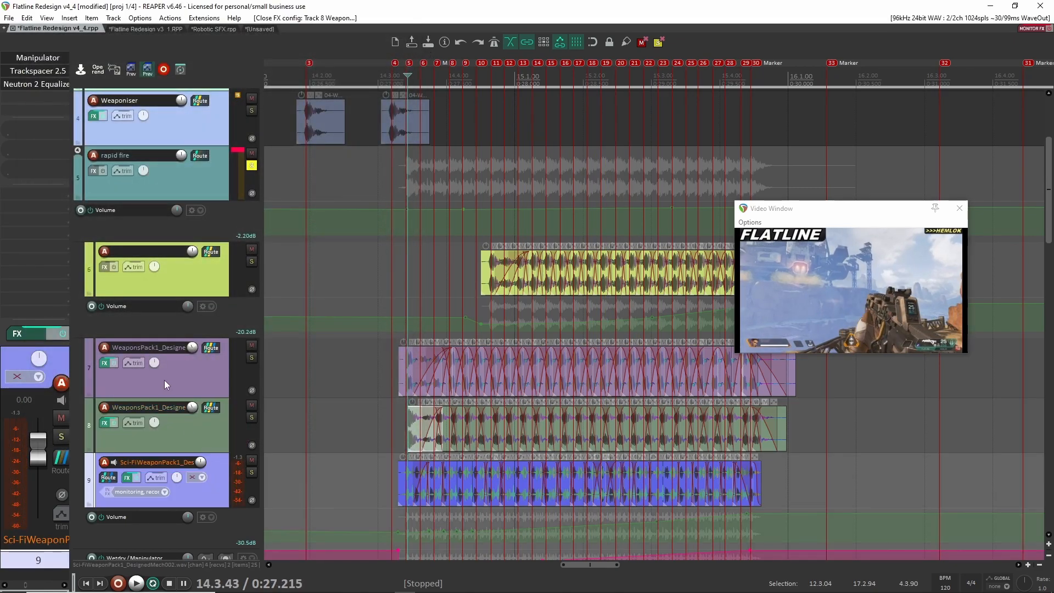
left_click_drag(259, 109, 425, 46)
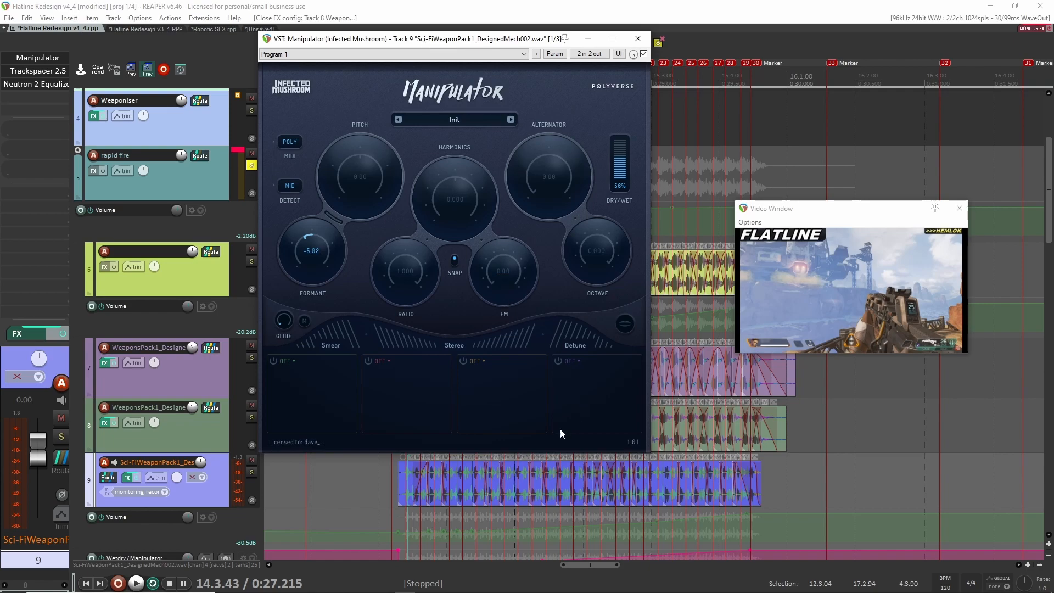
scroll(637, 505, "down", 3)
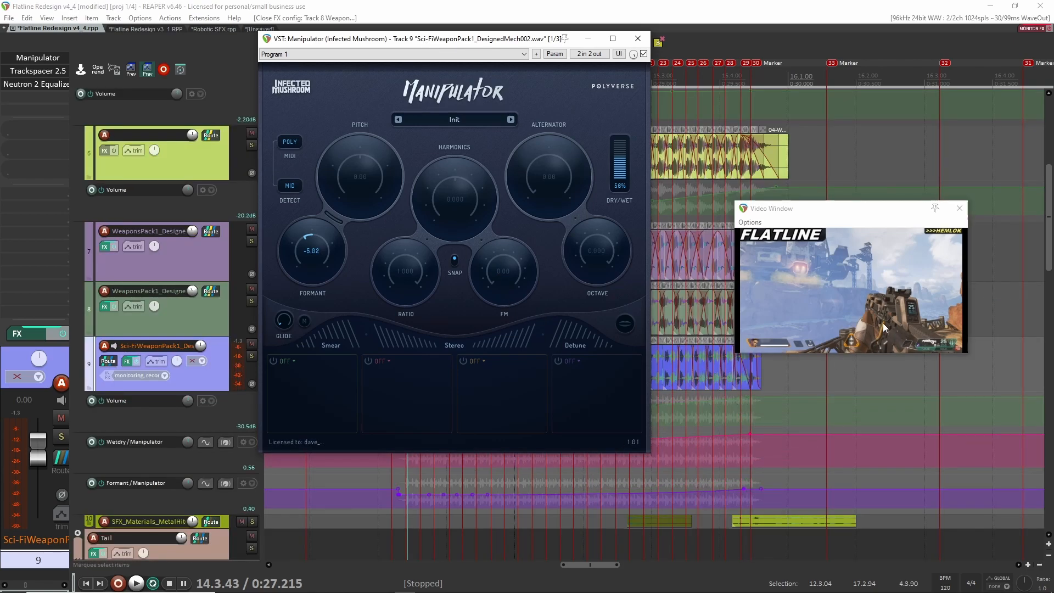
key("space")
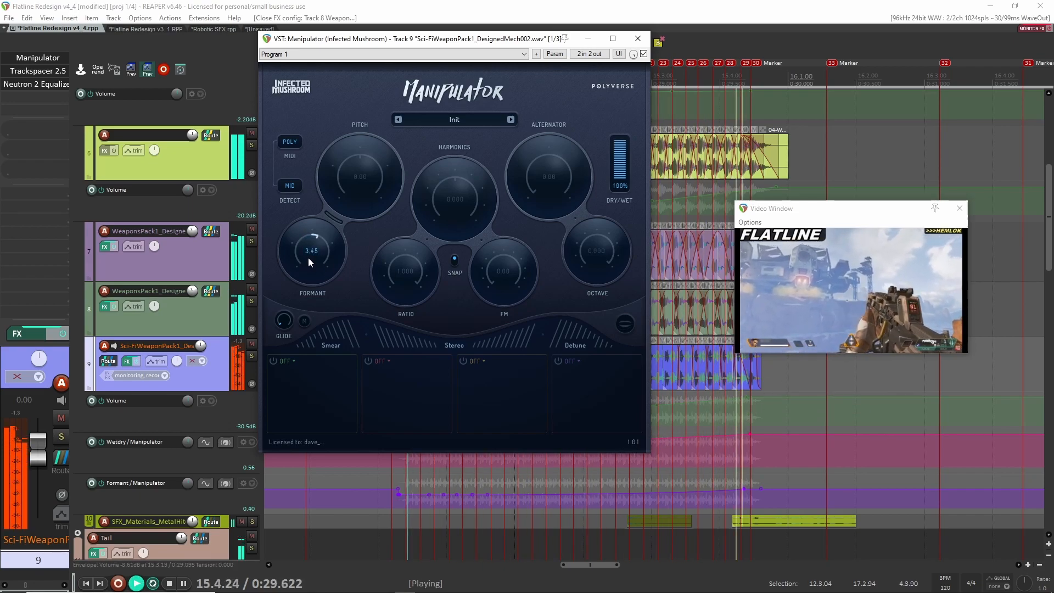
key("space")
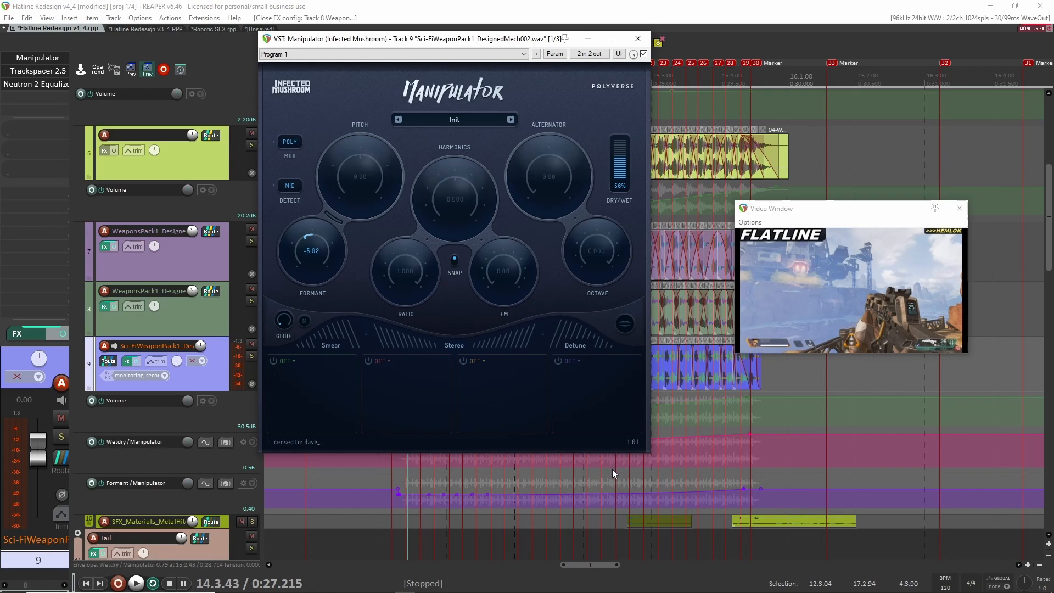
key("space")
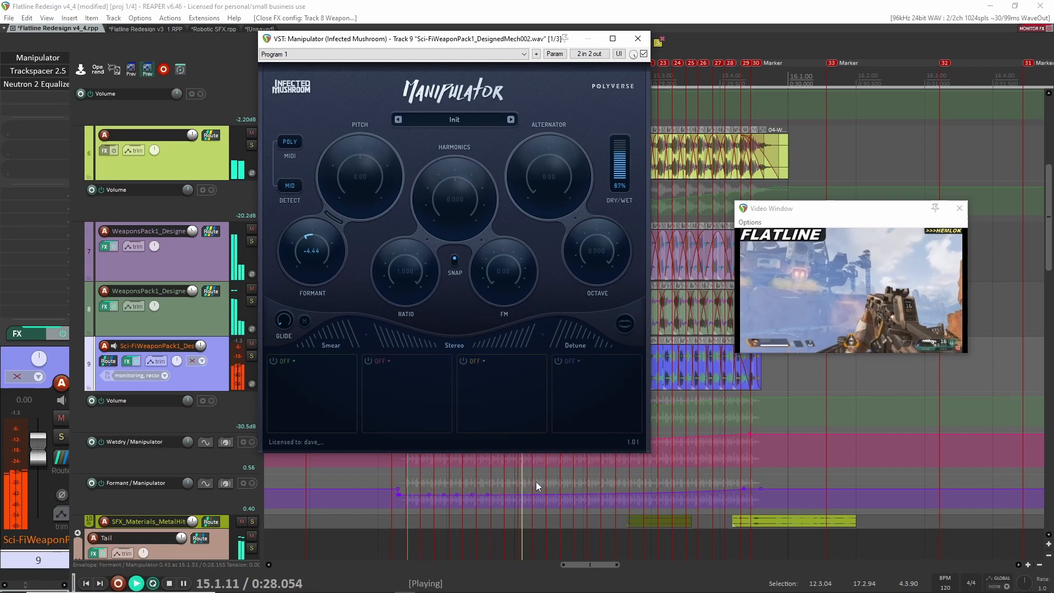
key("space")
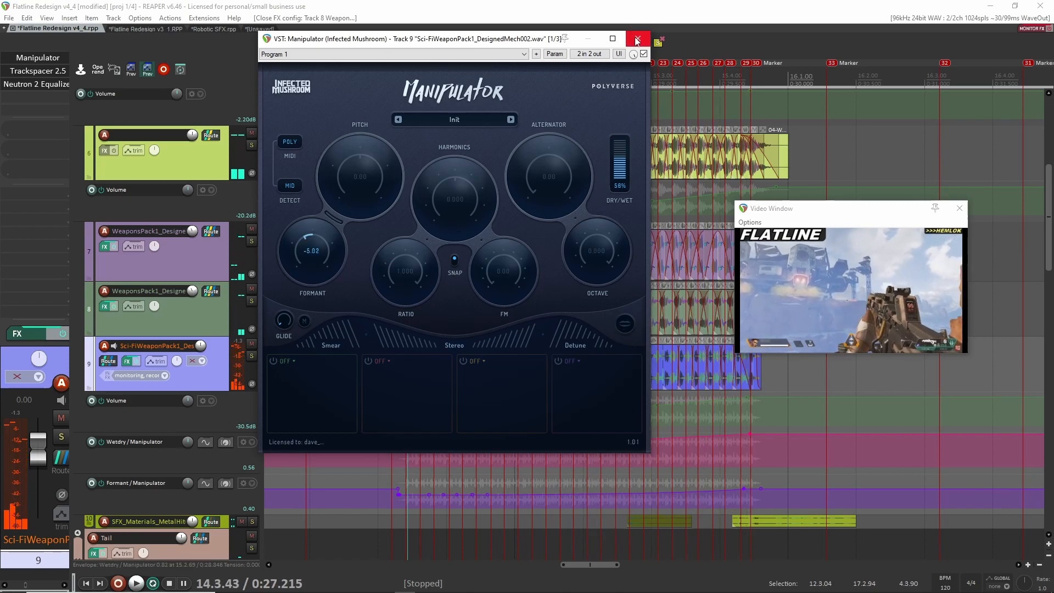
left_click(636, 39)
Unsolo rapid fire, solo Flatline Redeisng_DAW instead, and play its burst for comparison.
scroll(307, 164, "up", 3)
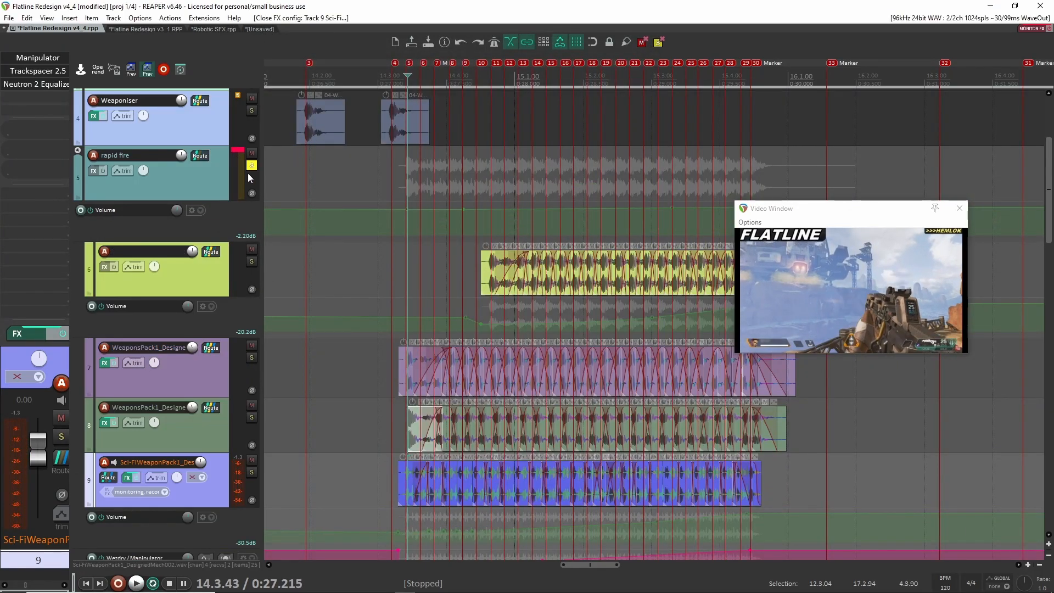
scroll(249, 177, "up", 3)
left_click(251, 327)
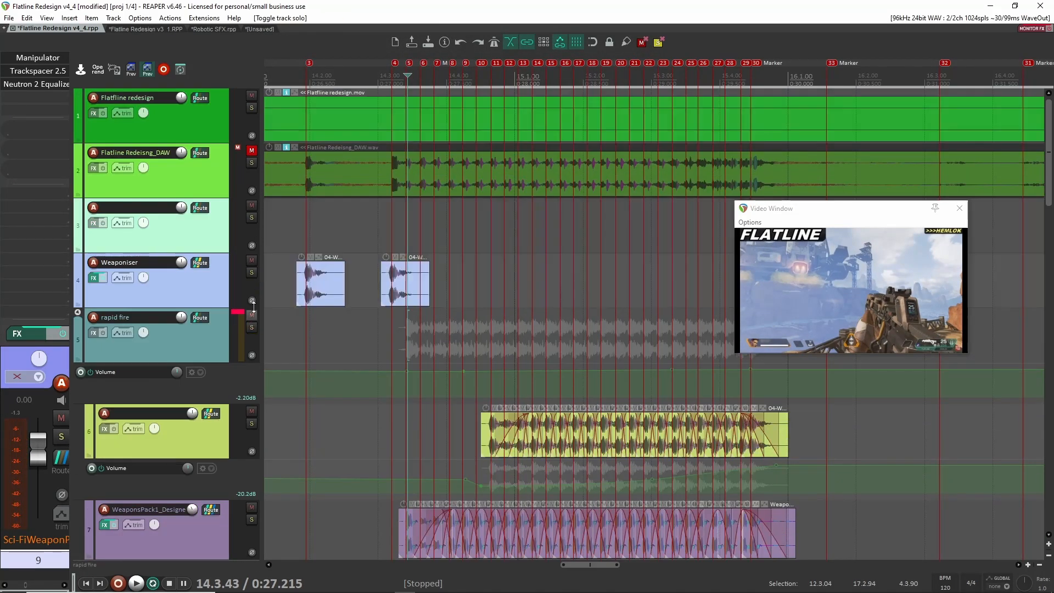
left_click(252, 163)
key("space")
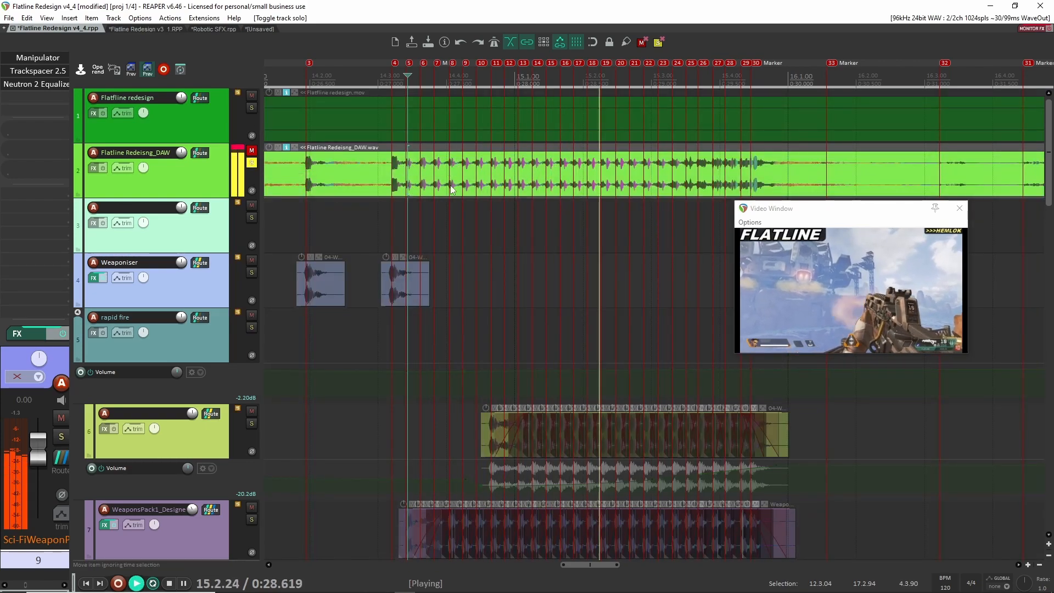
key("space")
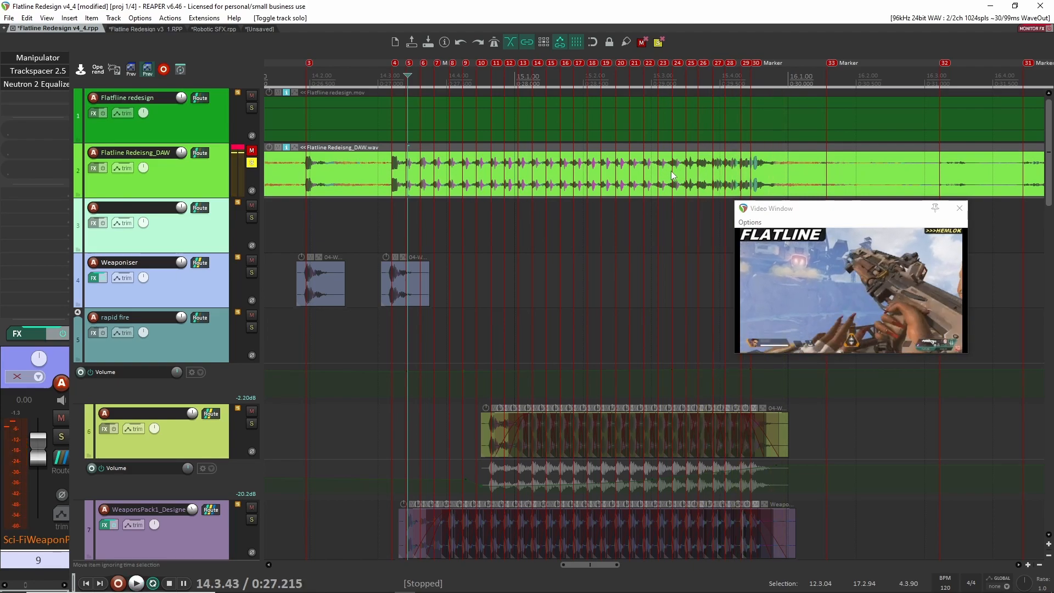
Unsolo Flatline Redeisng_DAW and solo the Sci-Fi weapon layer on track 9.
left_click(656, 173)
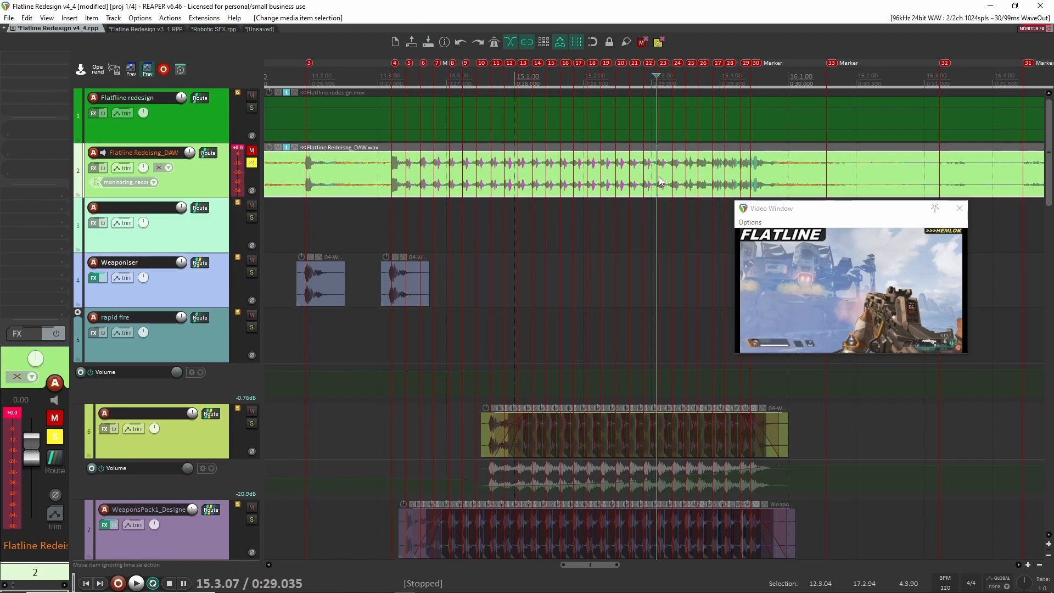
left_click(252, 162)
scroll(462, 379, "down", 5)
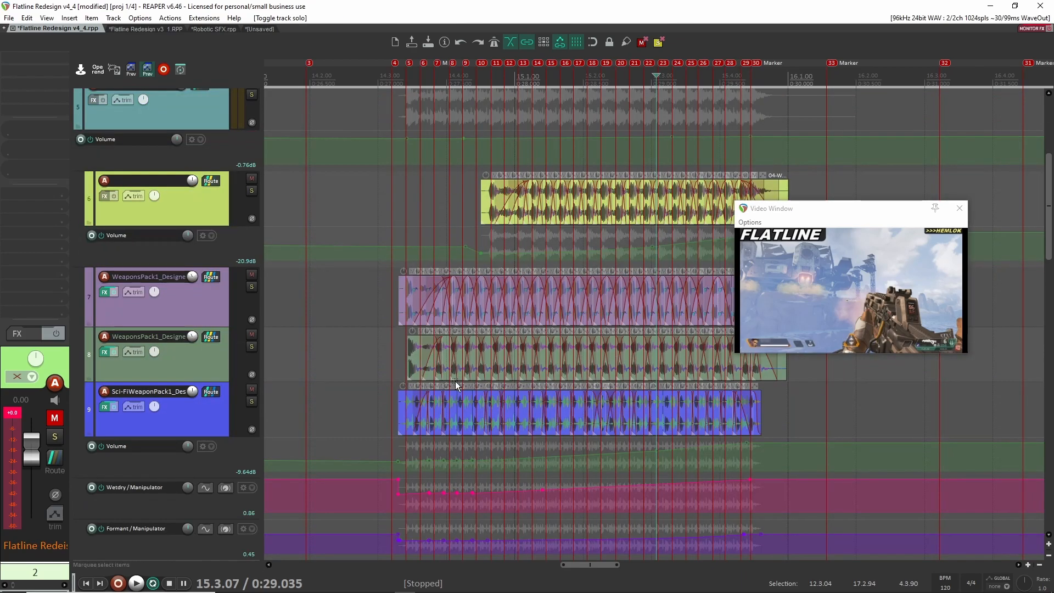
scroll(462, 379, "down", 2)
left_click(216, 315)
left_click(251, 285)
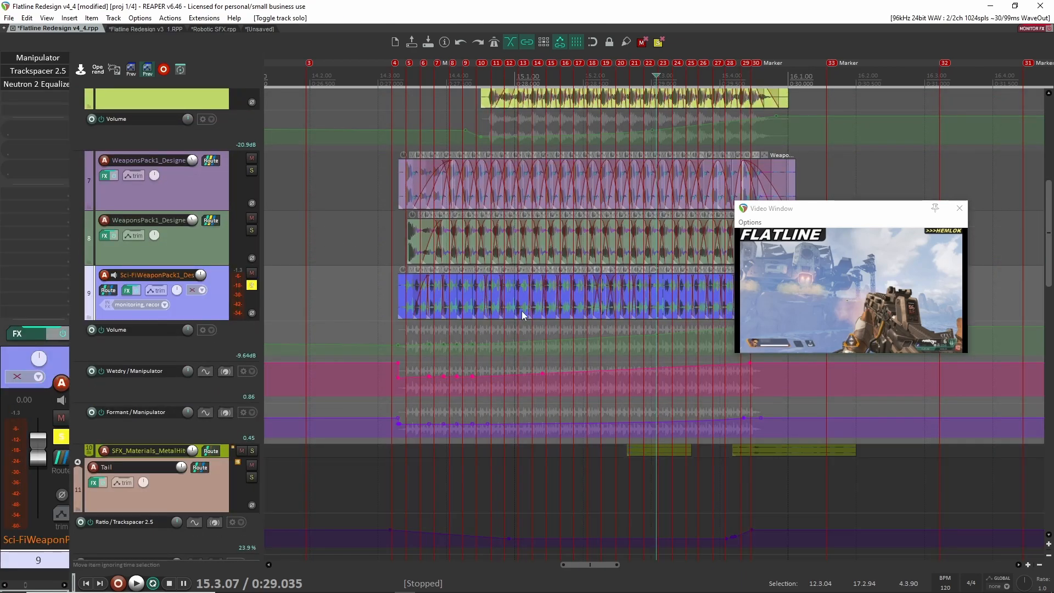
Solo the whole rapid fire folder instead of track 9 and play it from just before the first shot of the burst.
scroll(524, 315, "up", 4)
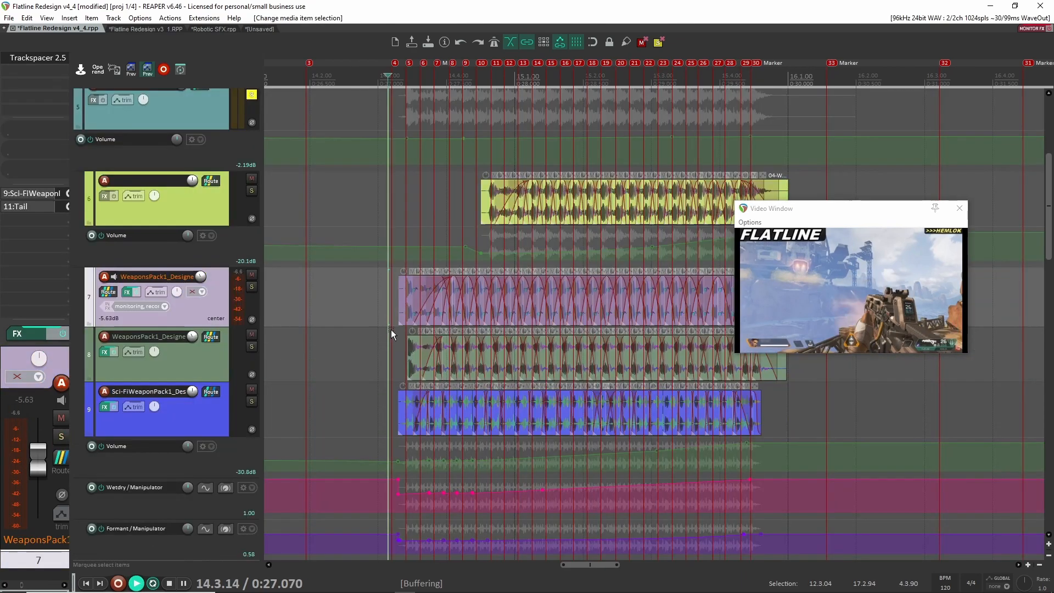
key("space")
scroll(474, 374, "down", 2)
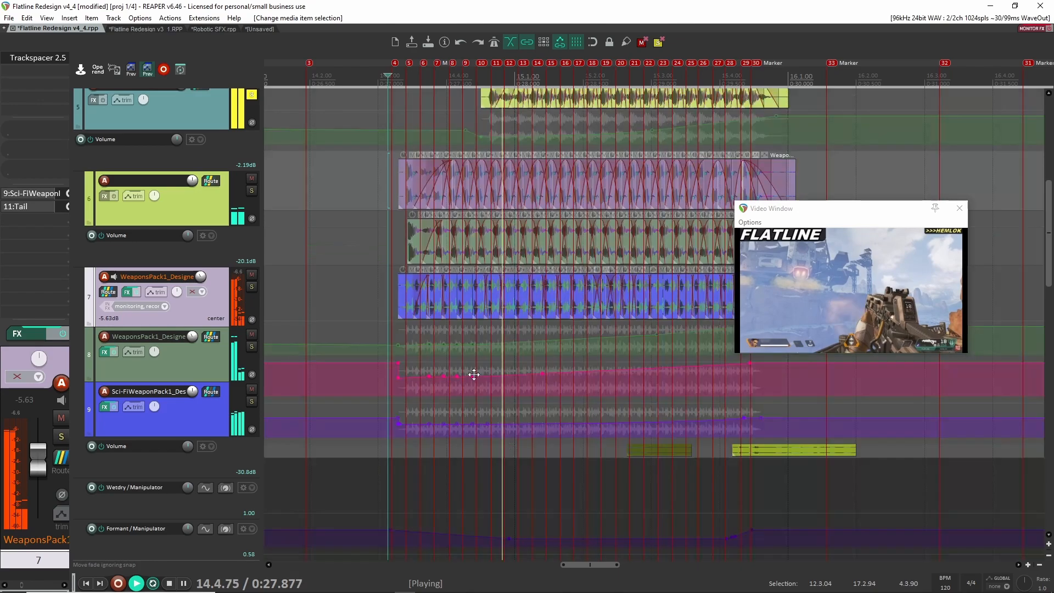
key("space")
Check the Manipulator automation lanes under track 9 and hide all track envelopes.
left_click_drag(557, 343, 402, 340)
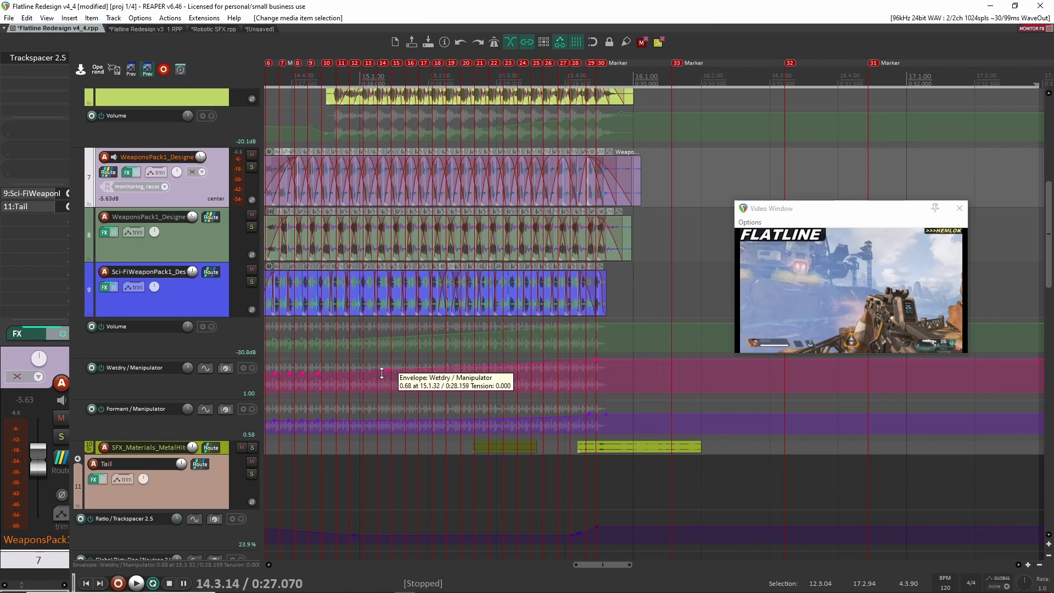
left_click_drag(340, 390, 502, 382)
key("v")
scroll(584, 322, "down", 3)
scroll(664, 310, "up", 3)
left_click_drag(672, 322, 520, 308)
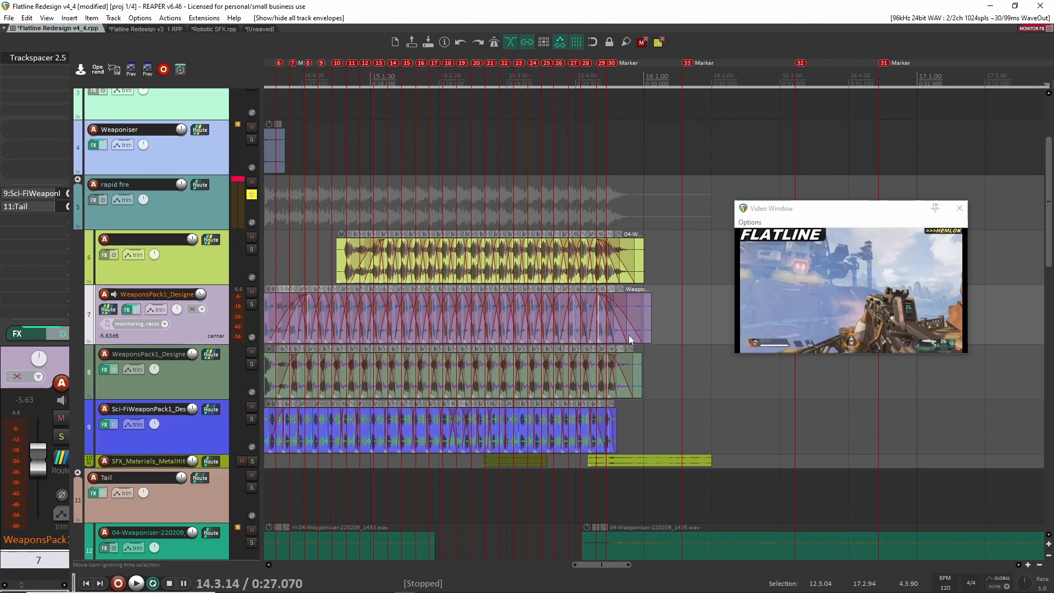
Enlarge the SFX_Materials_MetalHit track, solo it, and play its unmuted metal hit item.
scroll(560, 357, "down", 2)
scroll(463, 327, "down", 2)
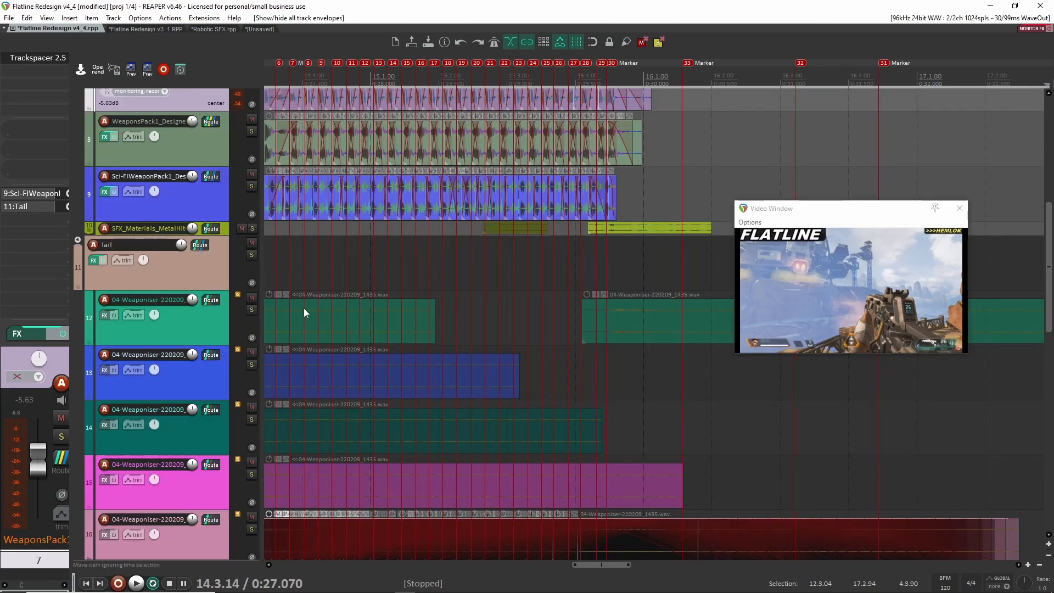
left_click_drag(227, 235, 227, 263)
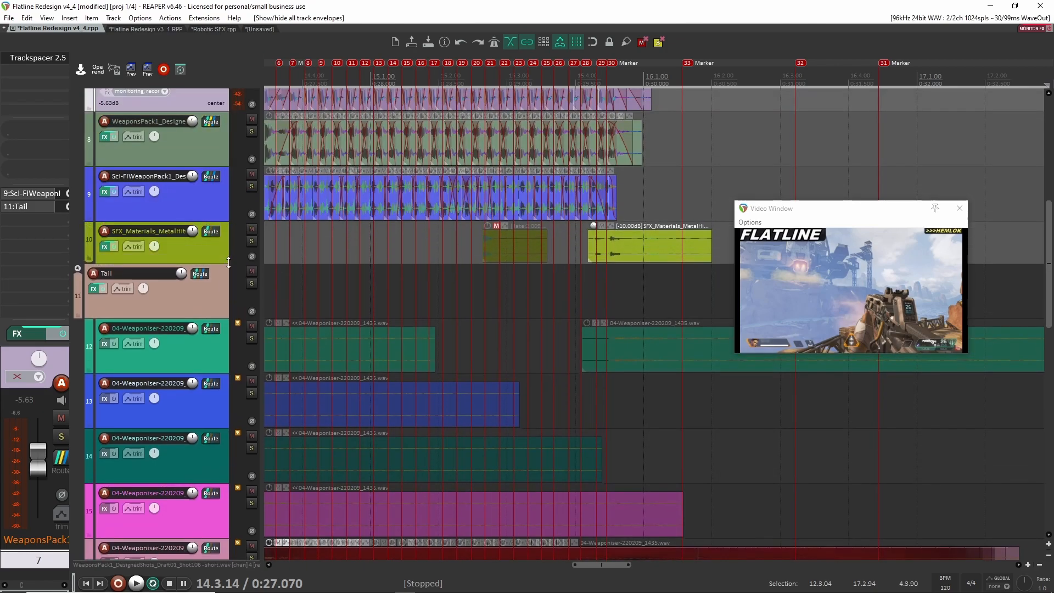
left_click(251, 241)
left_click(585, 241)
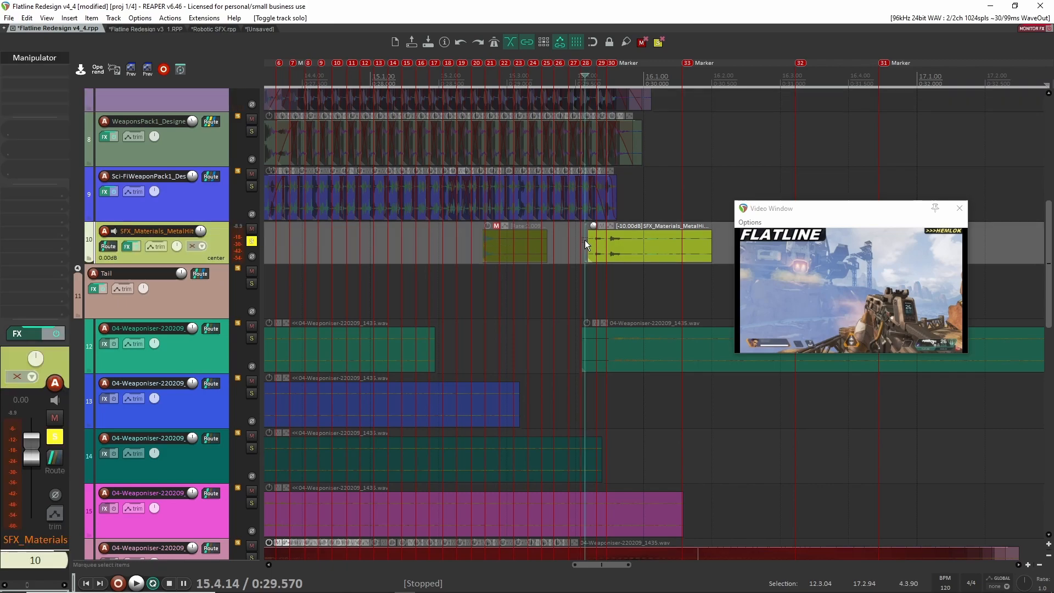
key("space")
key("space")
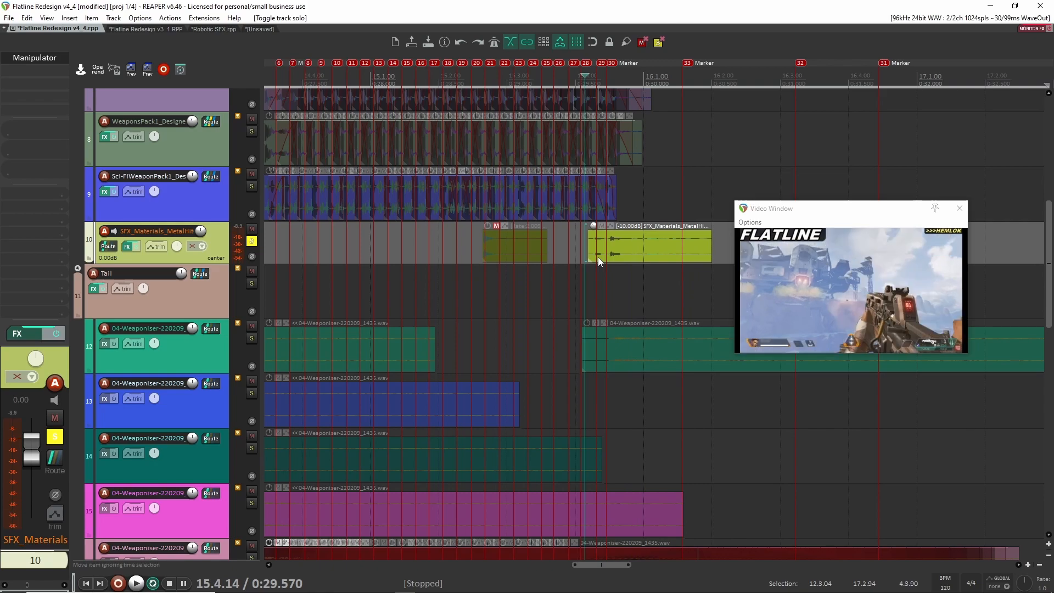
Unsolo the metal hit track and play the end of the burst together with the other rapid fire layers.
key("F6")
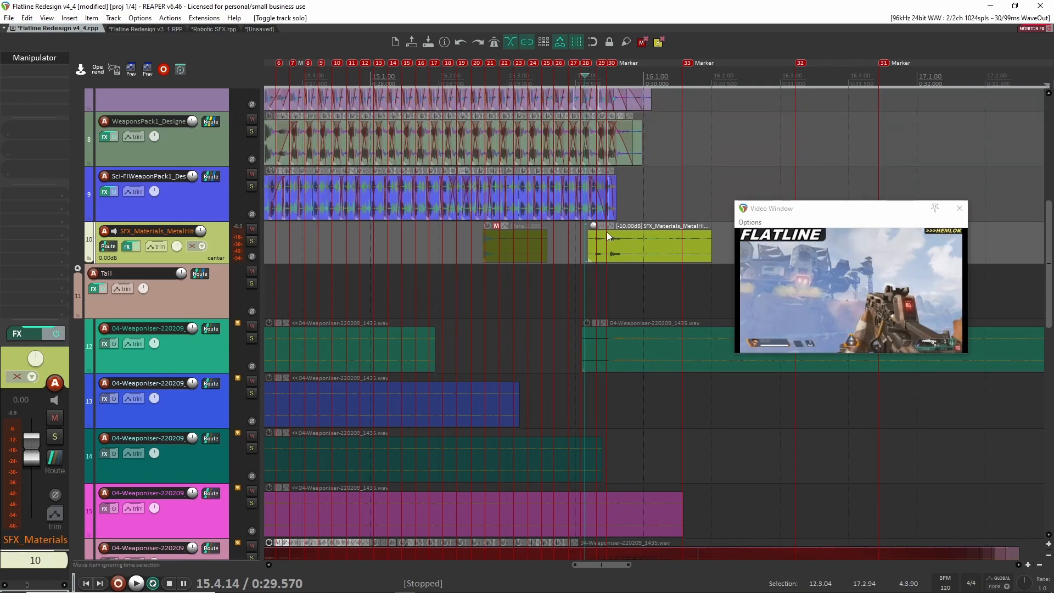
left_click(575, 239)
key("space")
key("space")
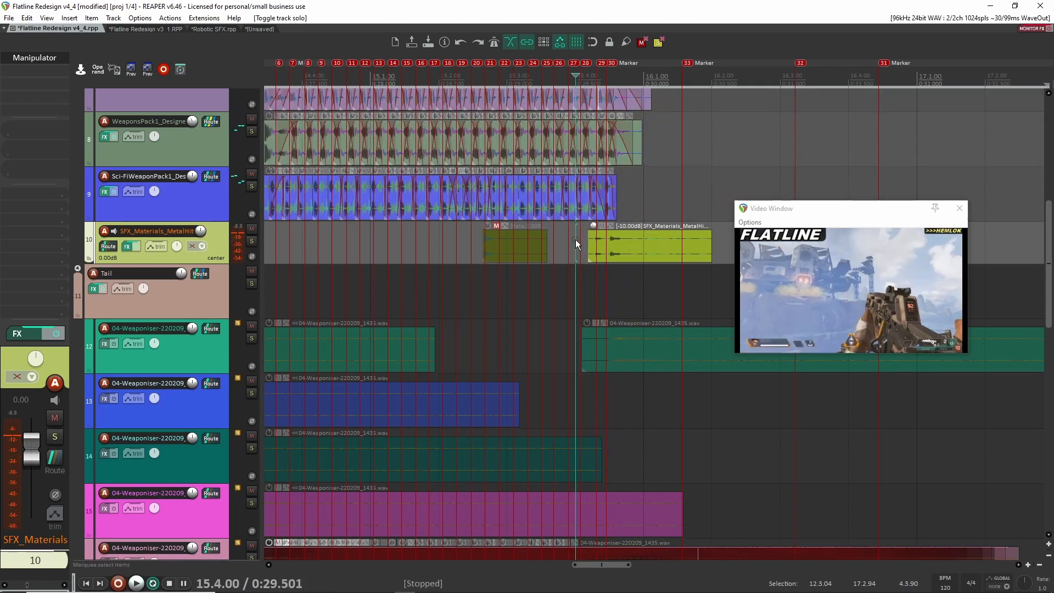
Look over the rapid fire and Tail layers and unsolo the rapid fire folder.
scroll(629, 257, "up", 2)
scroll(629, 265, "up", 2)
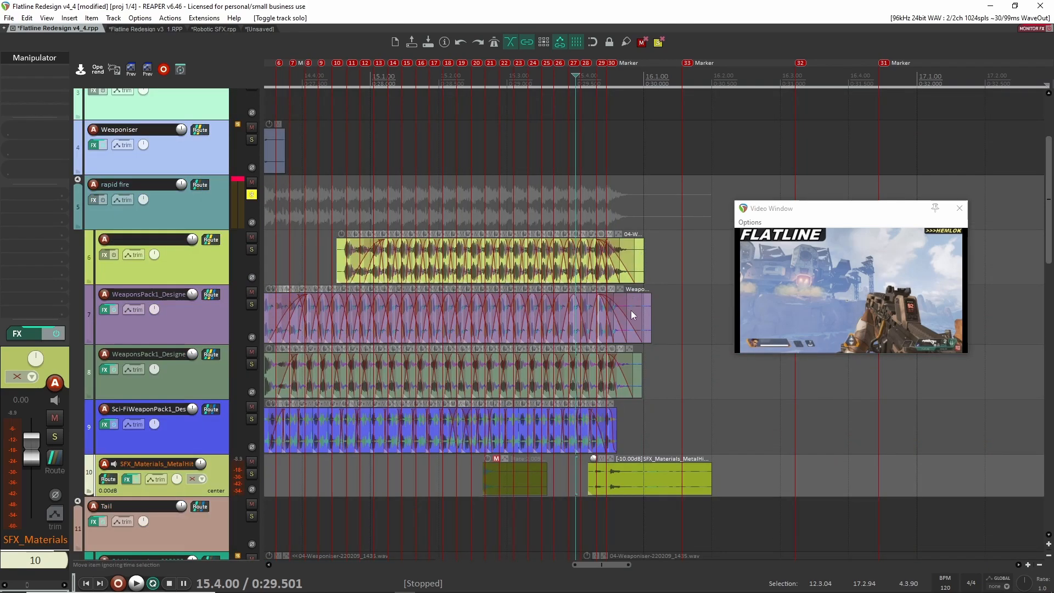
scroll(631, 311, "down", 4)
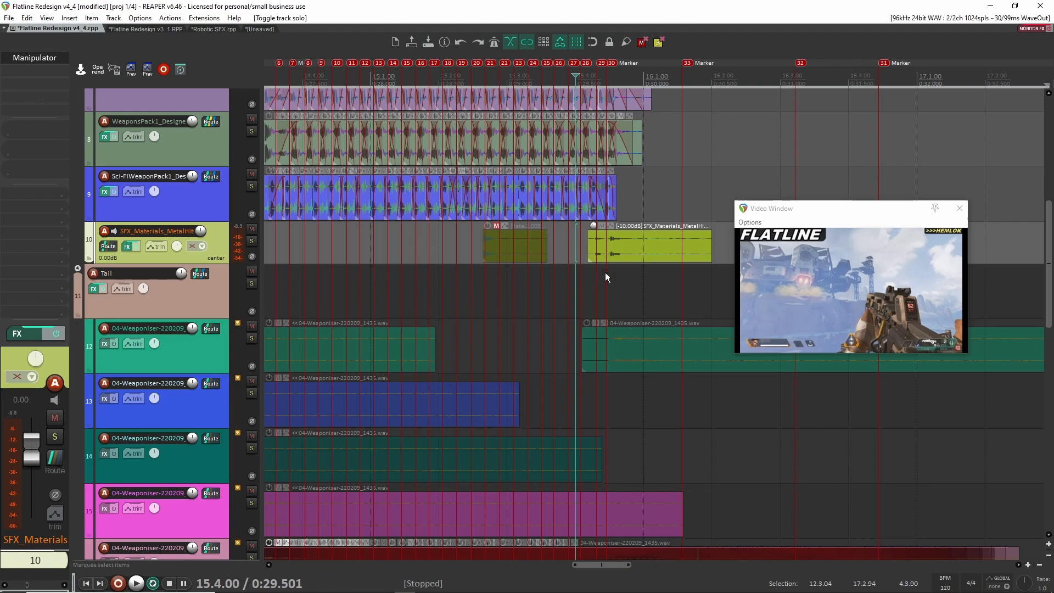
scroll(606, 277, "down", 2)
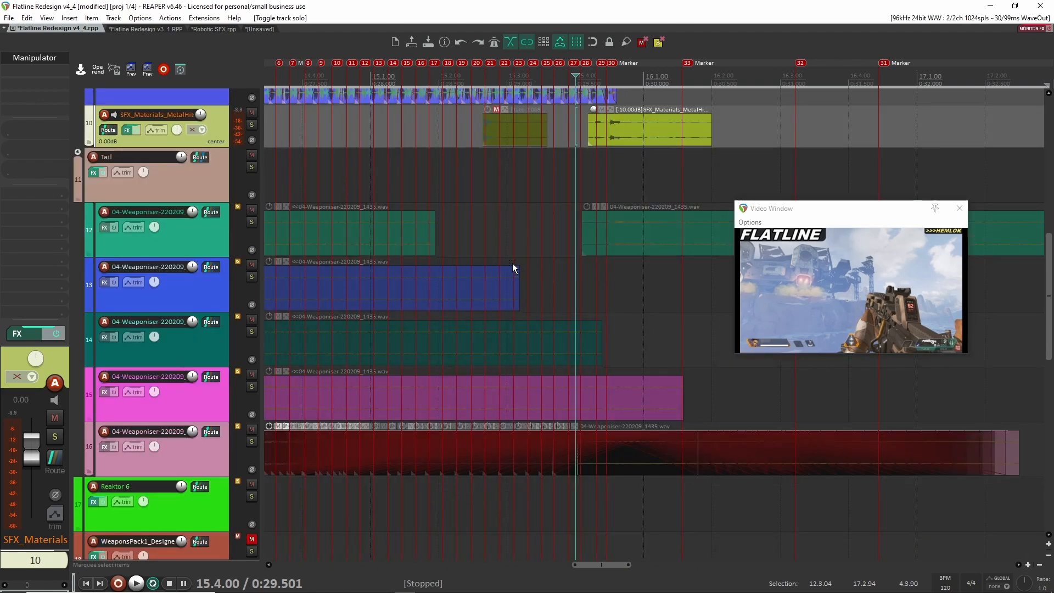
scroll(466, 244, "down", 3)
scroll(434, 235, "up", 8)
left_click(251, 311)
scroll(298, 335, "down", 2)
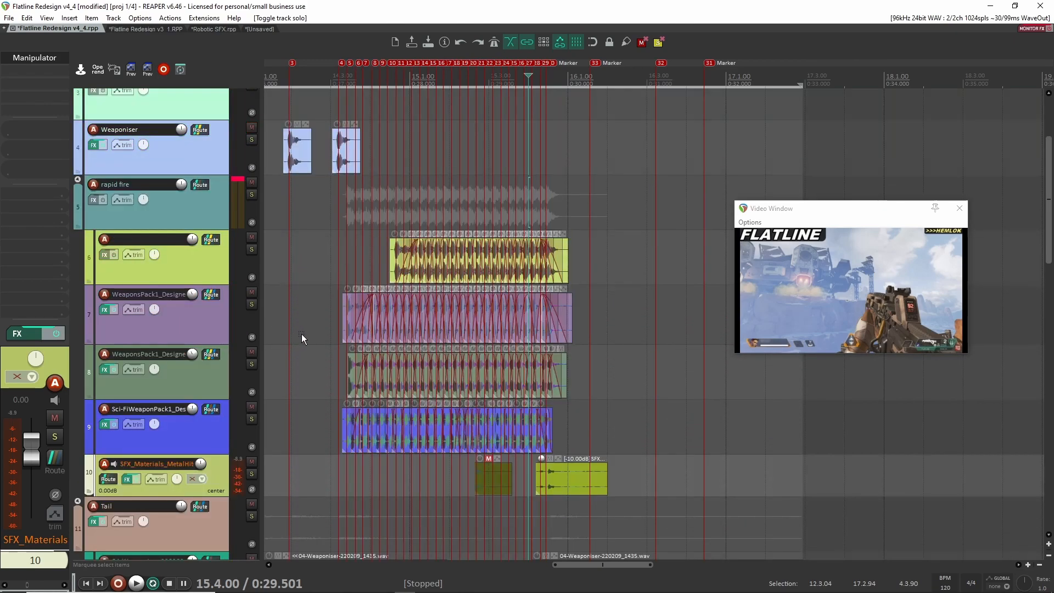
Solo the Tail folder and play its layers from just before the first tail item on track 12.
scroll(299, 338, "down", 4)
left_click(251, 284)
left_click_drag(397, 303, 515, 199)
left_click(407, 275)
key("space")
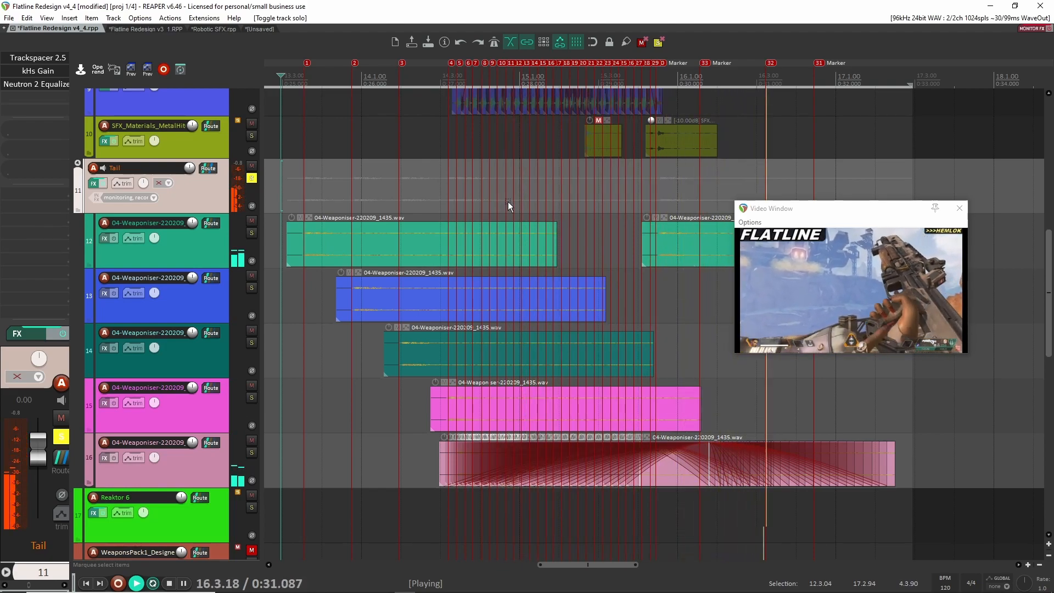
key("space")
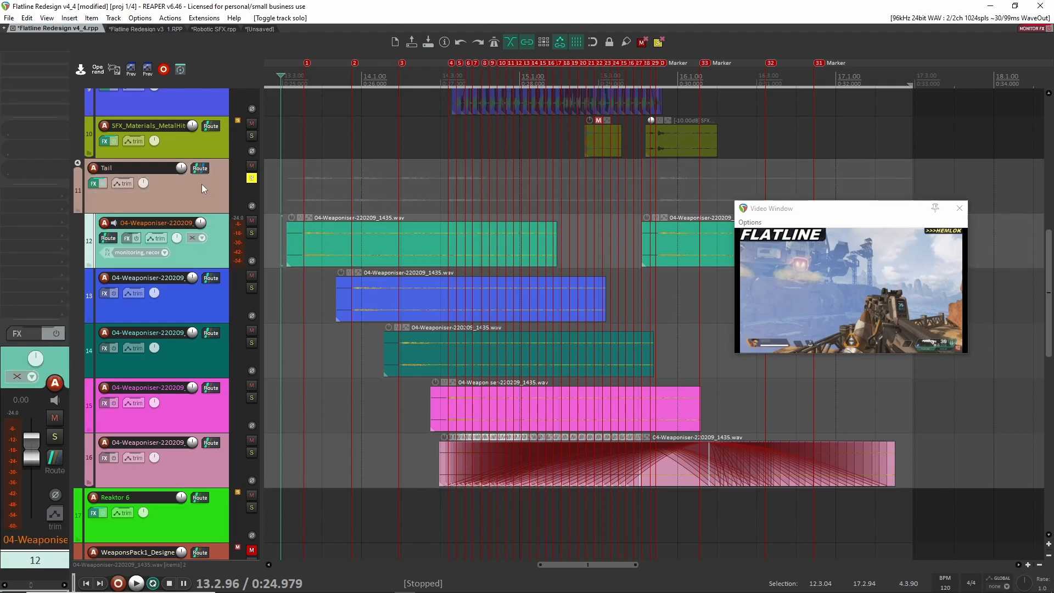
Look through the individual tail tracks and inspect the Trackspacer 2.5 effect on the Tail folder, closing it again.
left_click(210, 247)
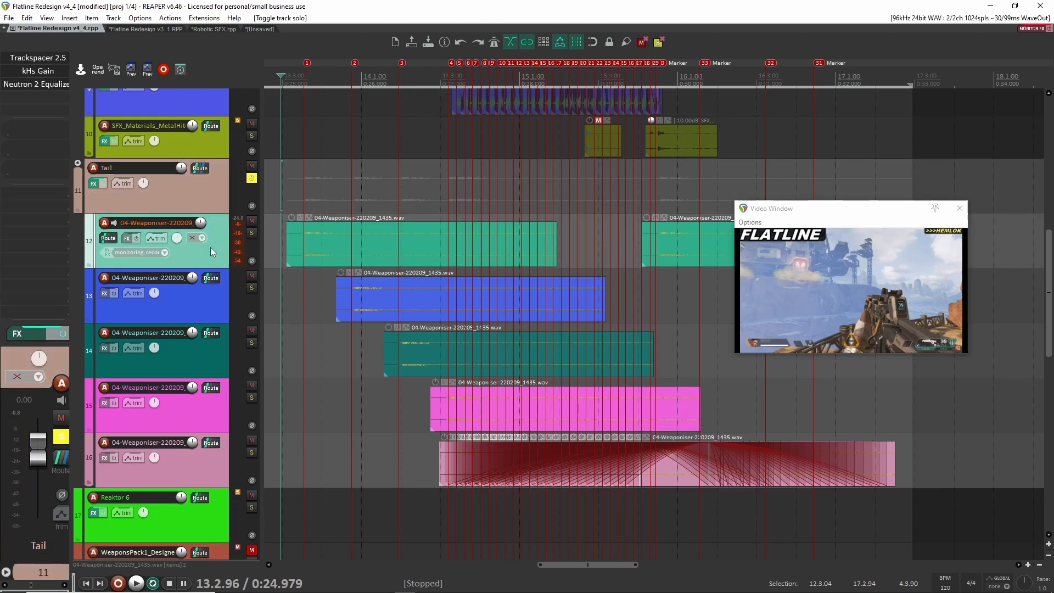
left_click(199, 475)
left_click(201, 416)
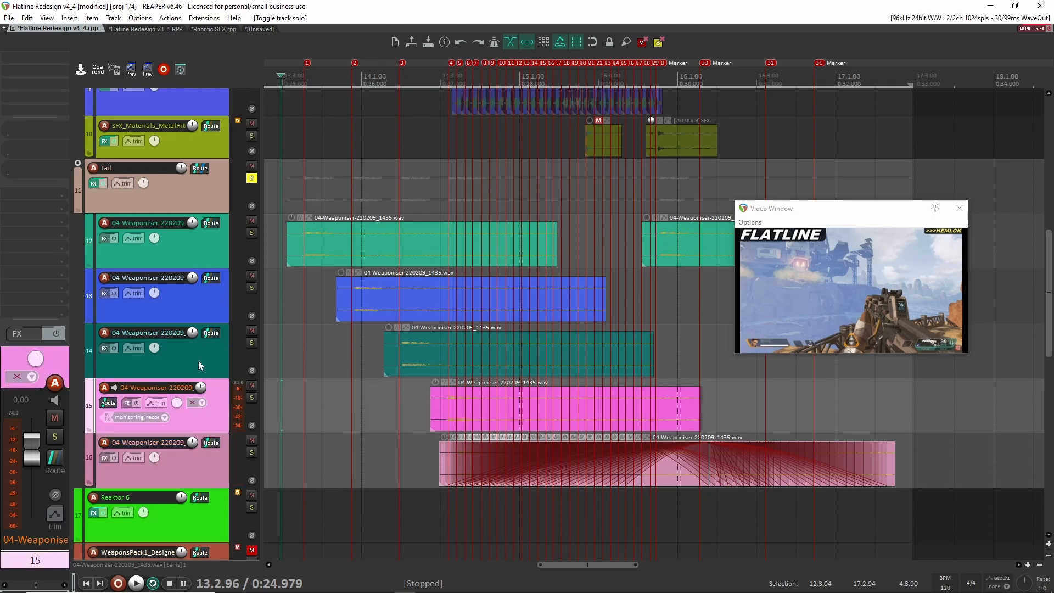
left_click(199, 361)
left_click(198, 300)
left_click(196, 247)
left_click(192, 193)
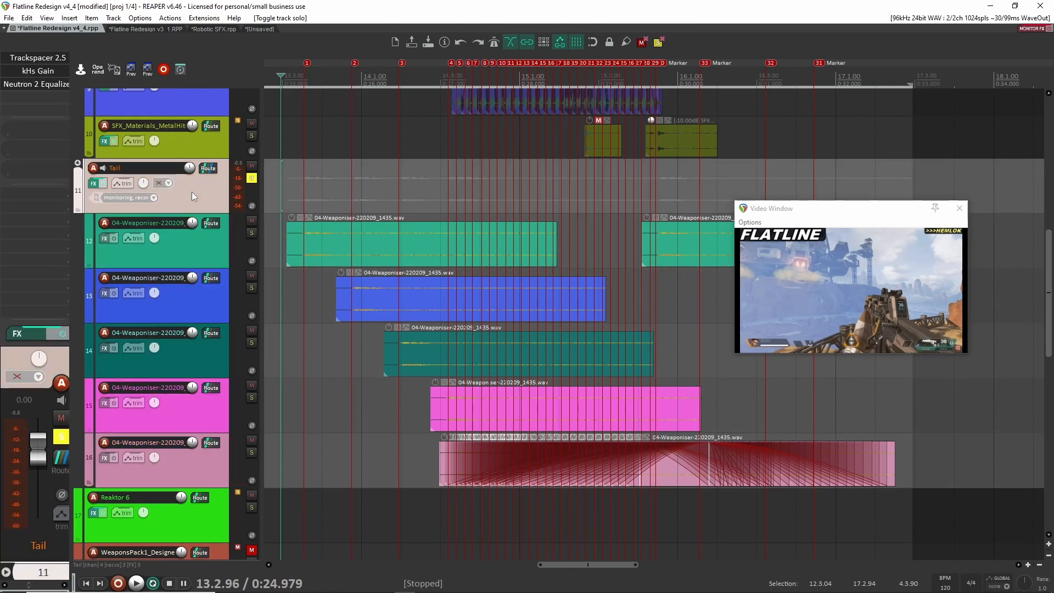
left_click(38, 58)
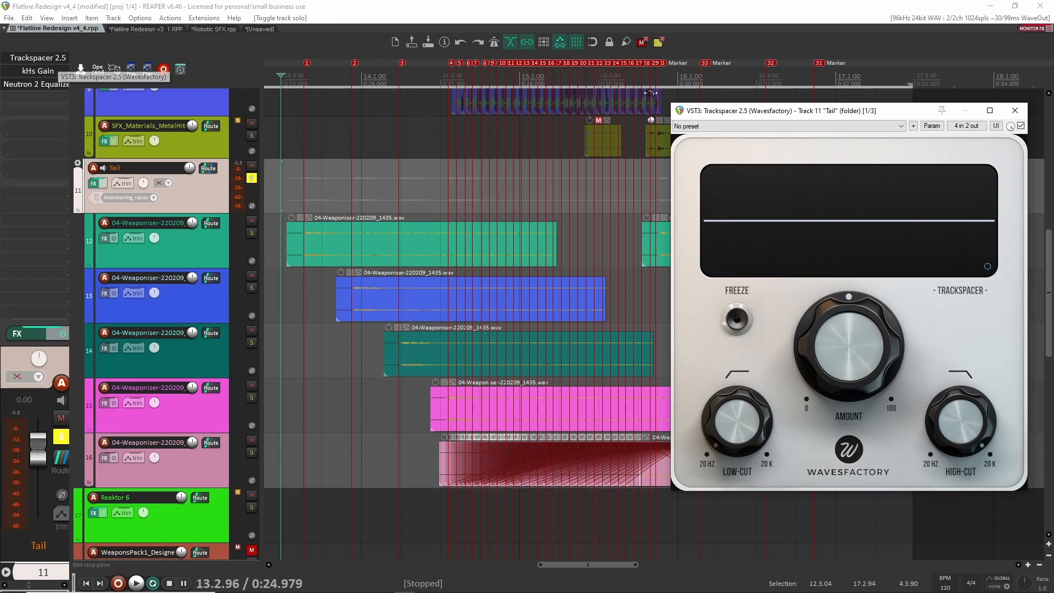
left_click(1016, 112)
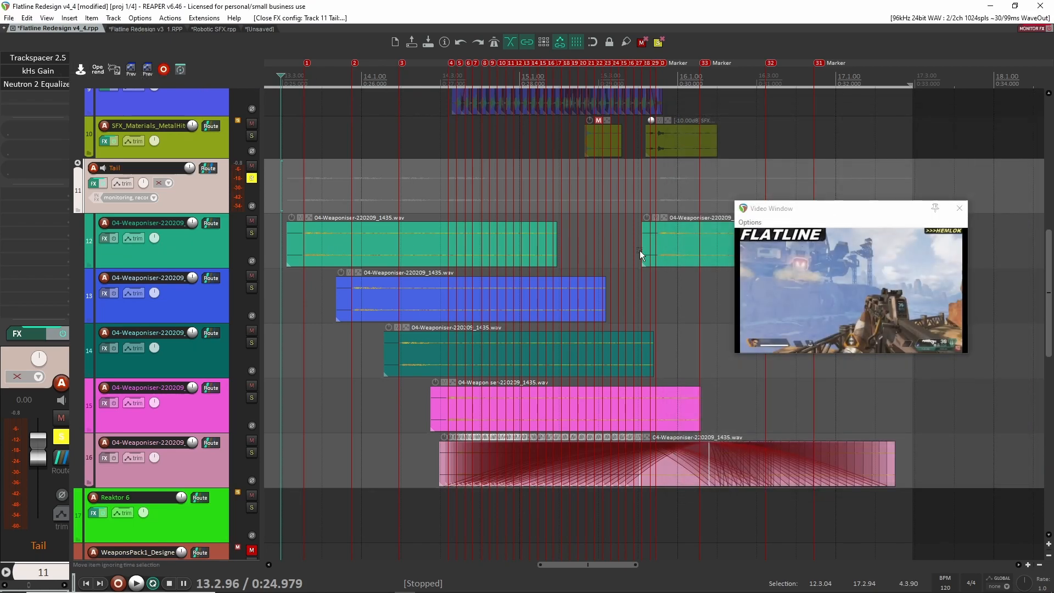
Examine the tail items on tracks 12 to 15 and play the Tail folder from just after its first item begins.
left_click(360, 235)
left_click(403, 299)
left_click(429, 341)
left_click(571, 390)
left_click(693, 264)
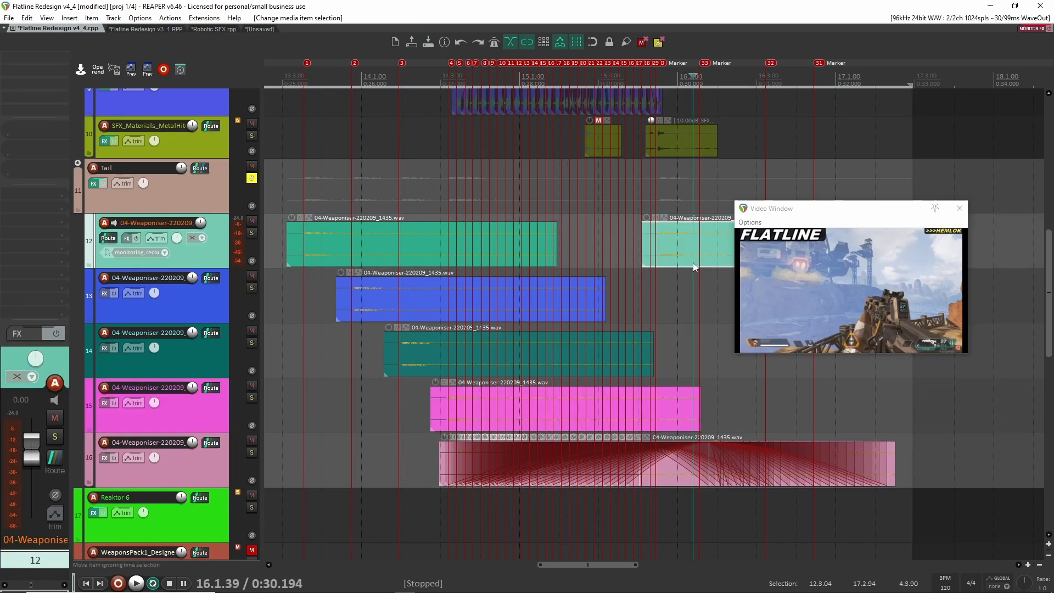
left_click(320, 162)
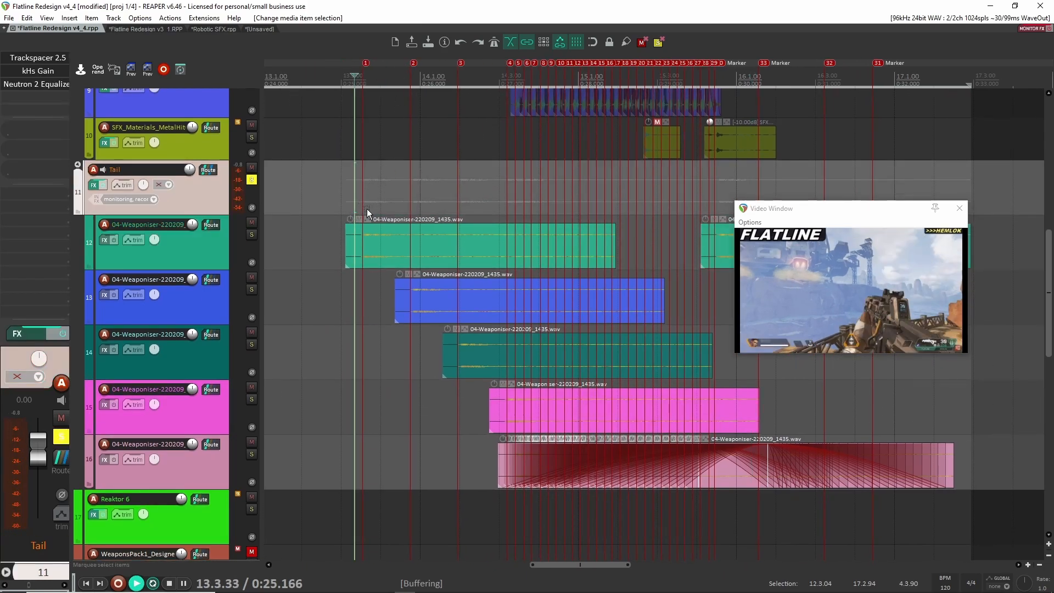
key("space")
key("space")
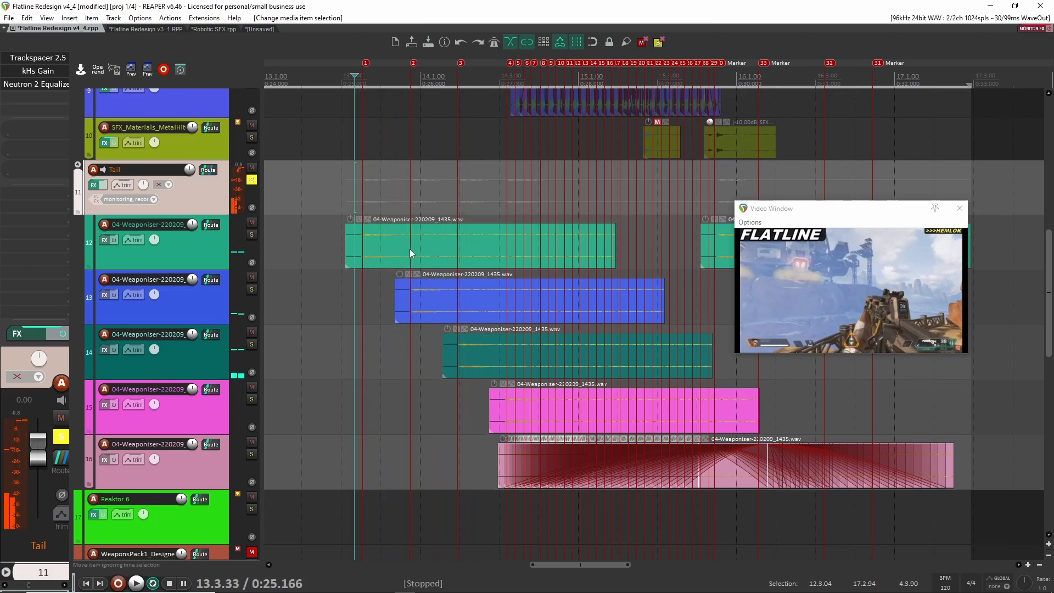
Solo track 16 in the Tail folder and place the edit cursor just before its overlapping tail items.
left_click_drag(639, 374, 539, 306)
left_click(252, 386)
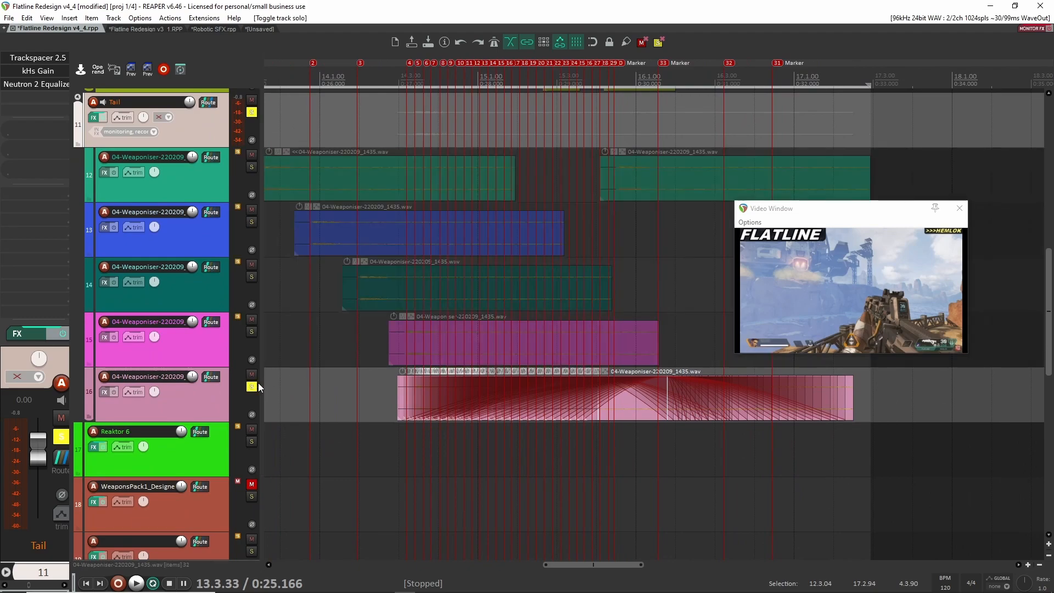
left_click(393, 401)
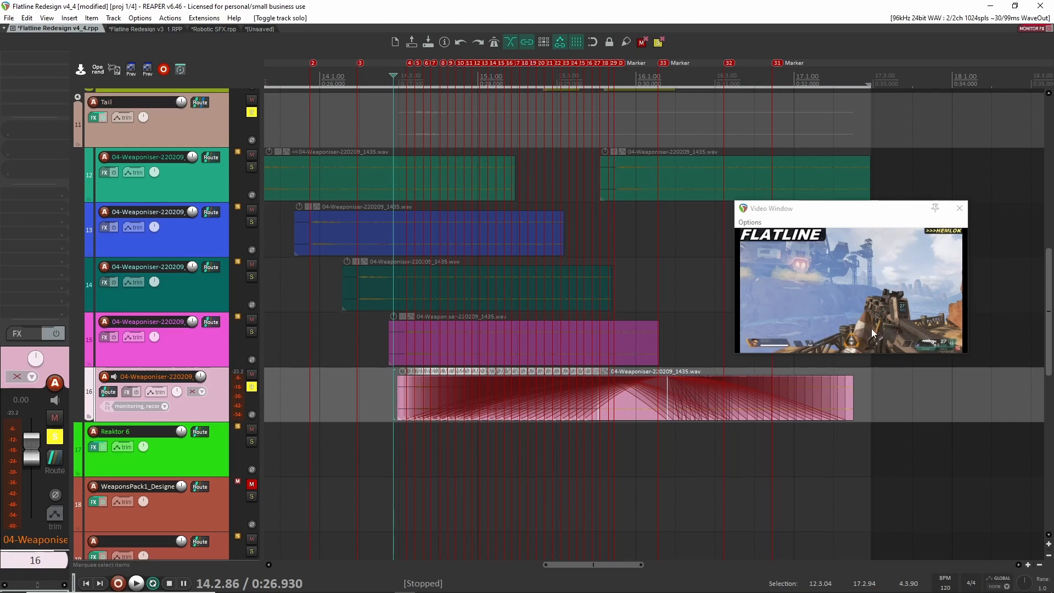
left_click(253, 387)
left_click(252, 387)
Open Trackspacer 2.5 on the Tail folder, unsolo track 16, and place the edit cursor before the first item on track 12.
left_click(205, 114)
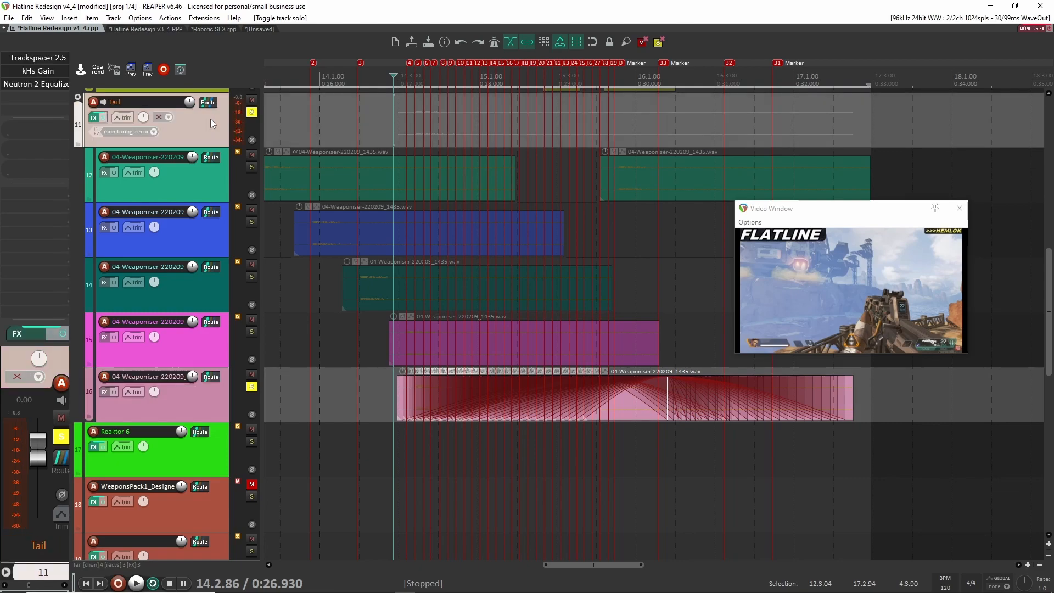
left_click(38, 58)
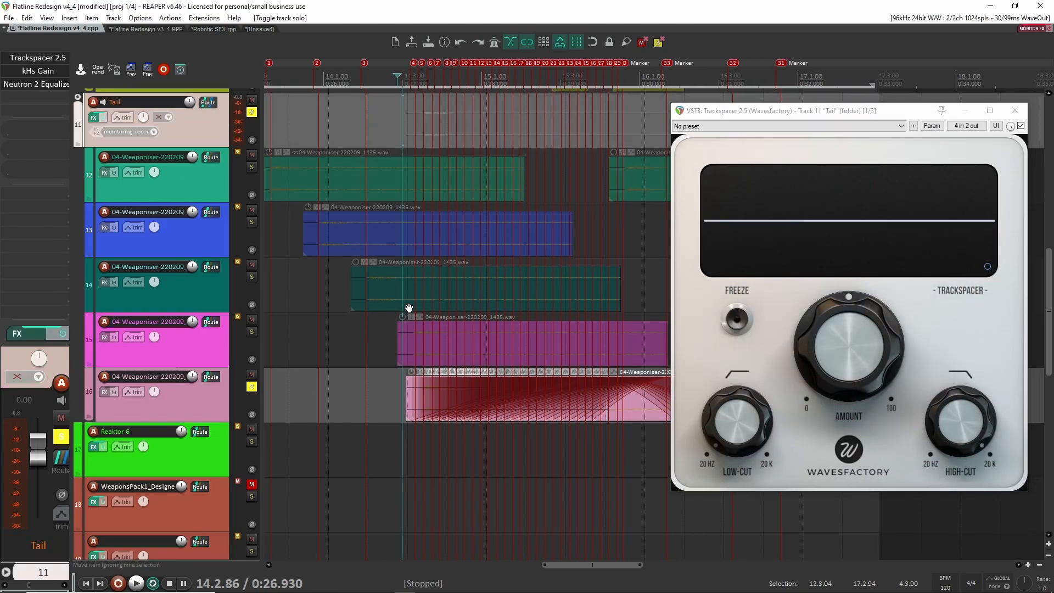
left_click_drag(397, 304, 567, 339)
left_click(402, 212)
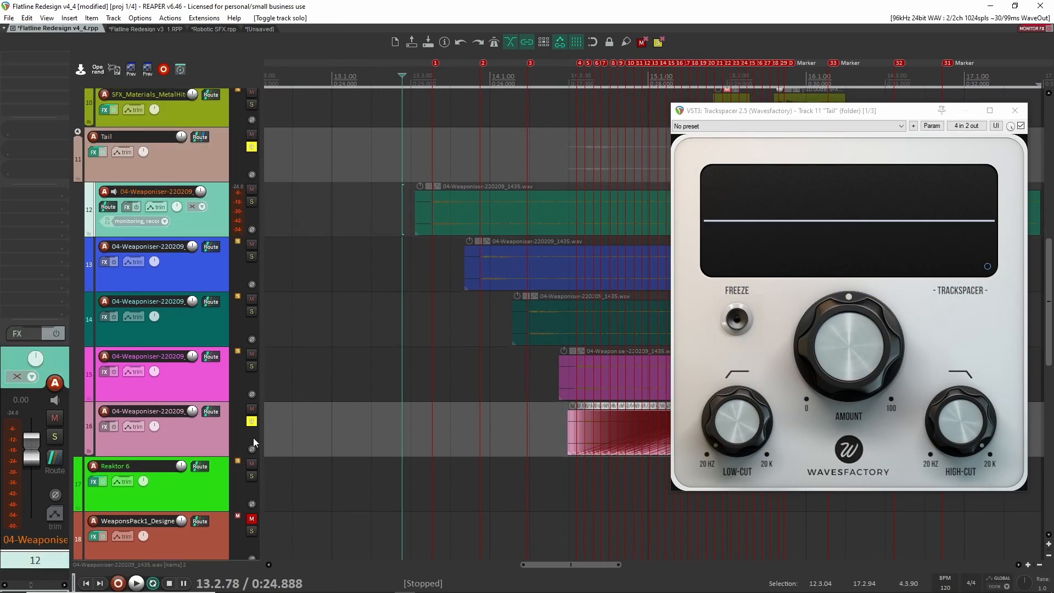
left_click_drag(589, 339, 392, 317)
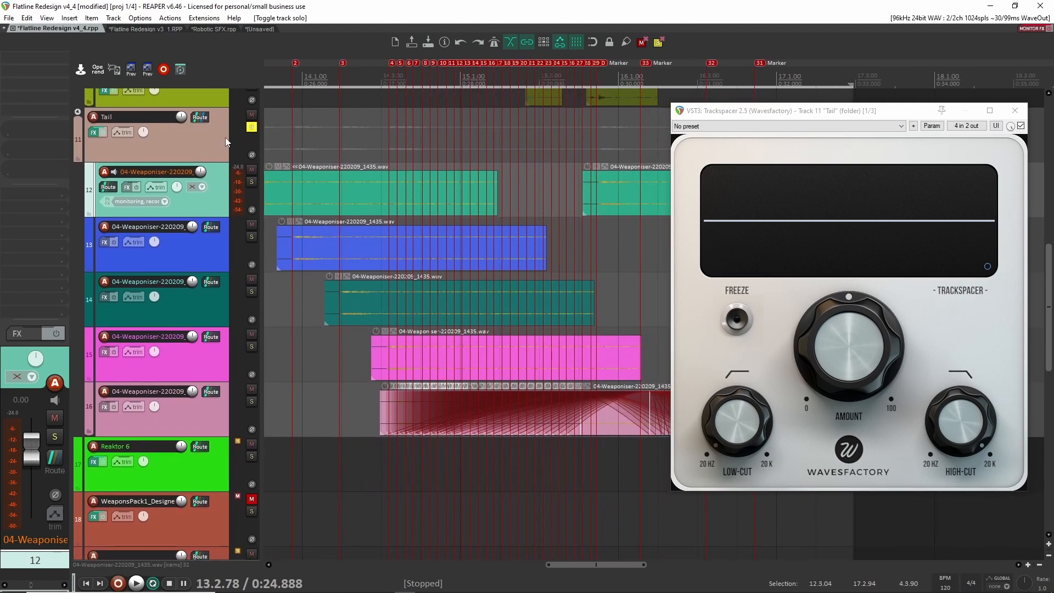
left_click(223, 138)
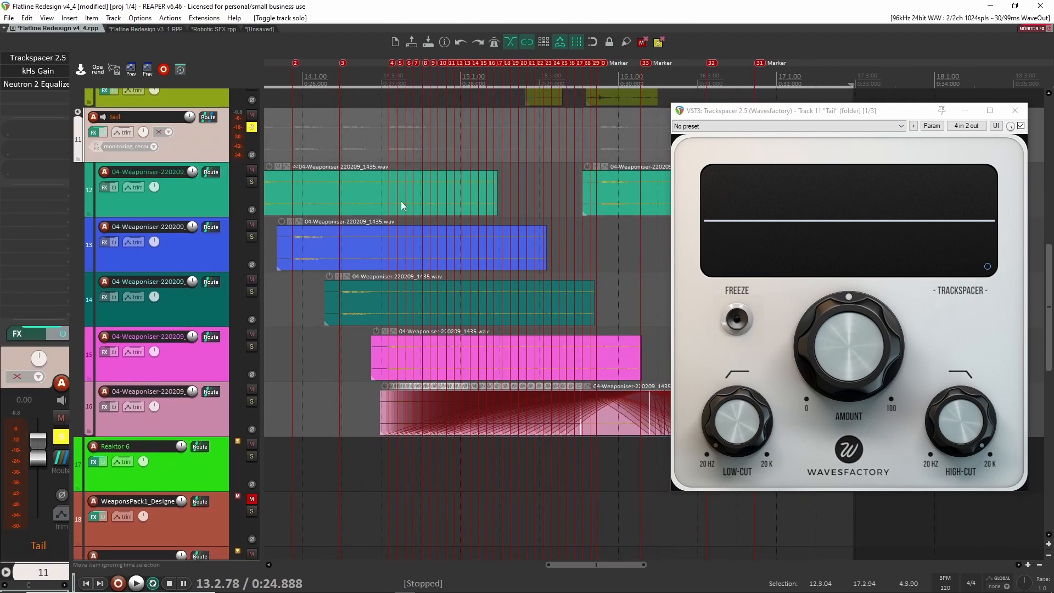
left_click_drag(311, 236, 463, 239)
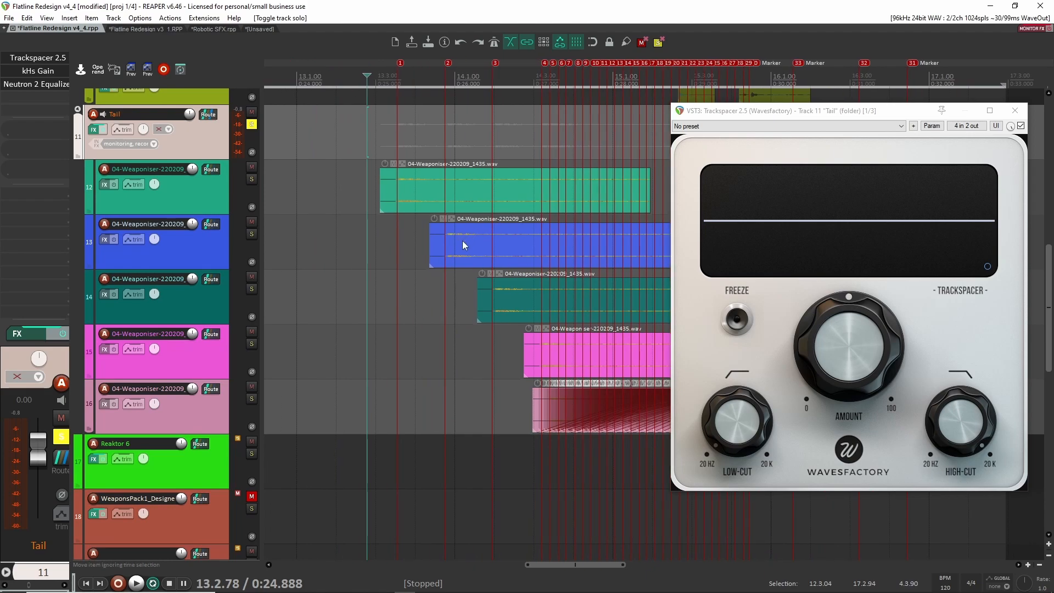
Compare the Weaponiser and rapid fire layers with the tails, and play the Tail folder while watching Trackspacer's response.
scroll(455, 297, "up", 4)
scroll(509, 312, "down", 3)
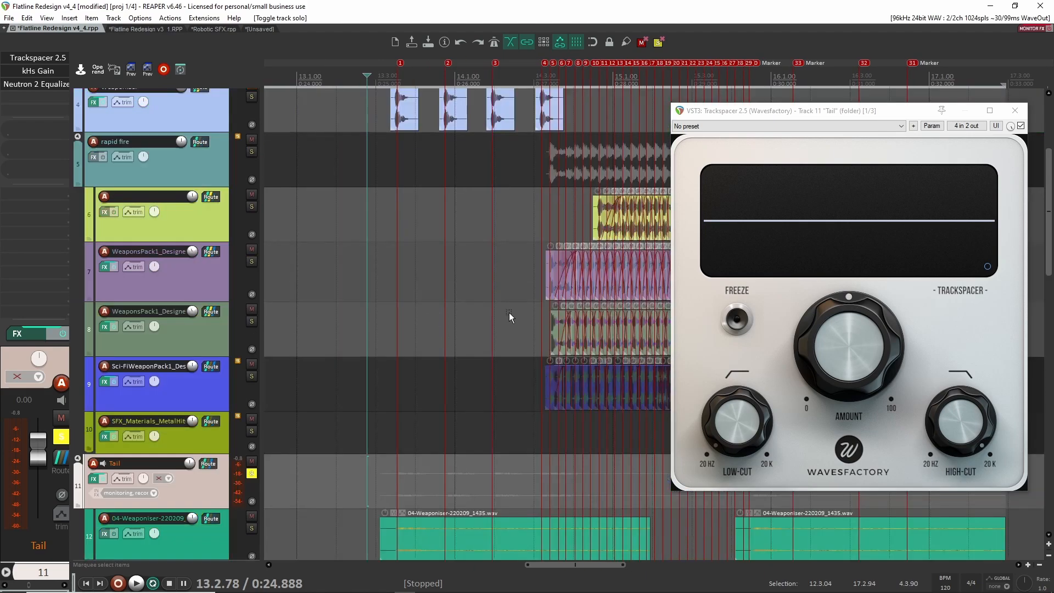
scroll(483, 312, "up", 3)
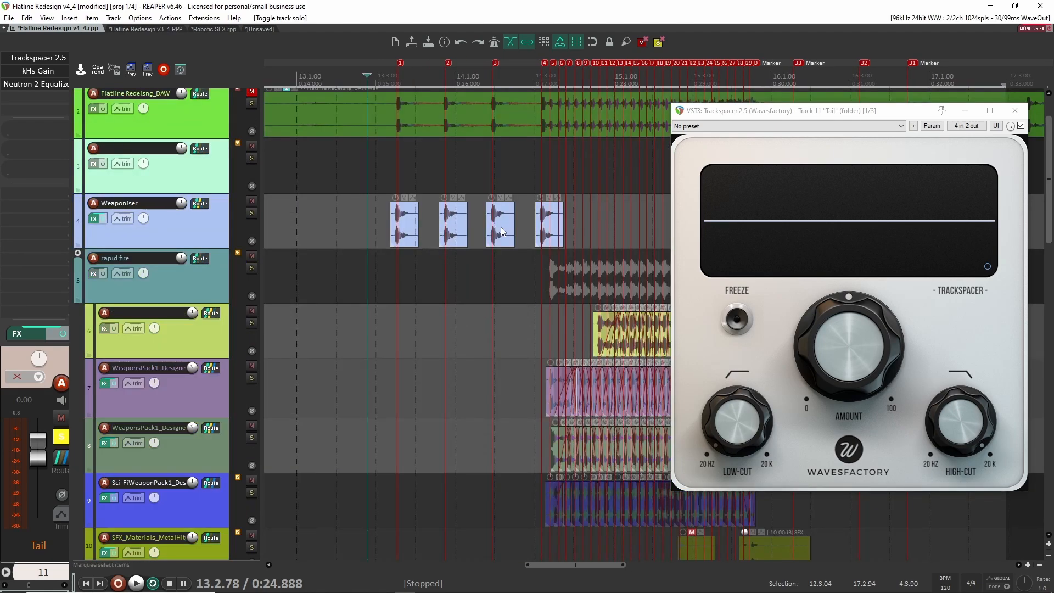
scroll(439, 329, "down", 4)
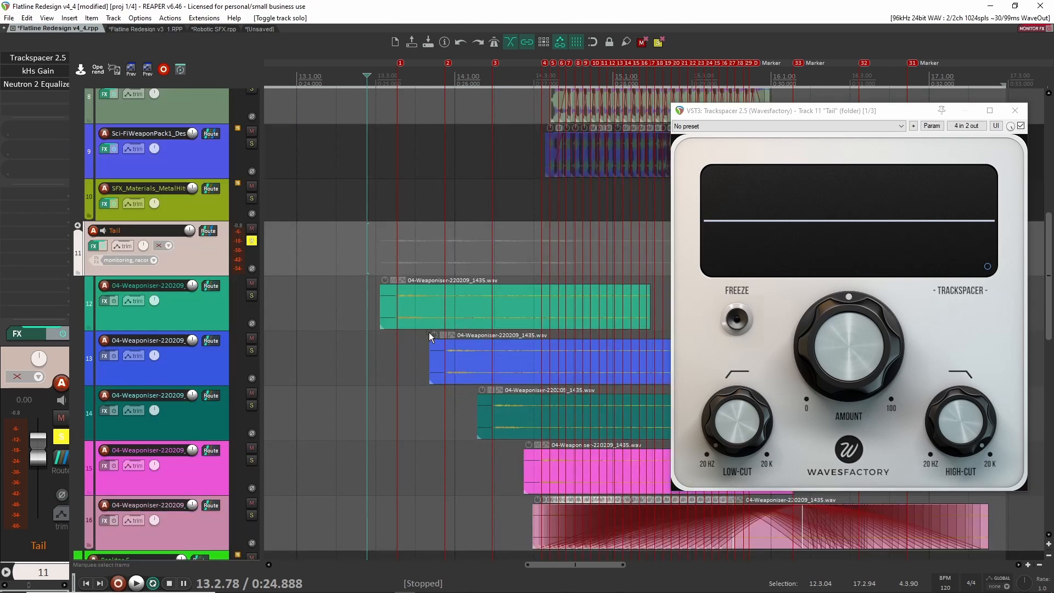
scroll(401, 302, "up", 5)
scroll(412, 290, "down", 5)
key("space")
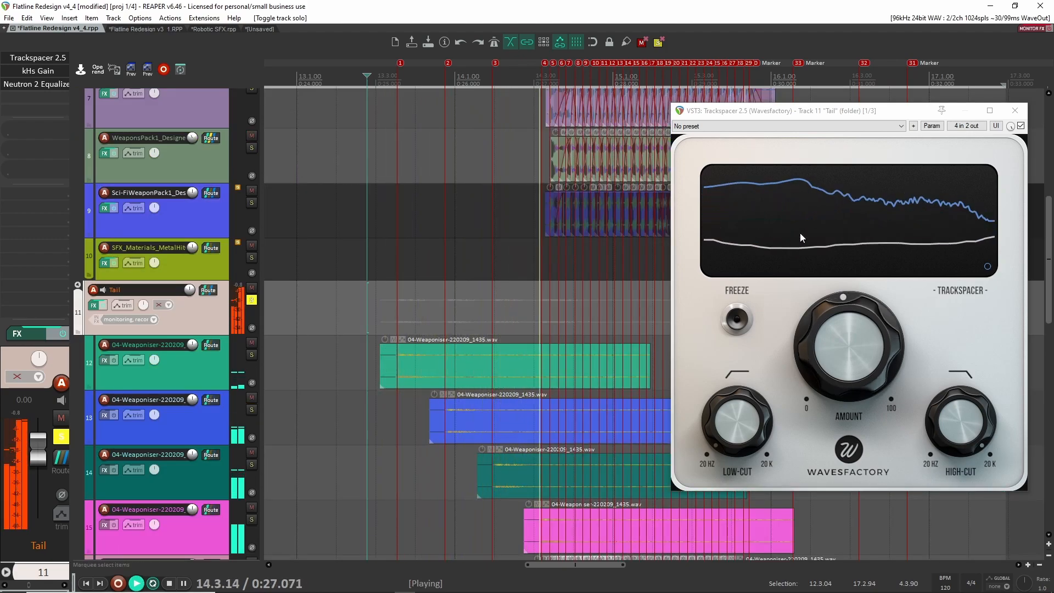
key("space")
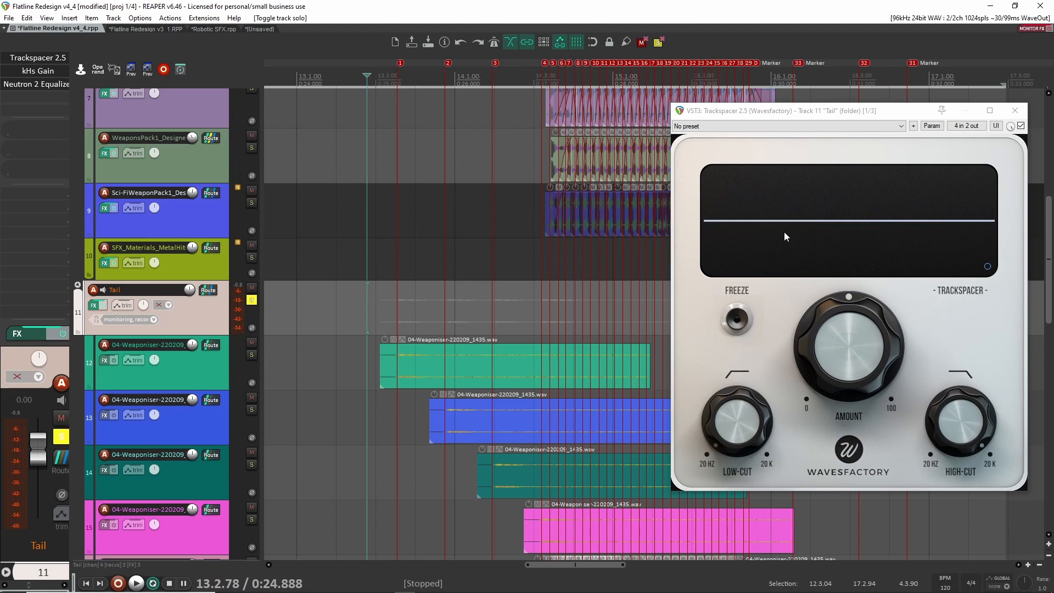
Compare the Weaponiser shots with the tails, select the first tail item on track 12, and examine the overlapping tails on track 16.
scroll(437, 288, "up", 5)
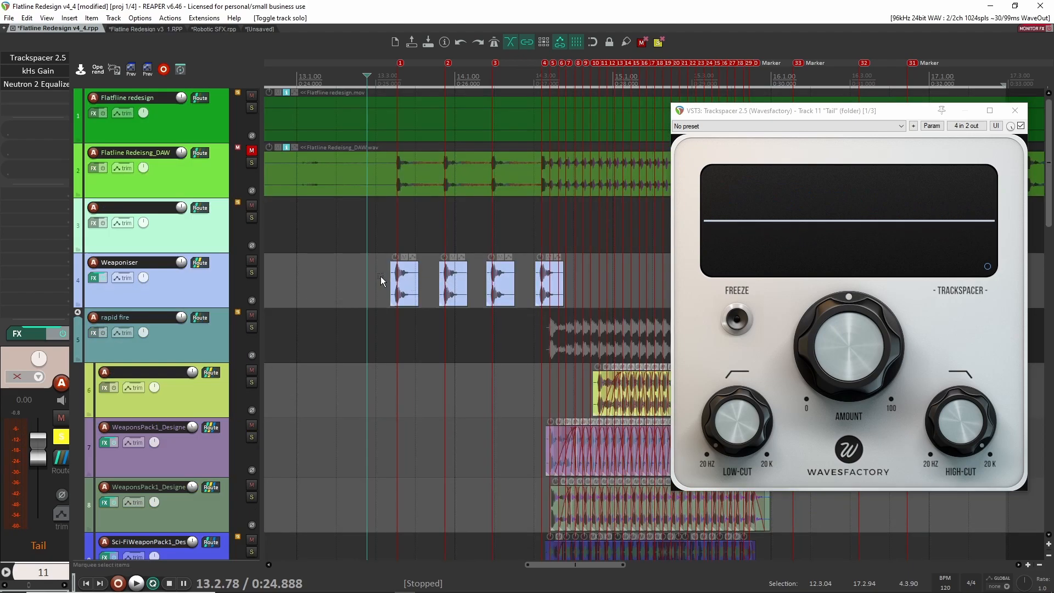
scroll(423, 285, "down", 5)
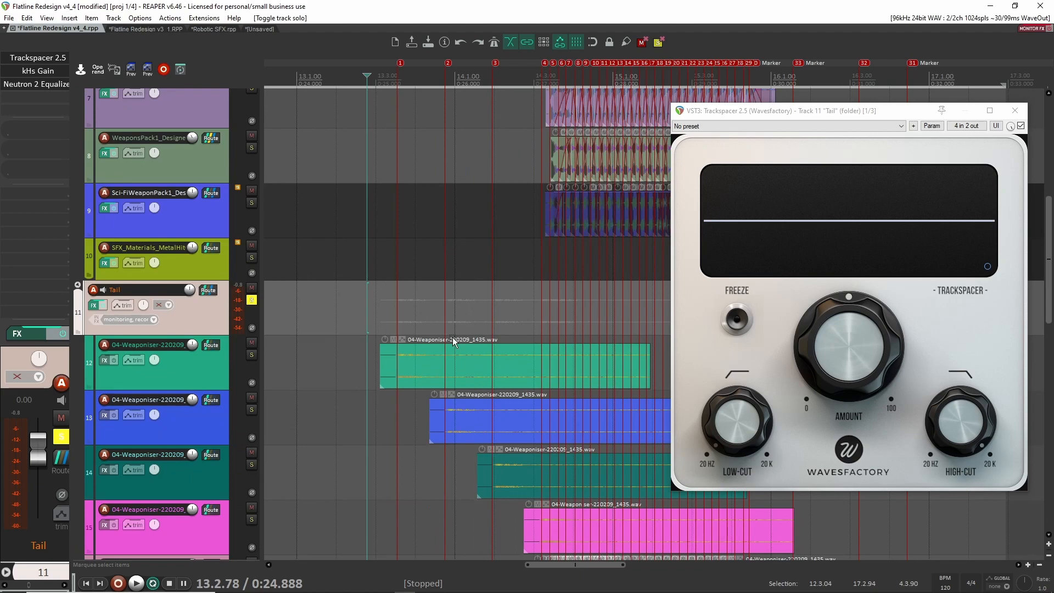
left_click(427, 357)
scroll(473, 322, "down", 4)
scroll(531, 300, "right", 3)
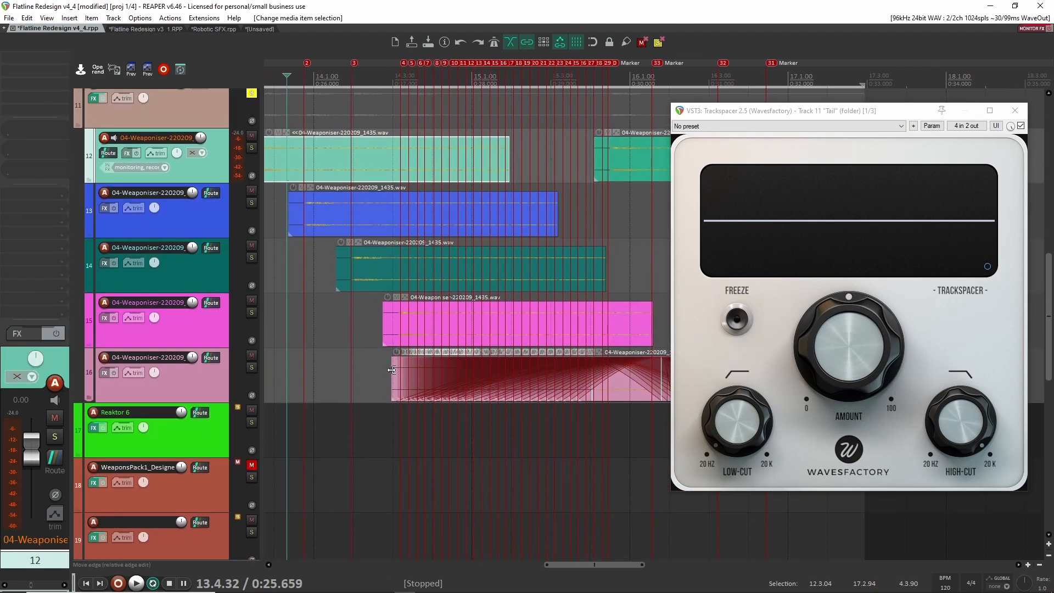
Show all track envelopes and play the tails while examining the Trackspacer ratio automation on the Tail folder.
key("v")
scroll(372, 358, "up", 2)
left_click_drag(363, 341, 405, 337)
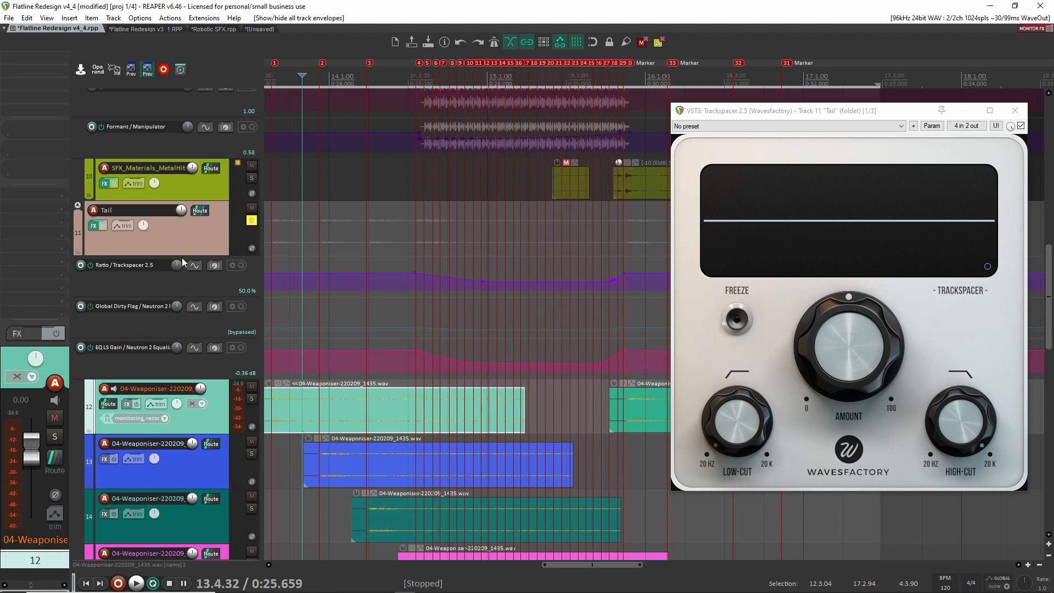
key("space")
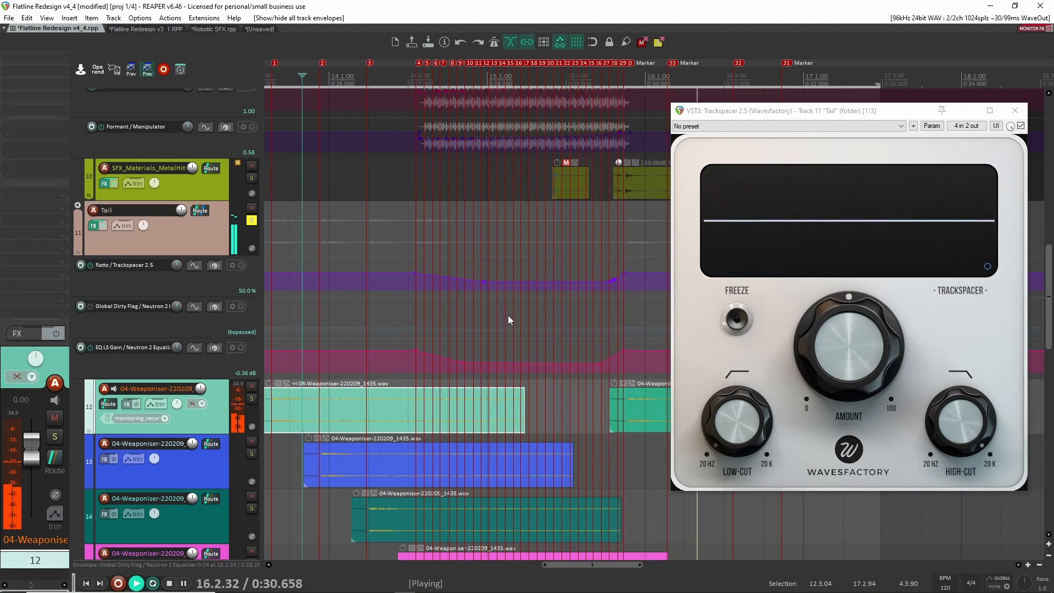
key("space")
mouse_move(864, 302)
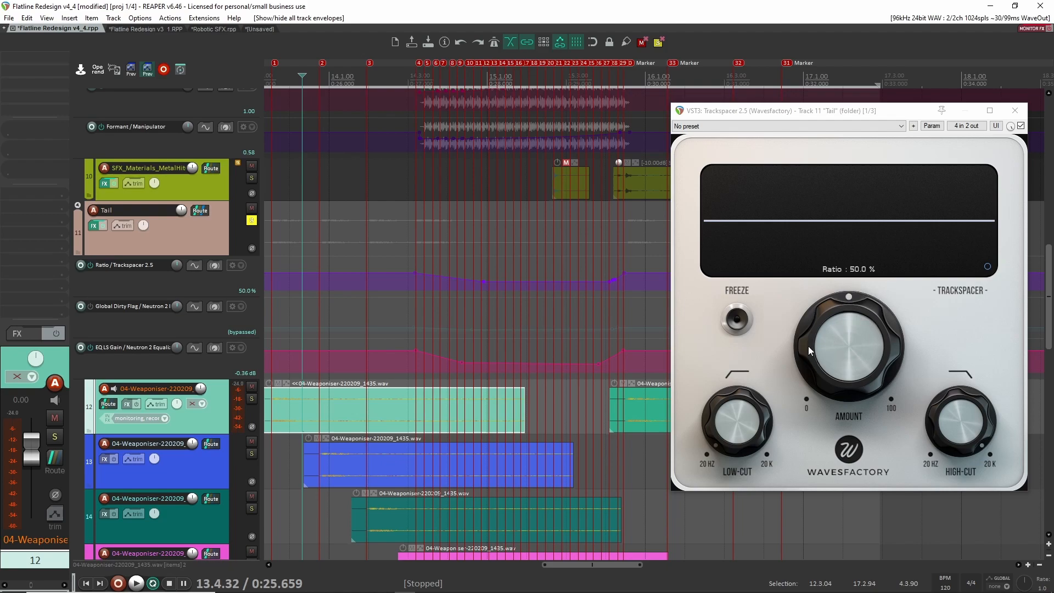
Open the Neutron 2 Equalizer on the Tail folder, move its window clear of the tracks, and play the tails through it.
left_click(181, 364)
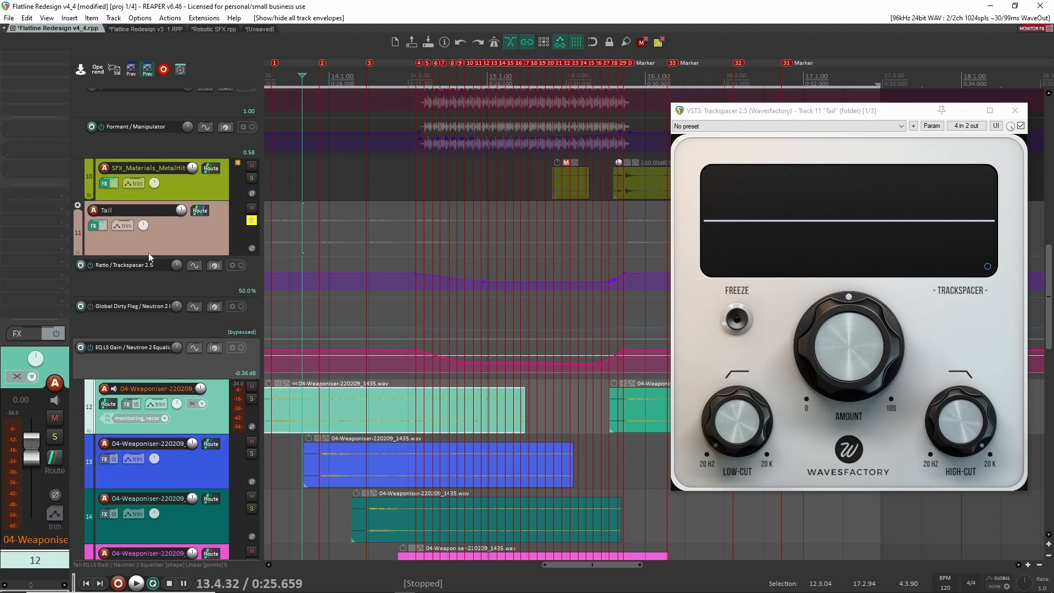
left_click(190, 232)
left_click(55, 86)
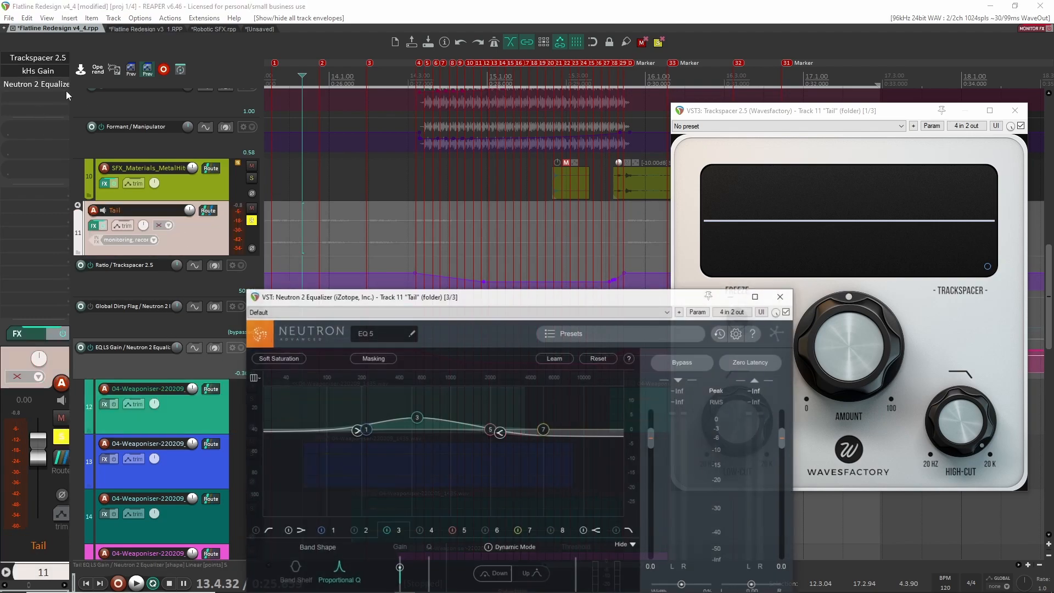
left_click_drag(450, 298, 729, 153)
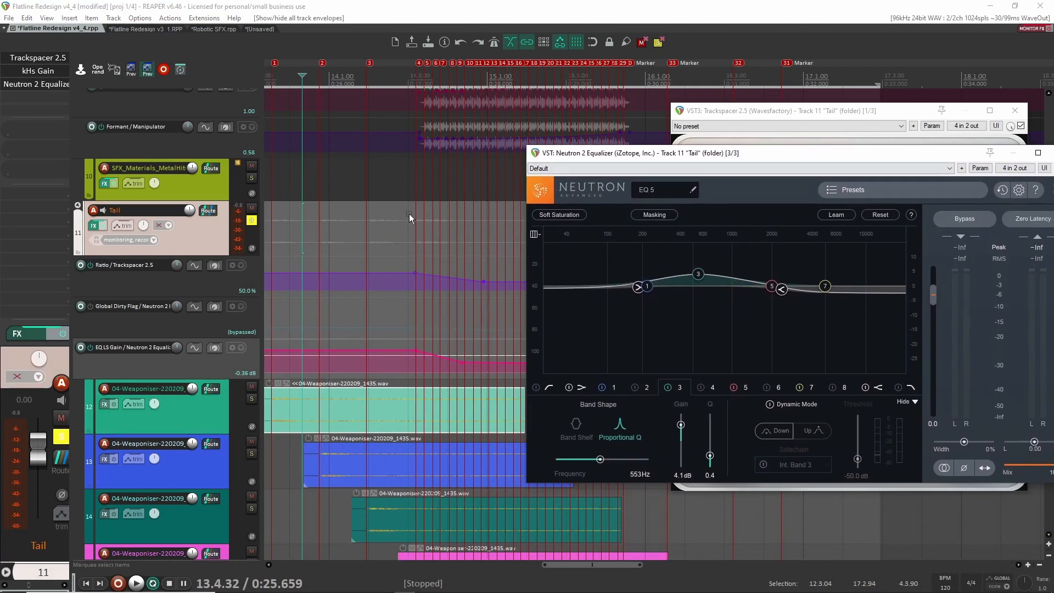
key("space")
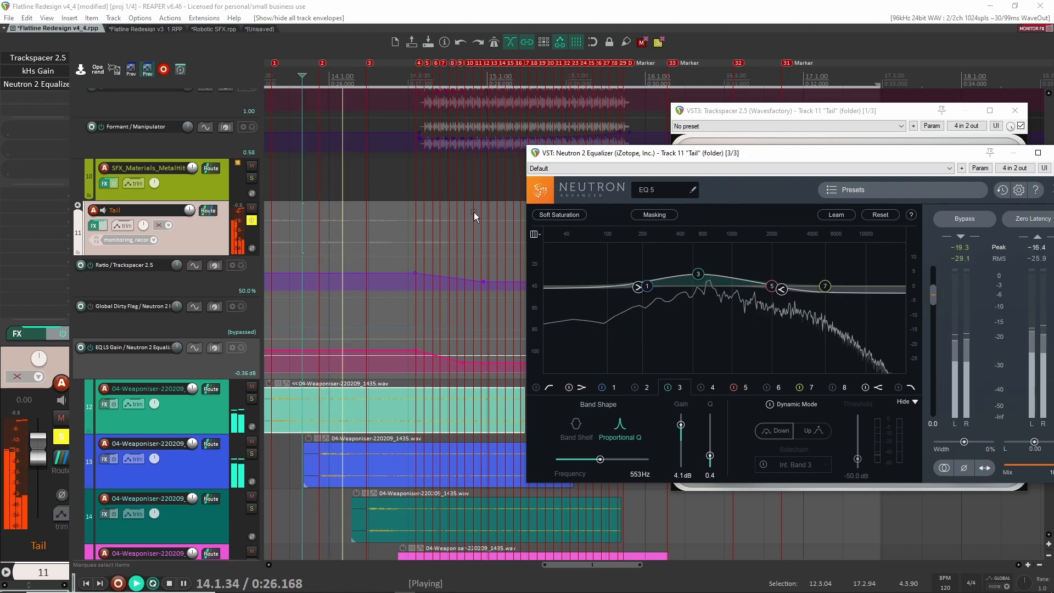
left_click_drag(790, 155, 740, 144)
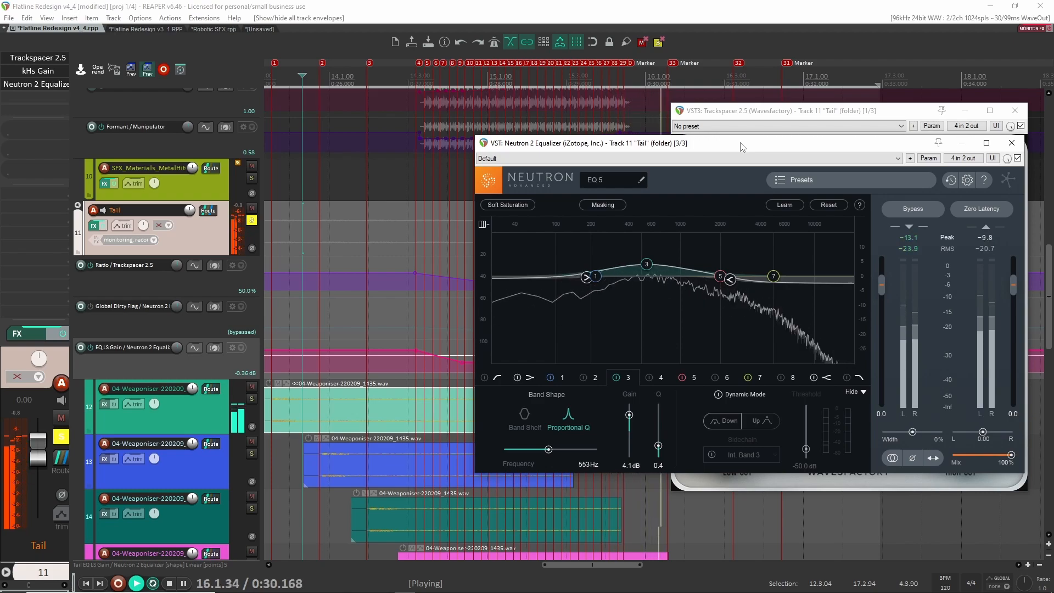
key("space")
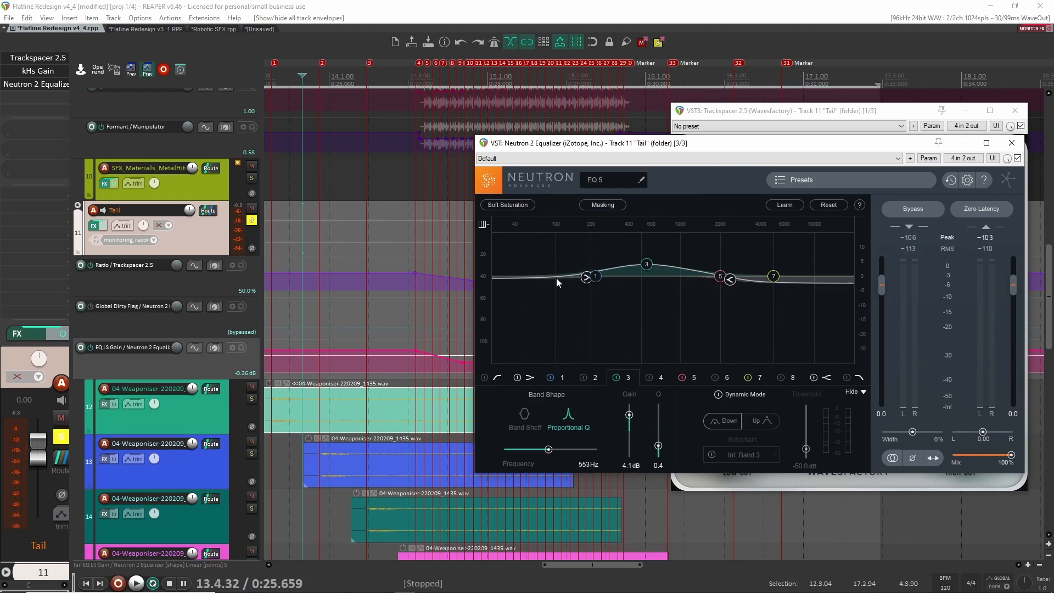
Close the Neutron 2 Equalizer and Trackspacer windows and look over the rapid fire tracks' automation envelopes.
left_click(1011, 142)
left_click(1015, 111)
scroll(403, 319, "up", 10)
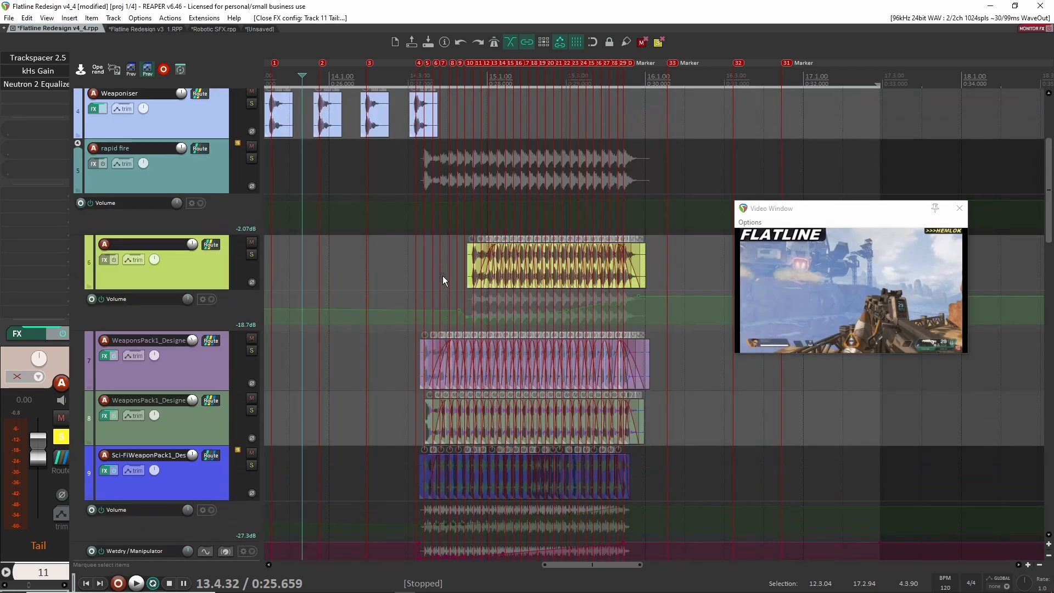
scroll(493, 325, "down", 2)
scroll(466, 354, "down", 2)
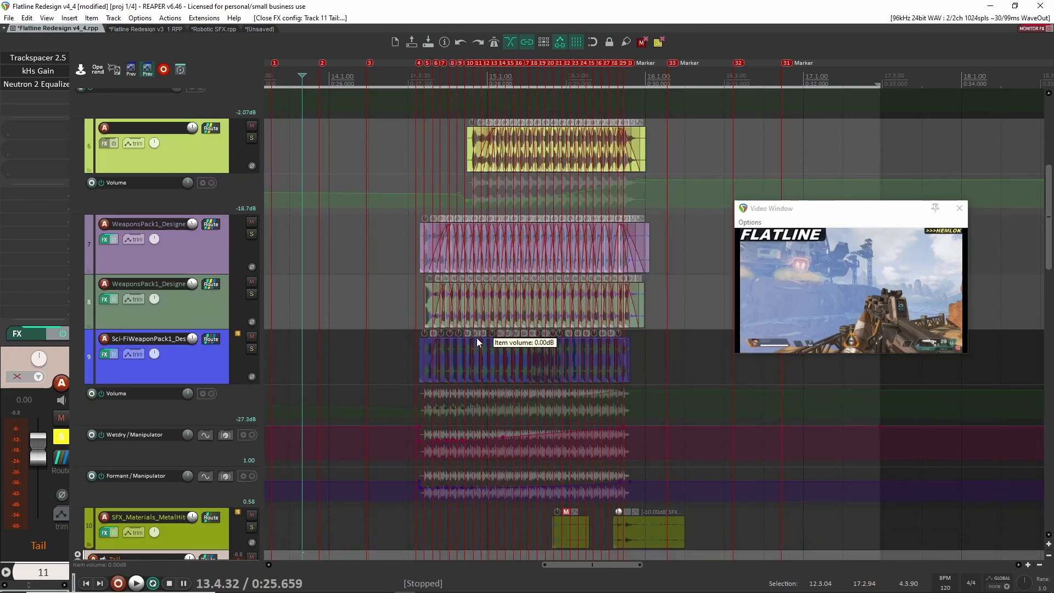
Examine the Tail folder's Trackspacer ratio and EQ gain automation and place the edit cursor near the last rapid fire shots.
scroll(477, 337, "down", 3)
scroll(481, 404, "down", 3)
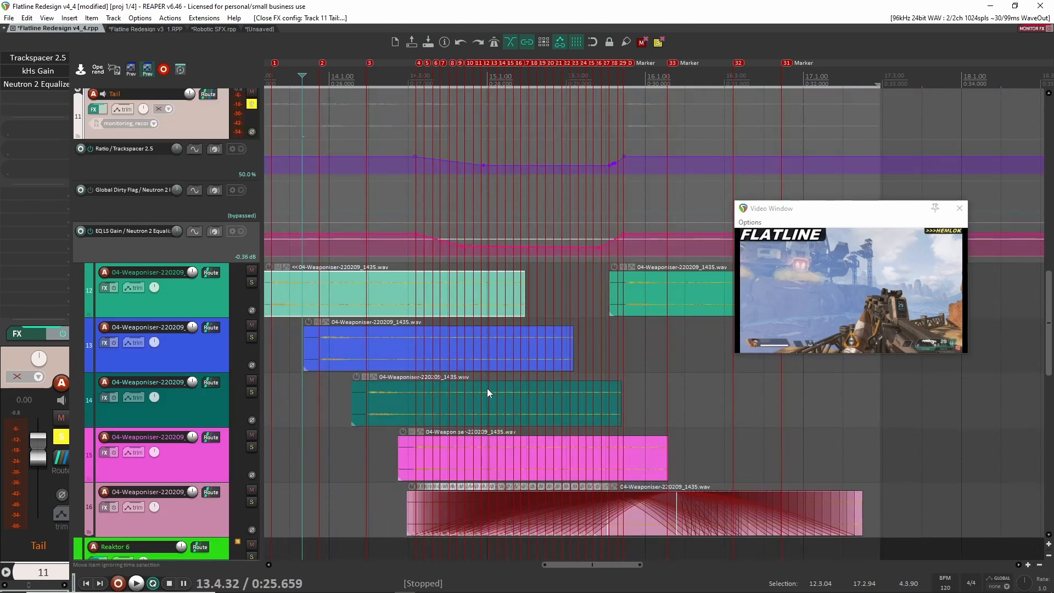
scroll(486, 386, "down", 1)
scroll(487, 386, "up", 2)
scroll(488, 388, "up", 3)
scroll(489, 386, "down", 3)
left_click(591, 233)
left_click(616, 191)
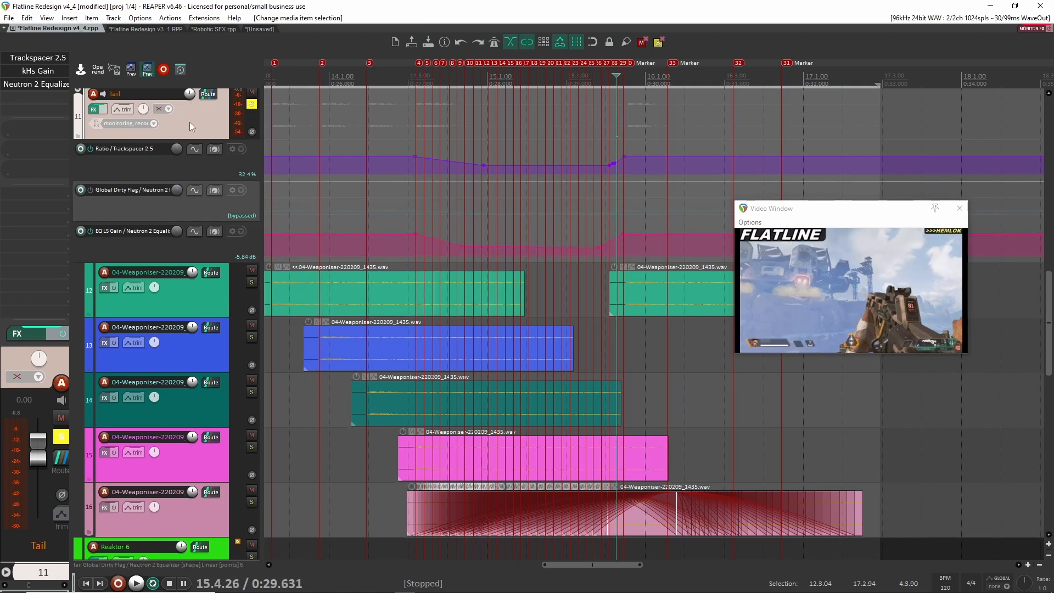
Hide all track envelopes and play the soloed tails from the second tail item on track 12.
key("v")
scroll(494, 278, "up", 2)
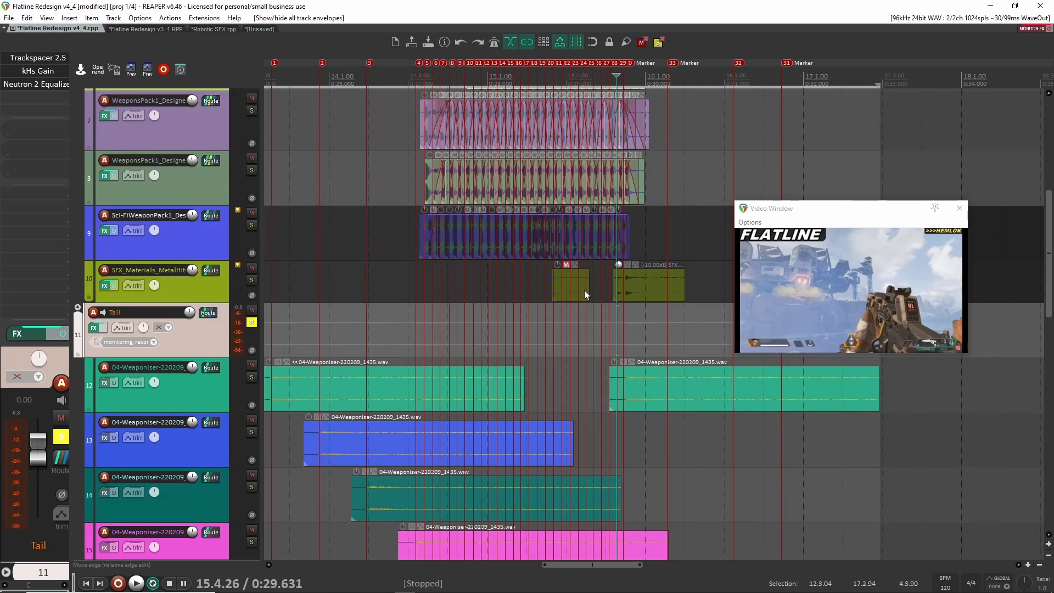
key("space")
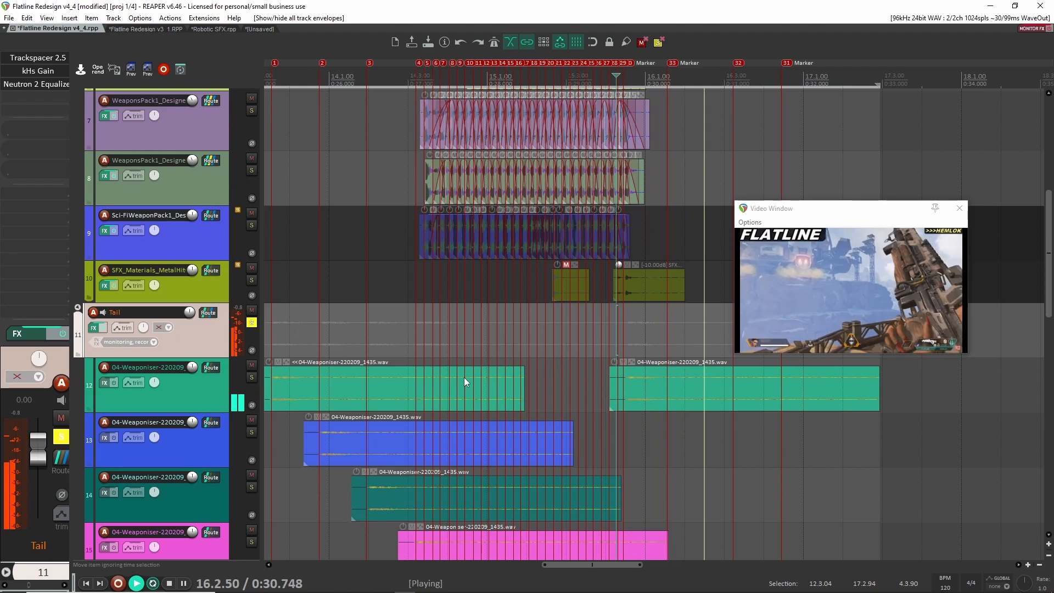
key("space")
Play the soloed tails from the start of the first tail item on track 12.
left_click_drag(301, 340, 386, 343)
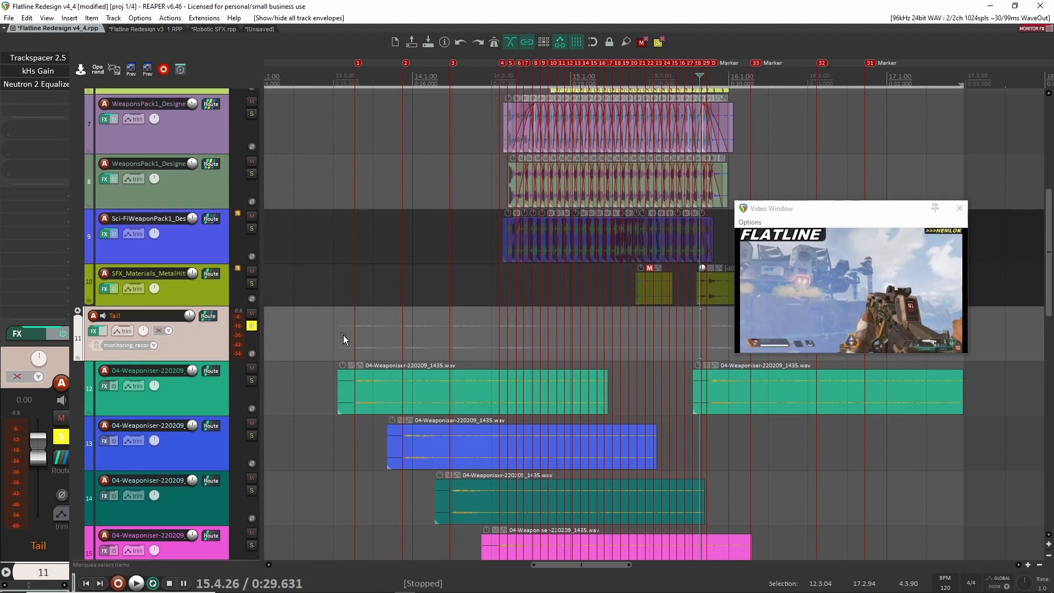
left_click(344, 335)
key("space")
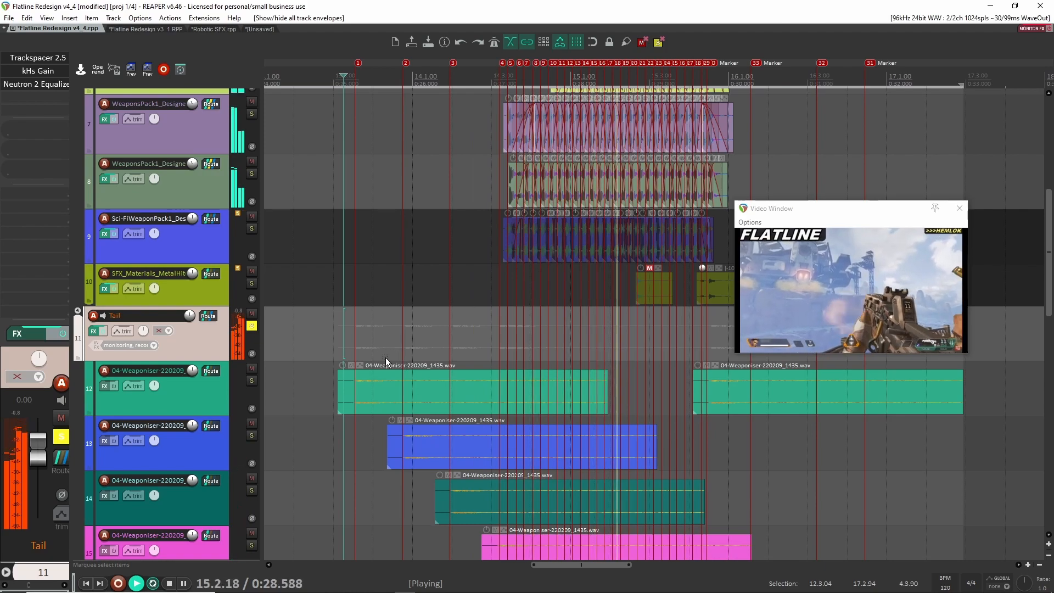
key("space")
Solo the rapid fire and Weaponiser tracks alongside the Tail folder and play the combined gunshots.
scroll(432, 381, "up", 4)
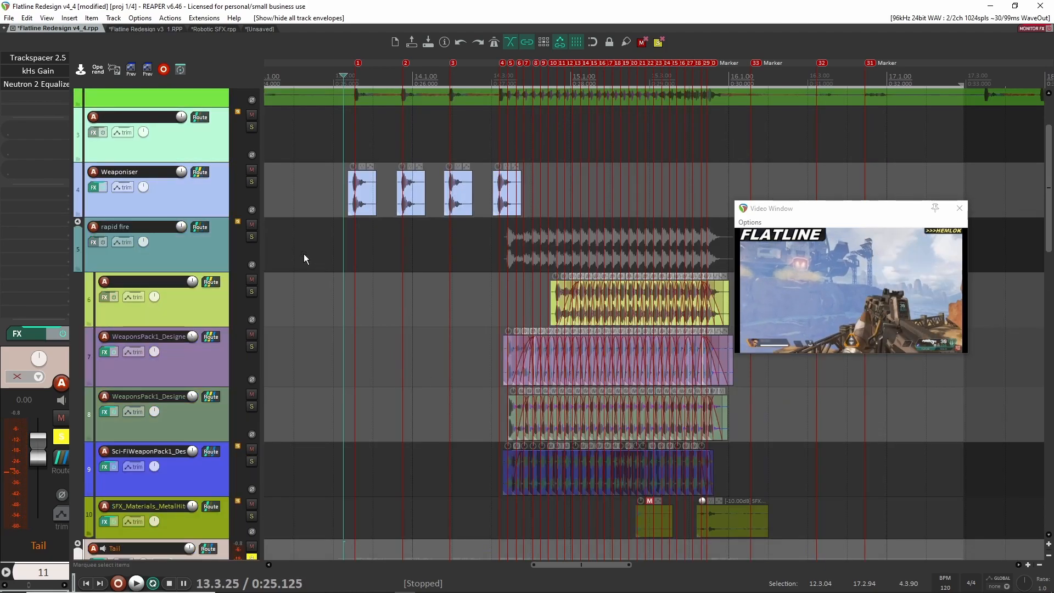
left_click(252, 237)
left_click(251, 182)
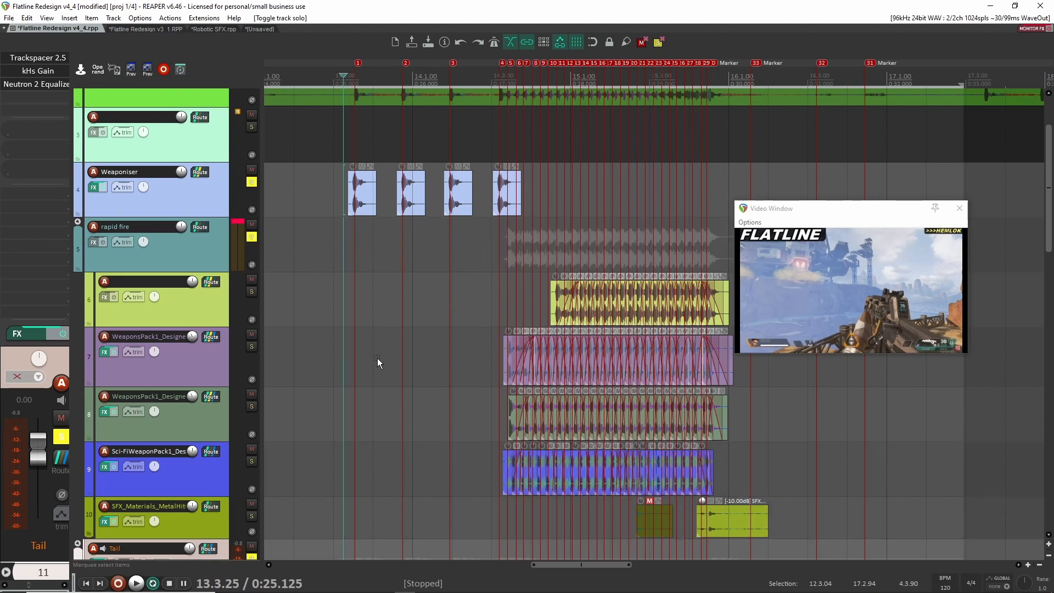
key("space")
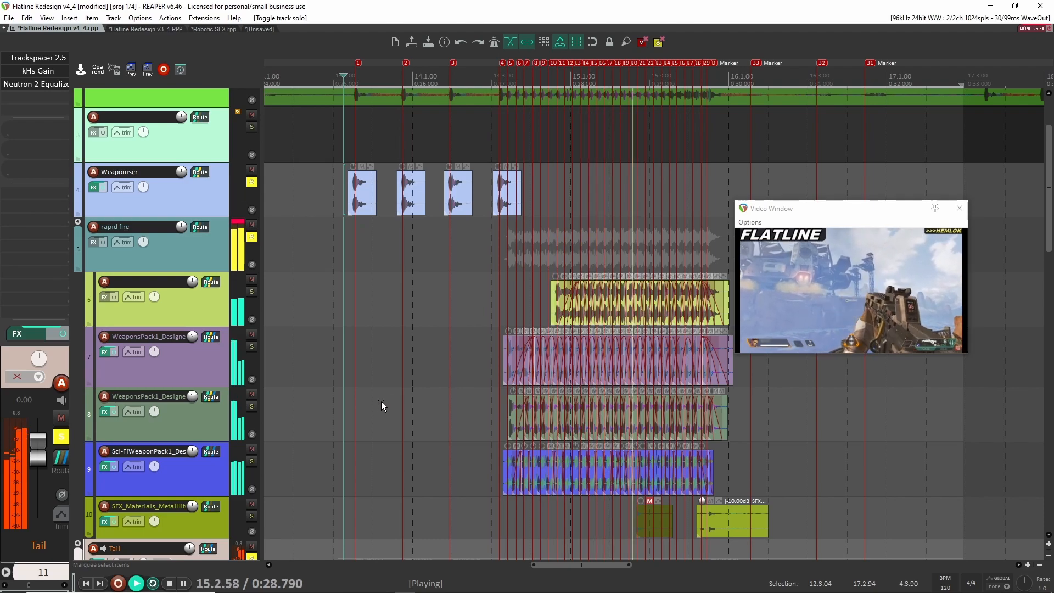
scroll(406, 420, "down", 3)
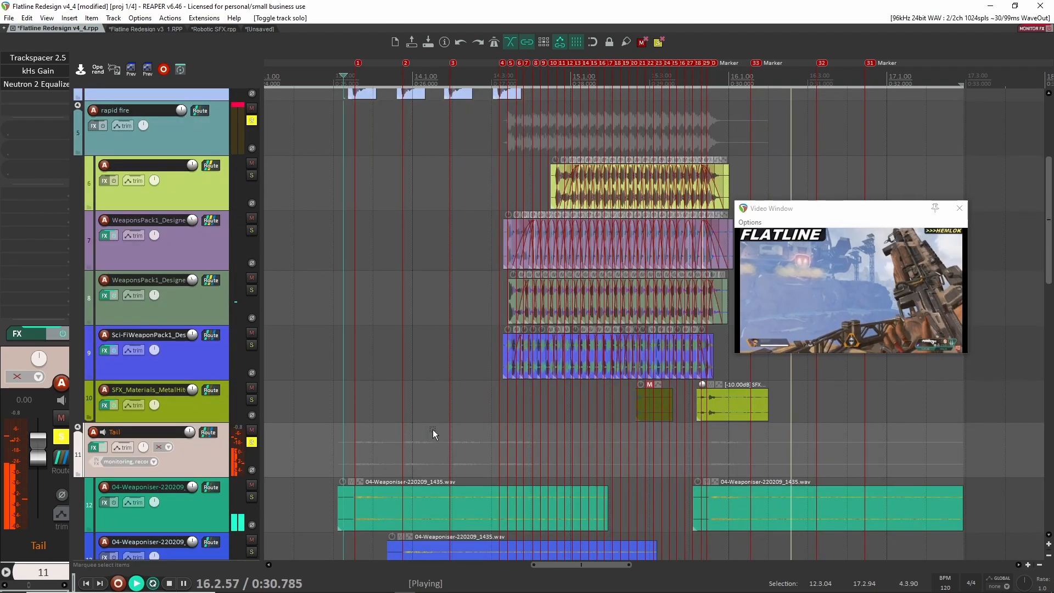
key("space")
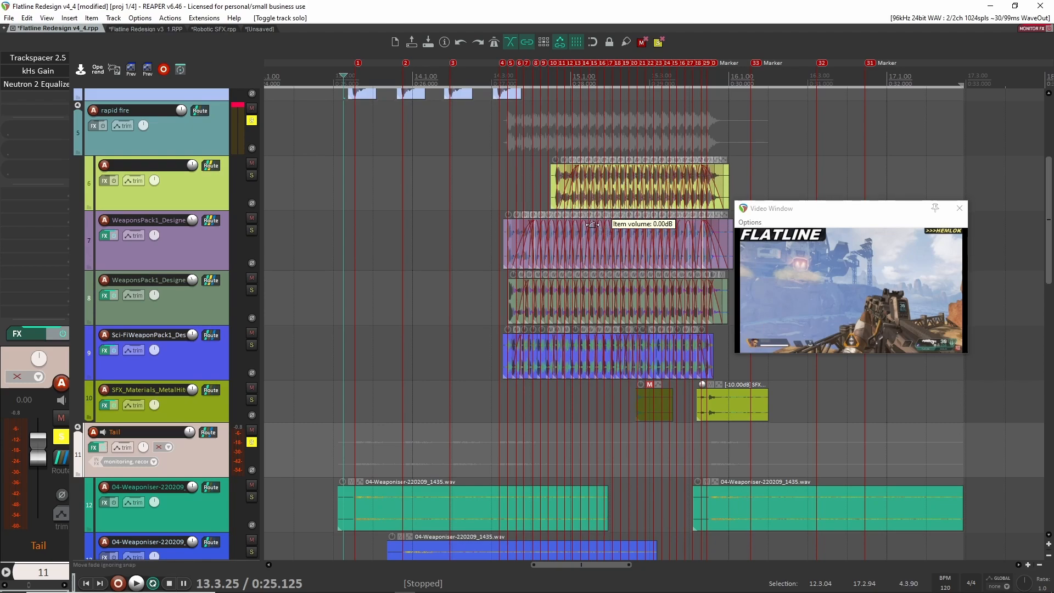
Bypass Trackspacer and Neutron 2 Equalizer on the Tail folder, play the mix, and replay it with Trackspacer active again.
scroll(597, 387, "down", 6)
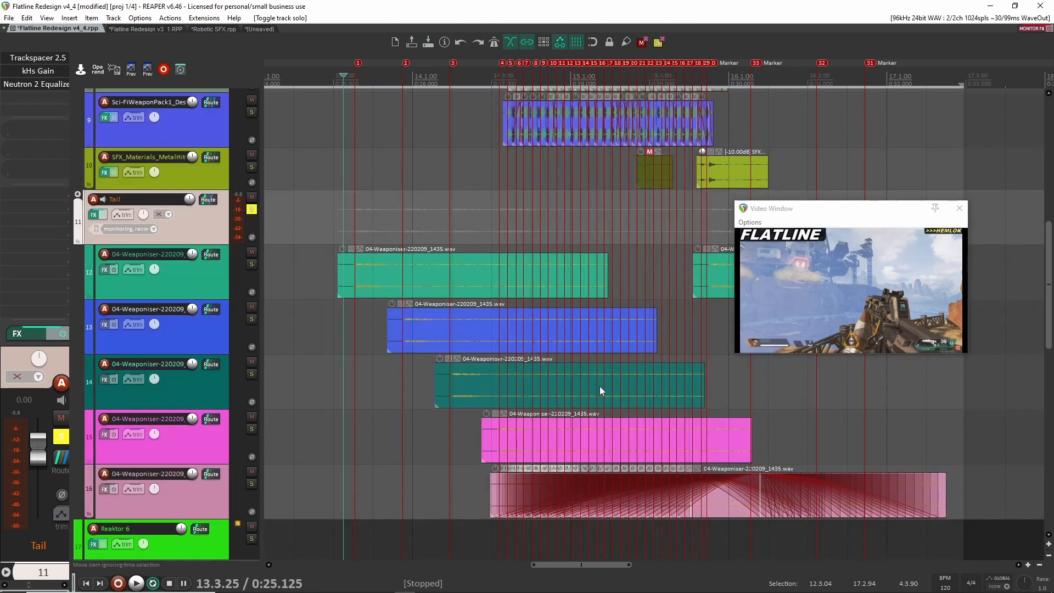
scroll(673, 405, "up", 3)
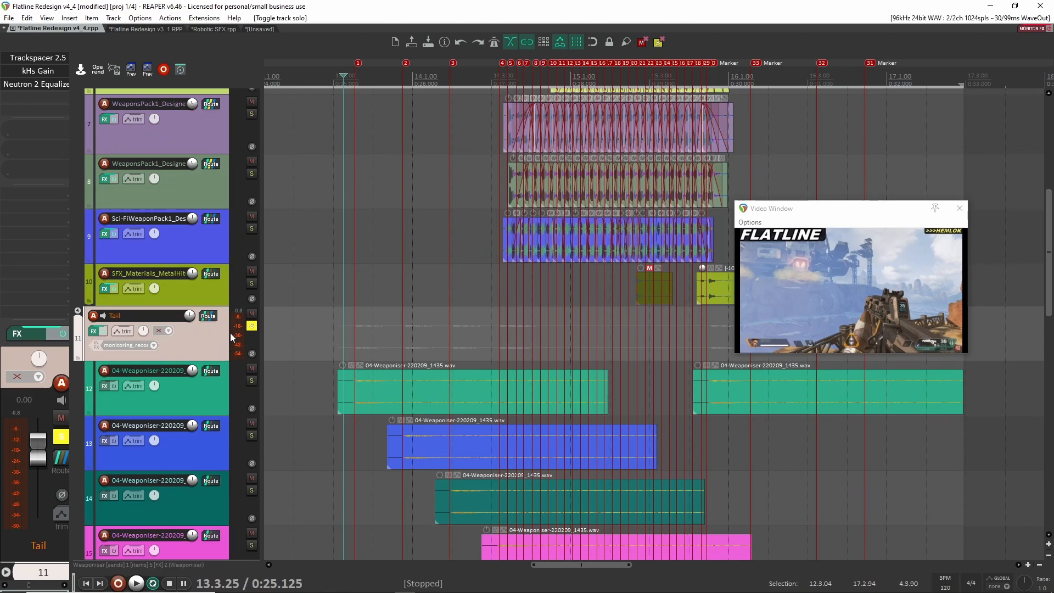
left_click(40, 61, "shift")
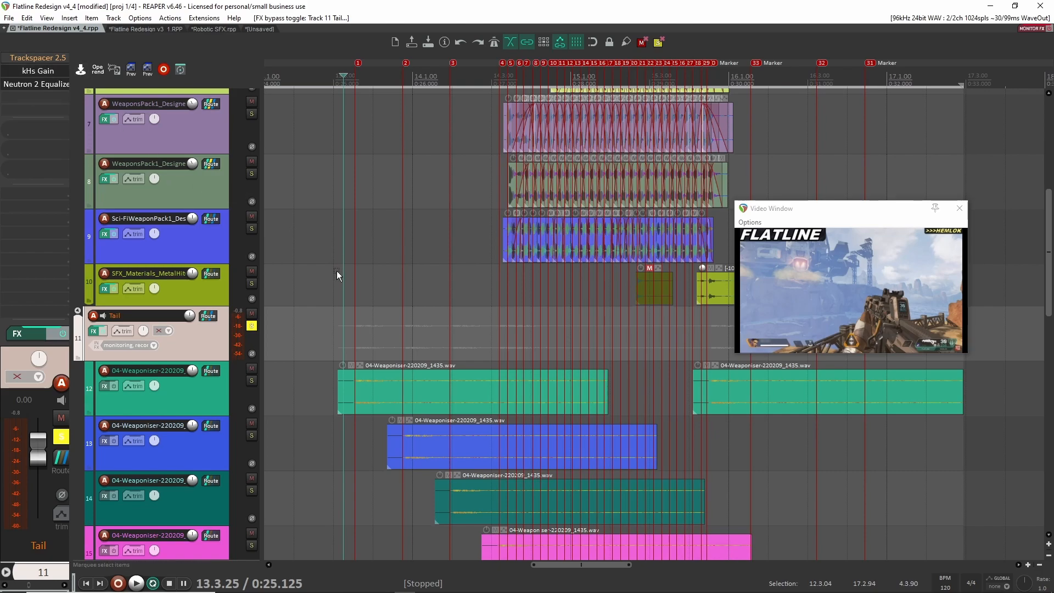
left_click(39, 82, "shift")
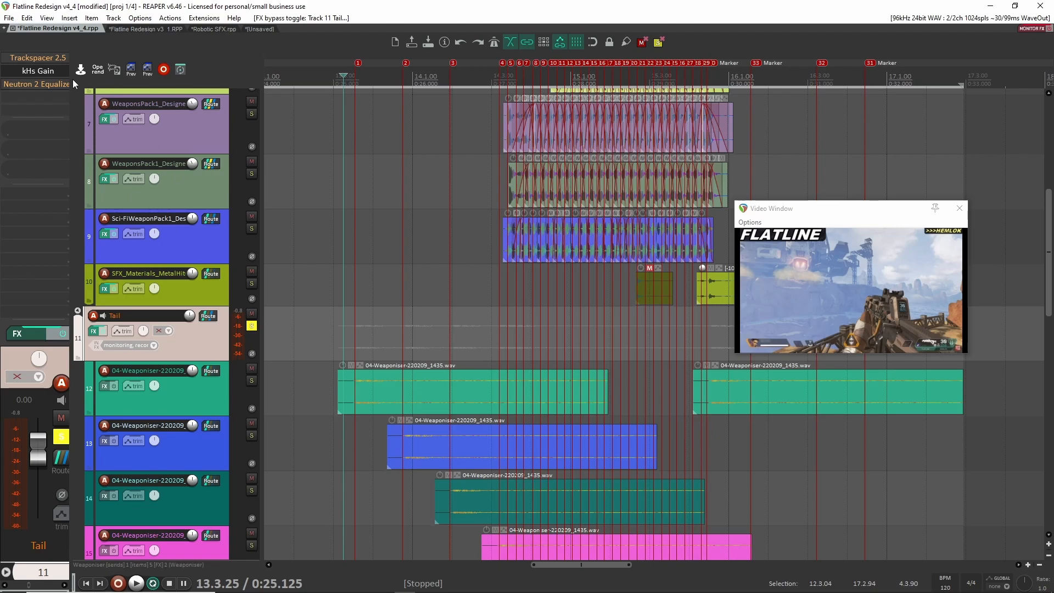
key("space")
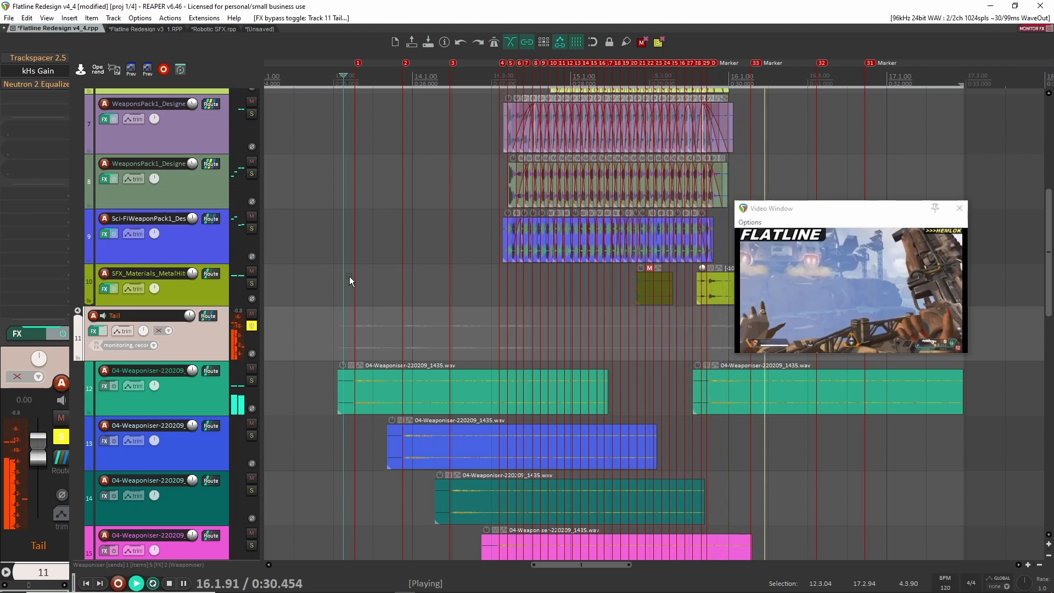
key("space")
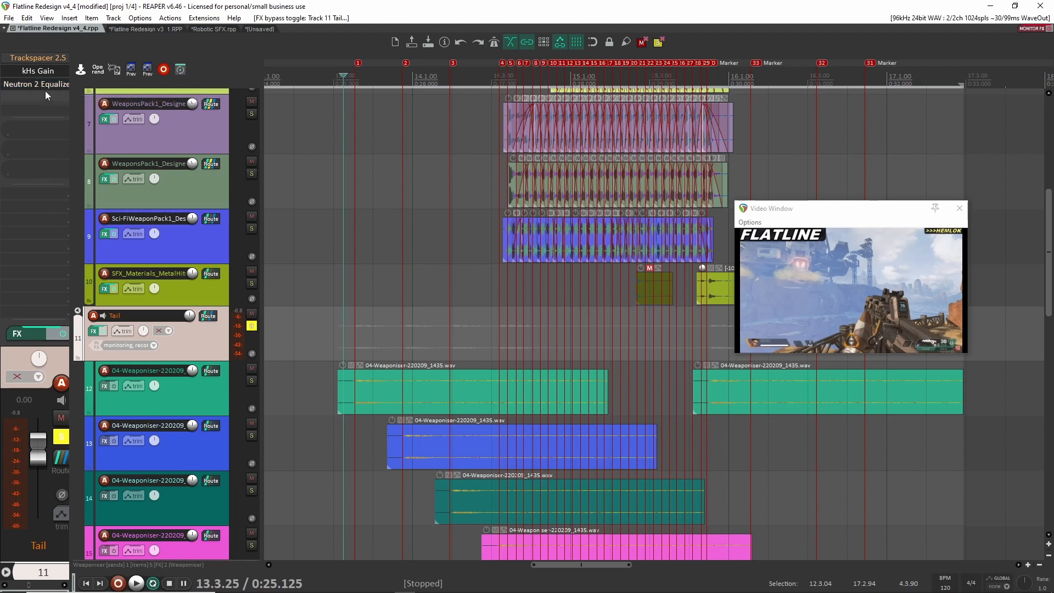
key("space")
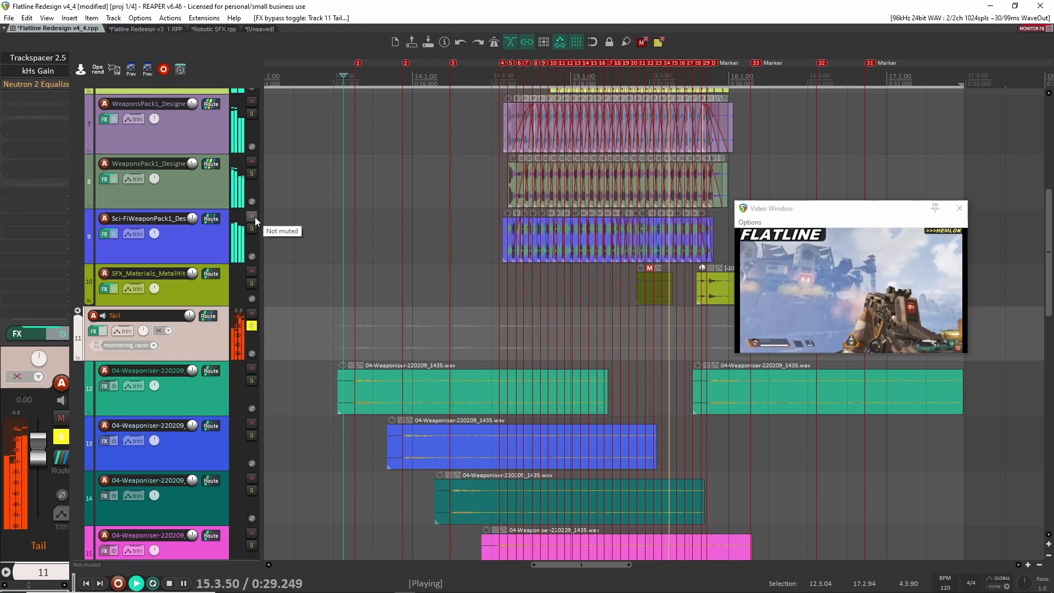
key("space")
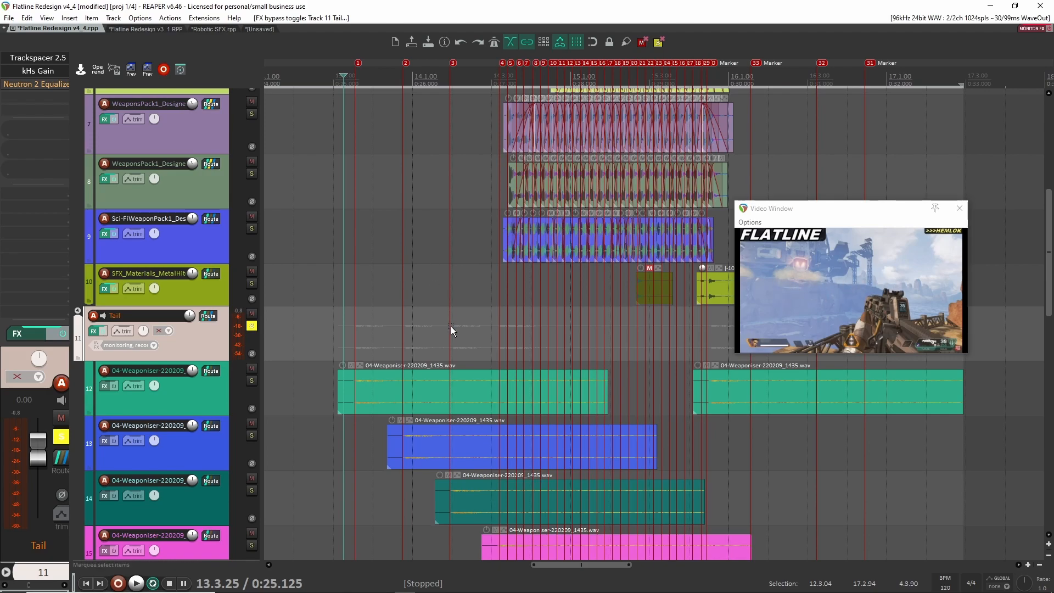
Inspect and close the Neutron 2 Equalizer on the Tail folder, and play the mix with both tail effects active.
left_click(41, 84)
left_click_drag(725, 144, 690, 135)
left_click(977, 134)
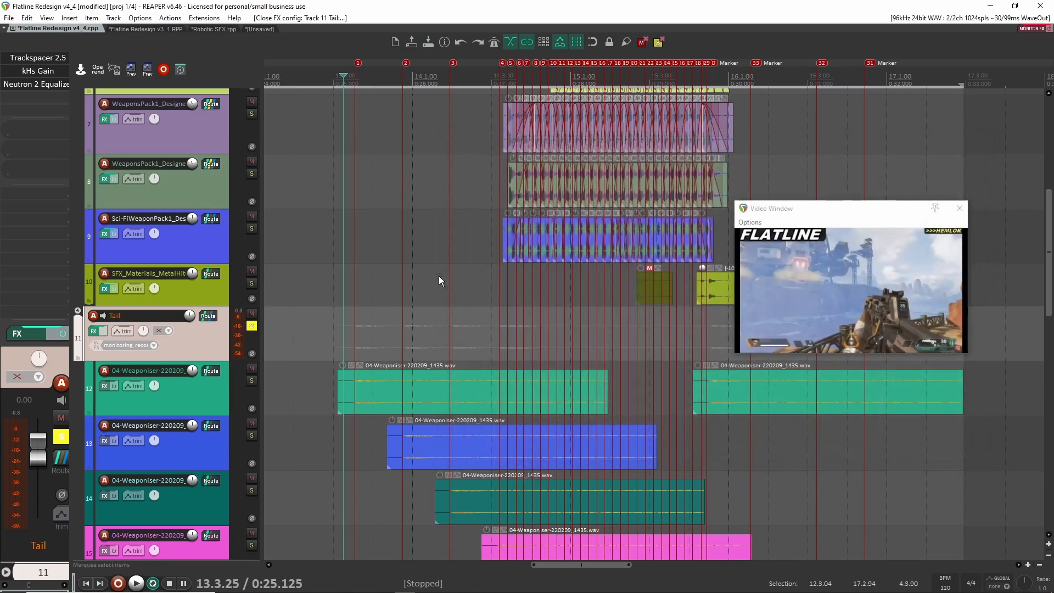
key("space")
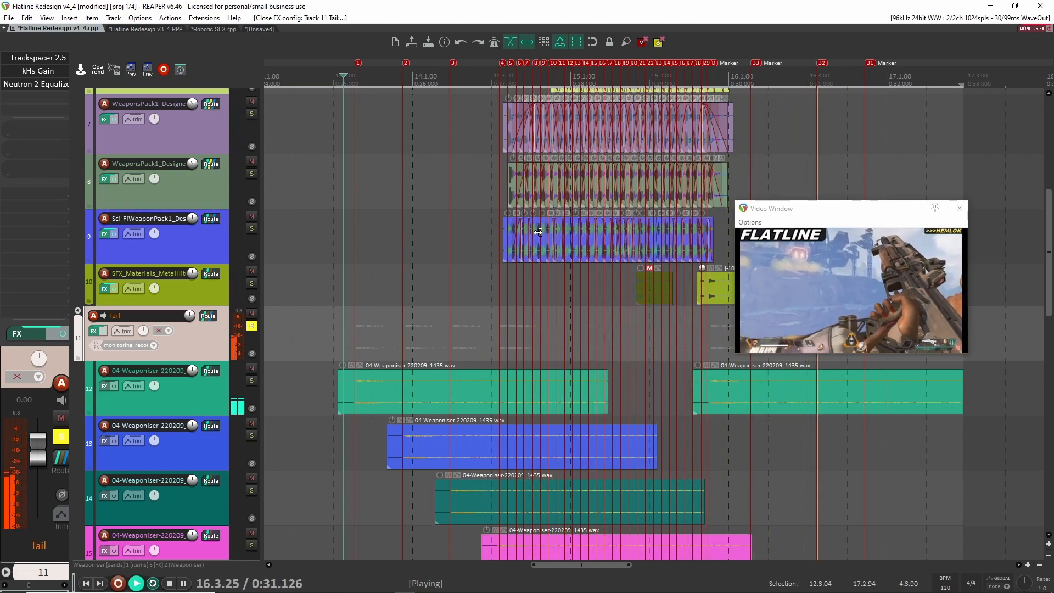
key("space")
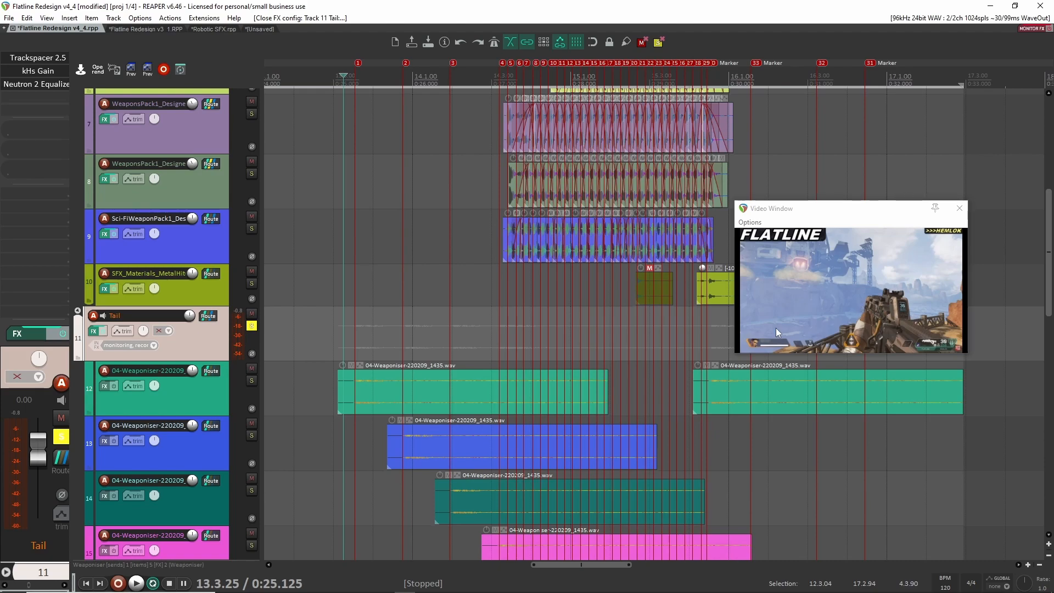
Unsolo the Tail, rapid fire and Weaponiser tracks.
left_click(255, 328)
scroll(258, 327, "up", 4)
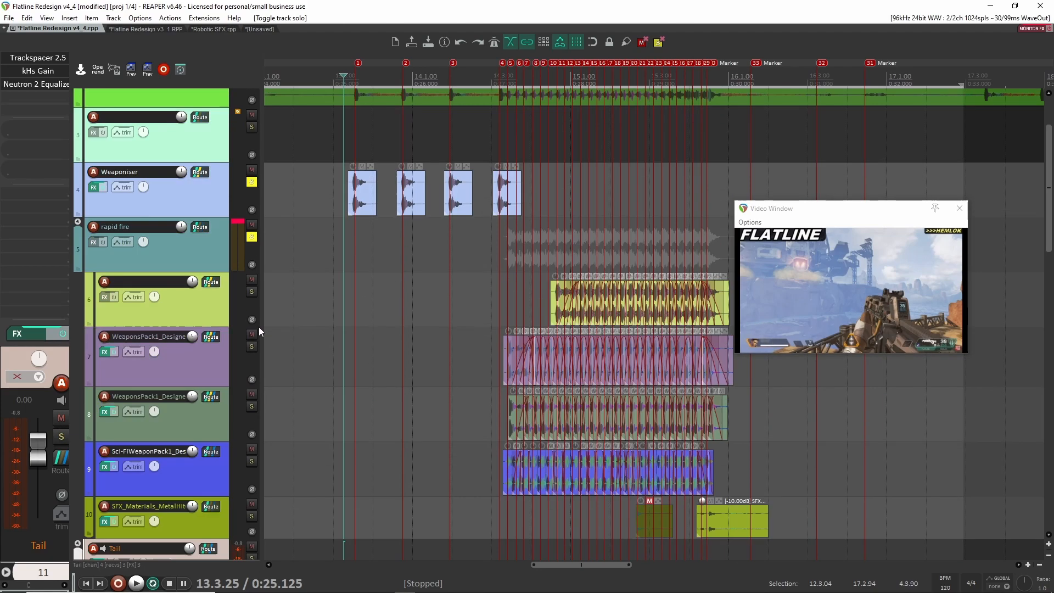
left_click(252, 235)
scroll(417, 330, "down", 8)
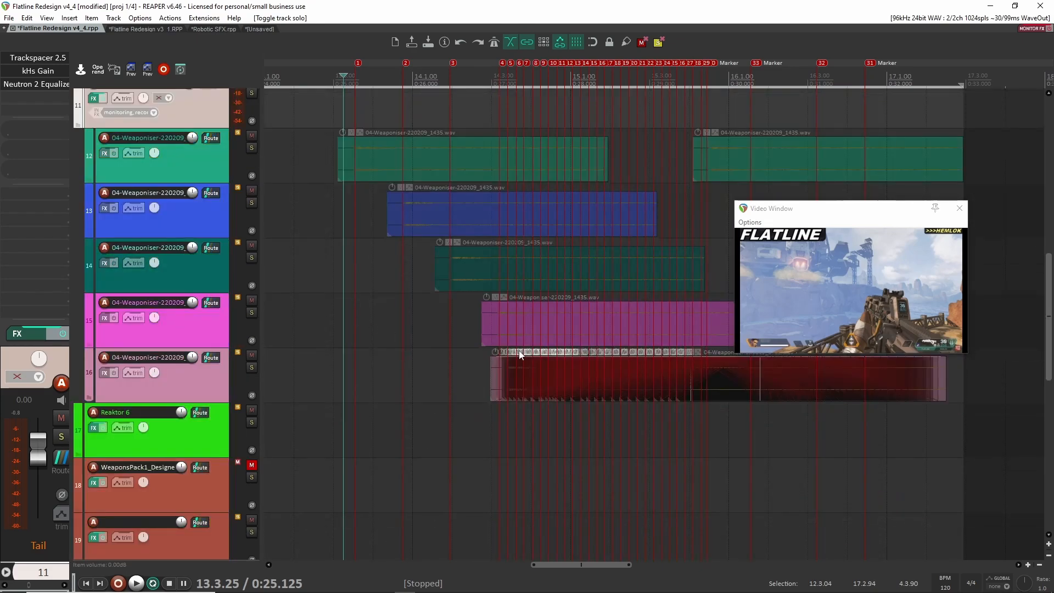
scroll(324, 329, "up", 8)
left_click(251, 272)
Look over the tracks below the tails, from Reaktor 6 to Reload, and the short items on tracks 23 and 24.
scroll(533, 345, "down", 10)
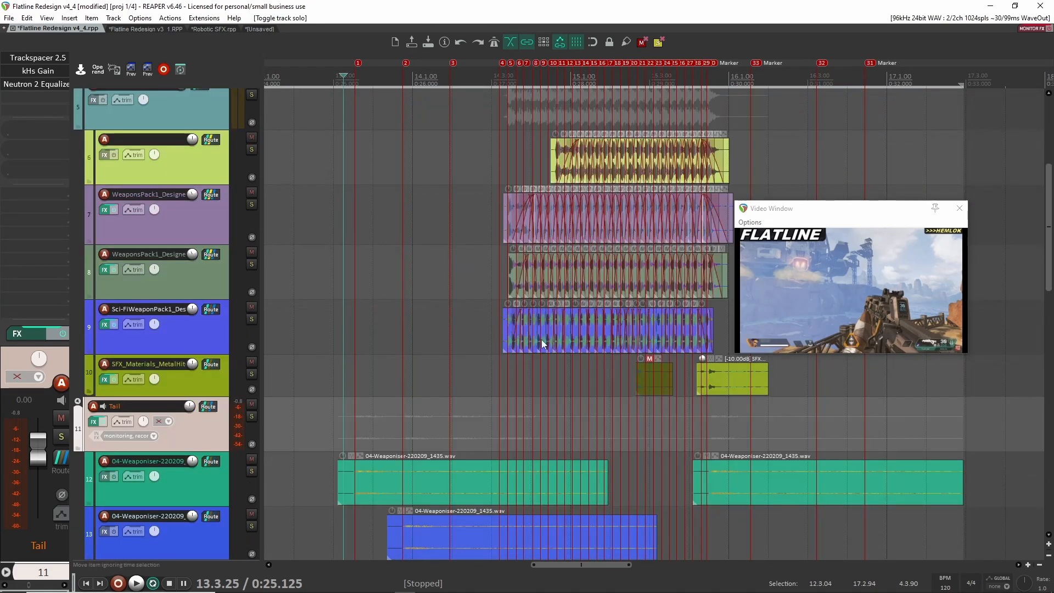
scroll(541, 365, "down", 2)
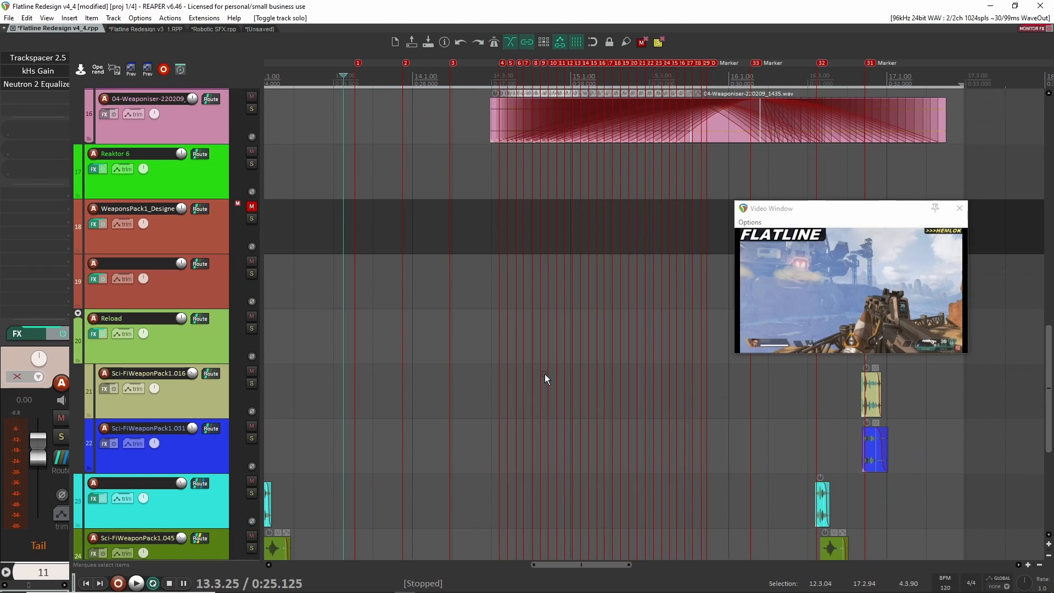
scroll(546, 368, "down", 4)
scroll(555, 381, "up", 7)
scroll(541, 384, "down", 2)
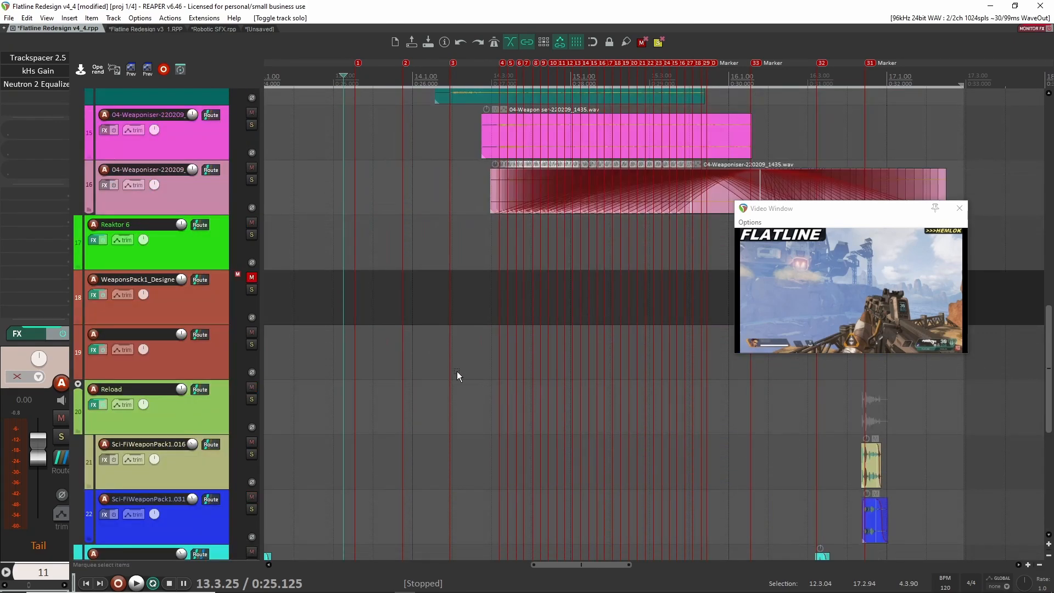
scroll(520, 327, "down", 3)
scroll(512, 348, "up", 3)
scroll(506, 348, "down", 7)
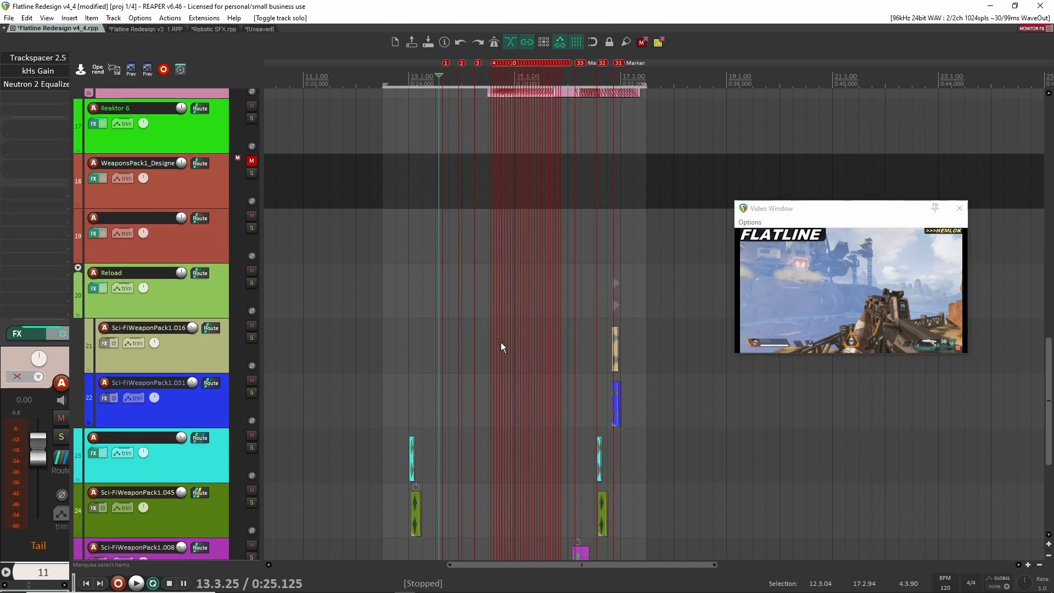
scroll(390, 344, "up", 3)
scroll(390, 340, "up", 3)
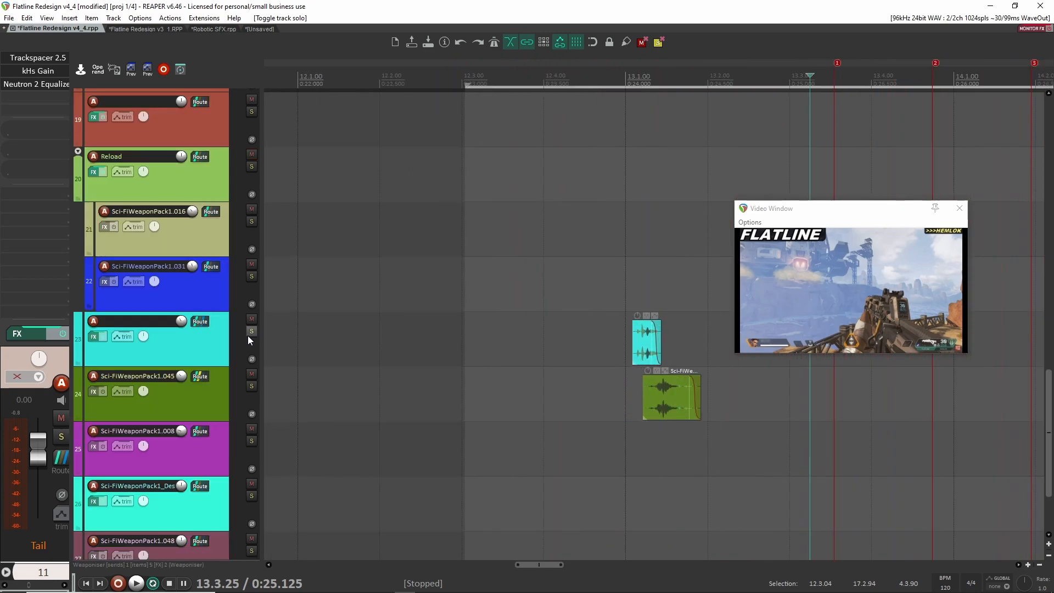
Solo track 23 and play its first item from just before bar 13.
left_click(620, 333)
key("space")
key("space")
left_click(251, 331)
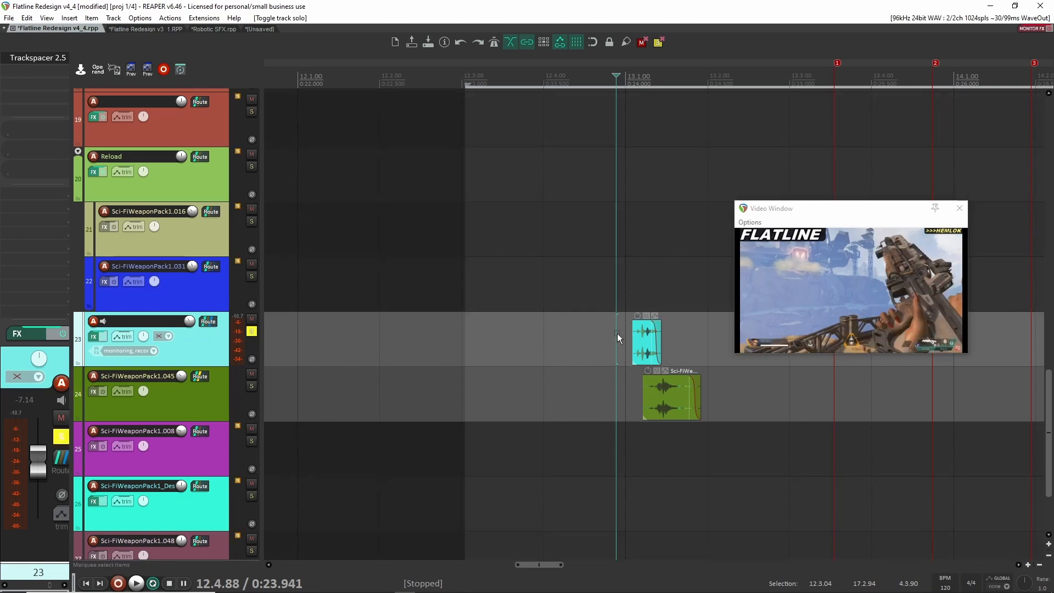
key("space")
Solo track 24 in place of track 23 and play its first item.
left_click(251, 386)
left_click(252, 332)
key("space")
key("space")
key("space")
Solo track 23 together with track 24 and play their first items as one layered sound.
left_click_drag(690, 407, 557, 407)
left_click(251, 332)
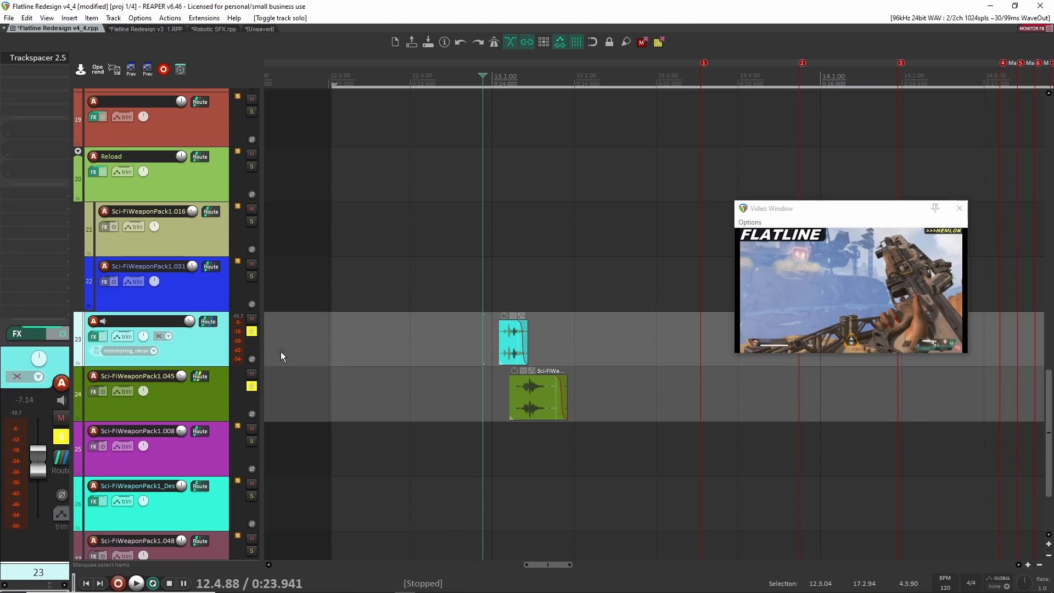
left_click(251, 331)
left_click(251, 331)
key("space")
key("space")
Play the second pair of items on tracks 23 and 24 from just before marker 32.
scroll(710, 398, "down", 4)
left_click_drag(831, 401, 332, 371)
left_click(629, 316)
key("space")
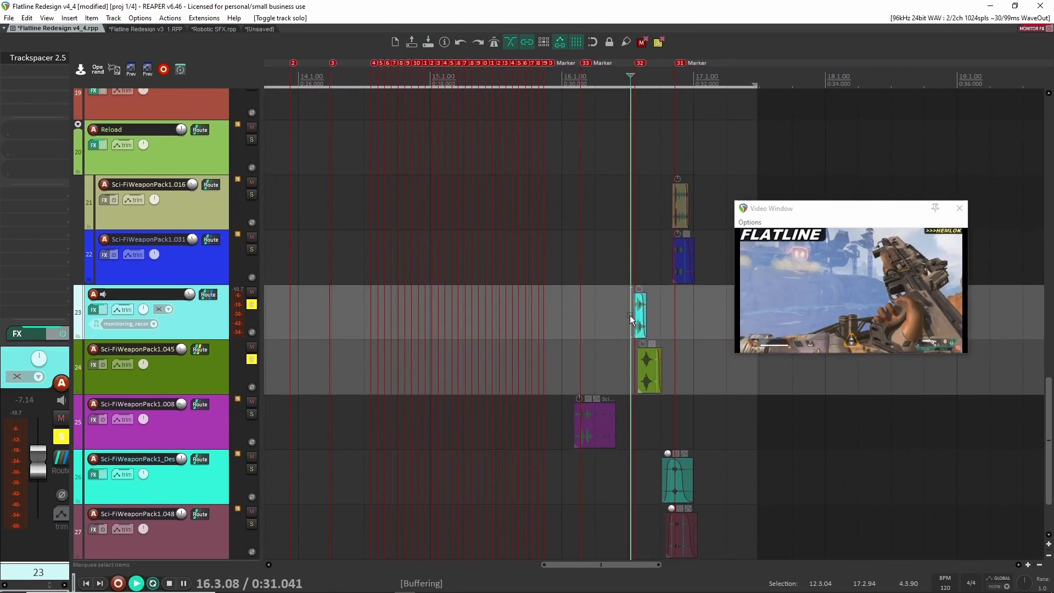
key("space")
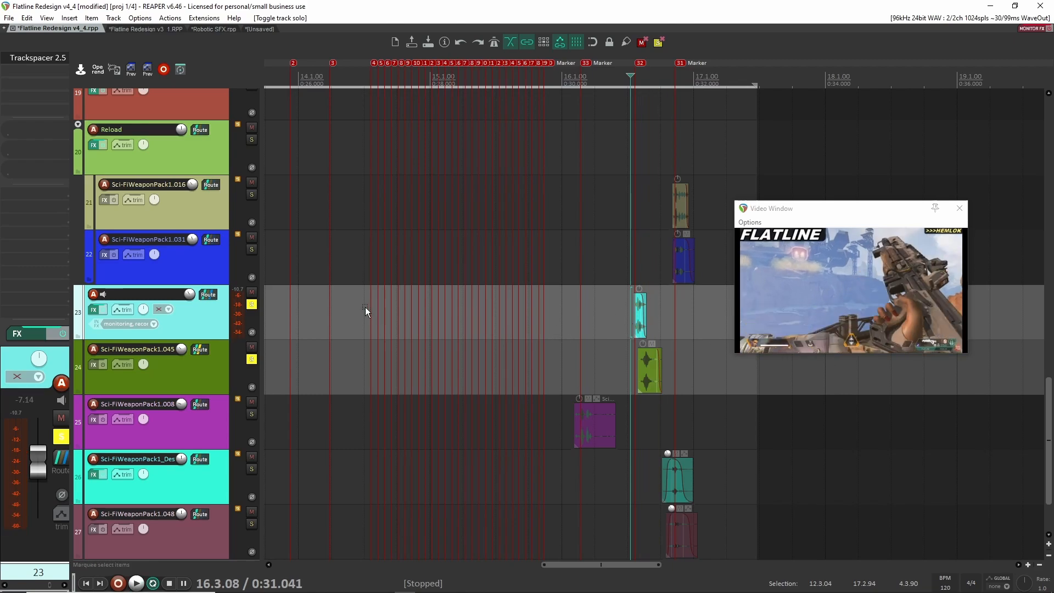
Unsolo tracks 23 and 24 and play the mix from just before the track 25 item.
left_click_drag(367, 307, 540, 318)
left_click(250, 306)
left_click_drag(726, 346, 447, 327)
left_click(425, 342)
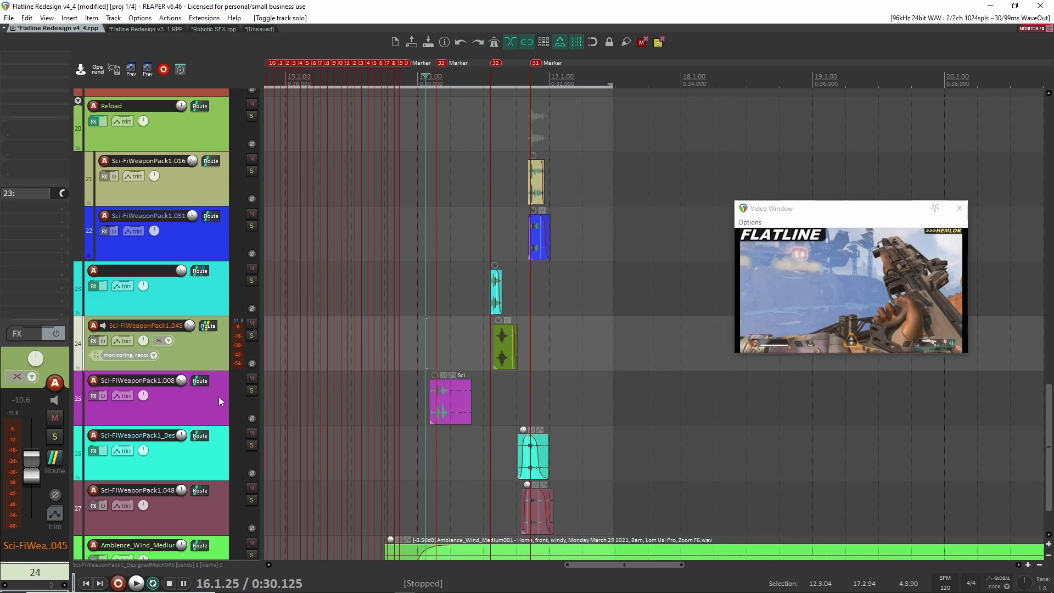
key("space")
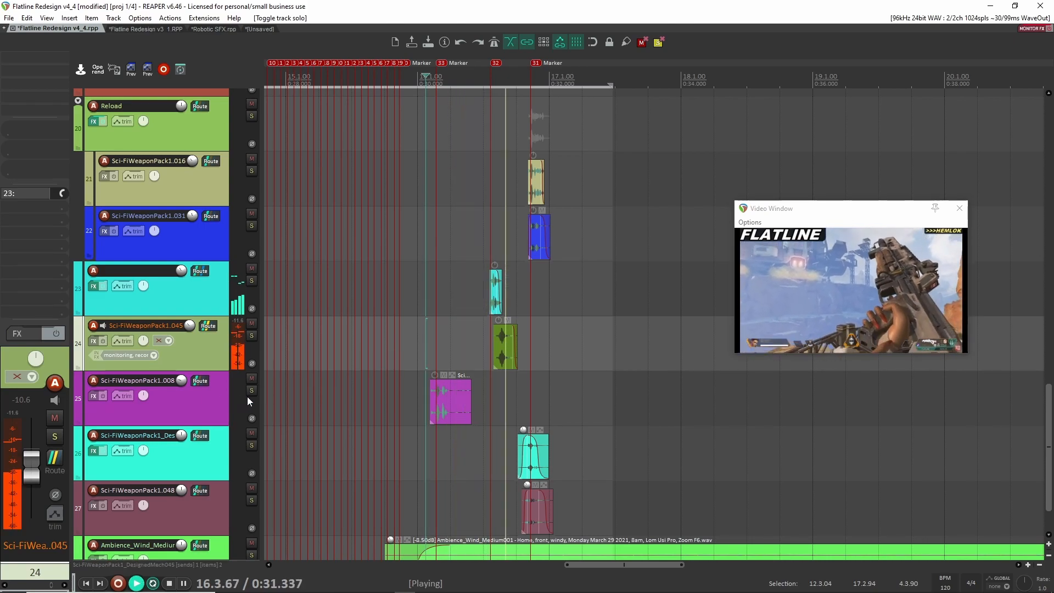
Solo track 25 and play its item from just before its start.
key("space")
left_click(366, 393)
left_click(422, 393)
key("space")
key("space")
left_click(252, 392)
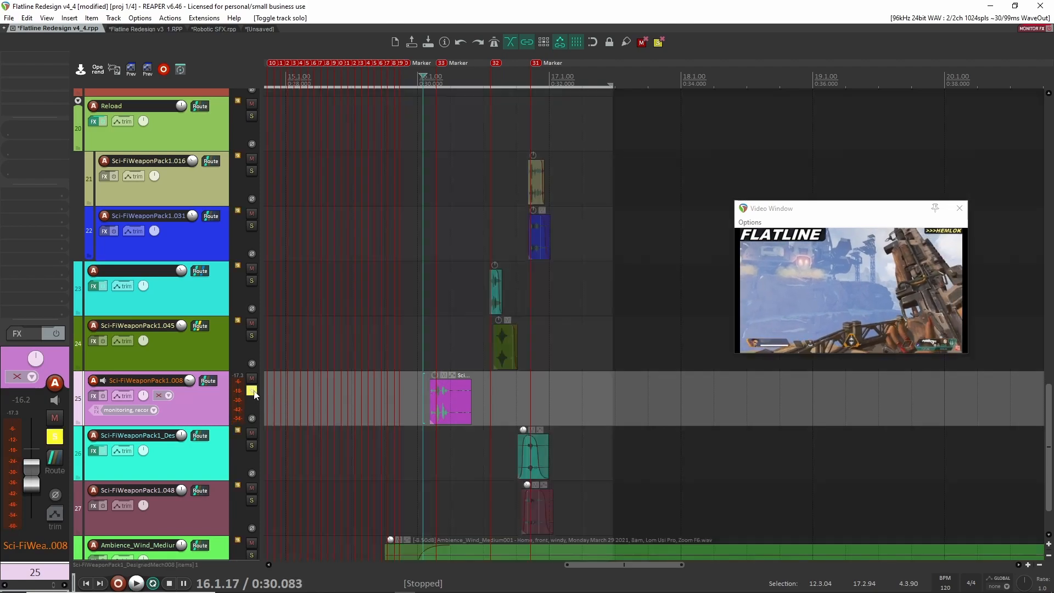
key("space")
key("space")
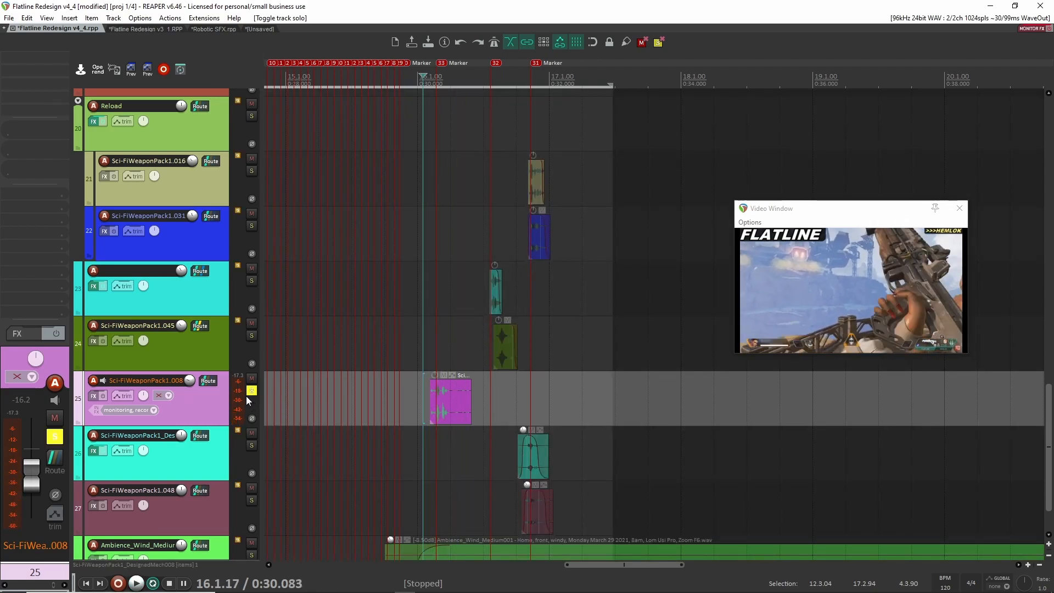
Replay the soloed track 25 item and clear its solo.
key("space")
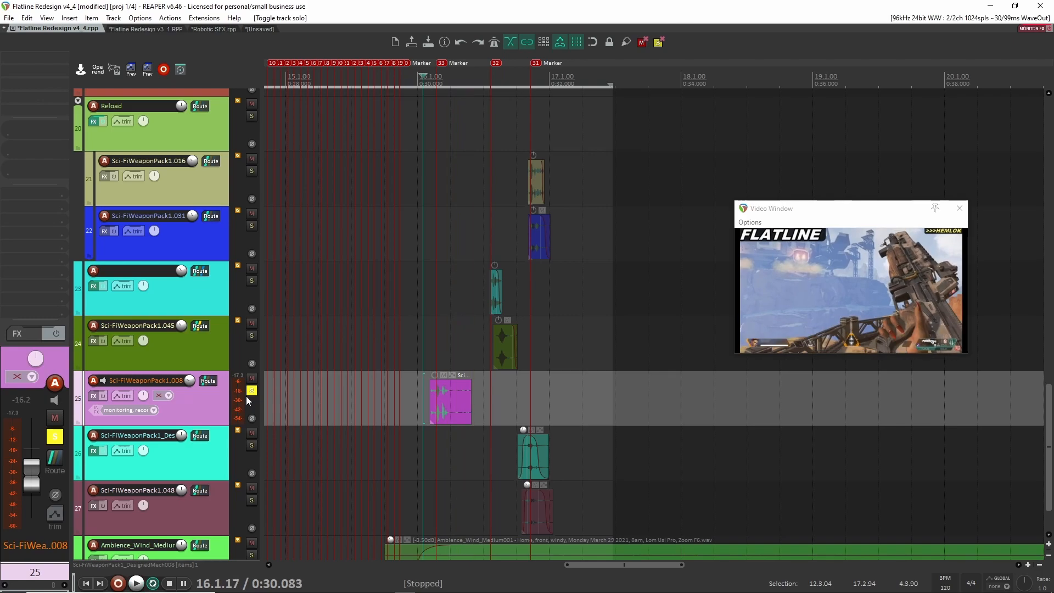
key("space")
key("space")
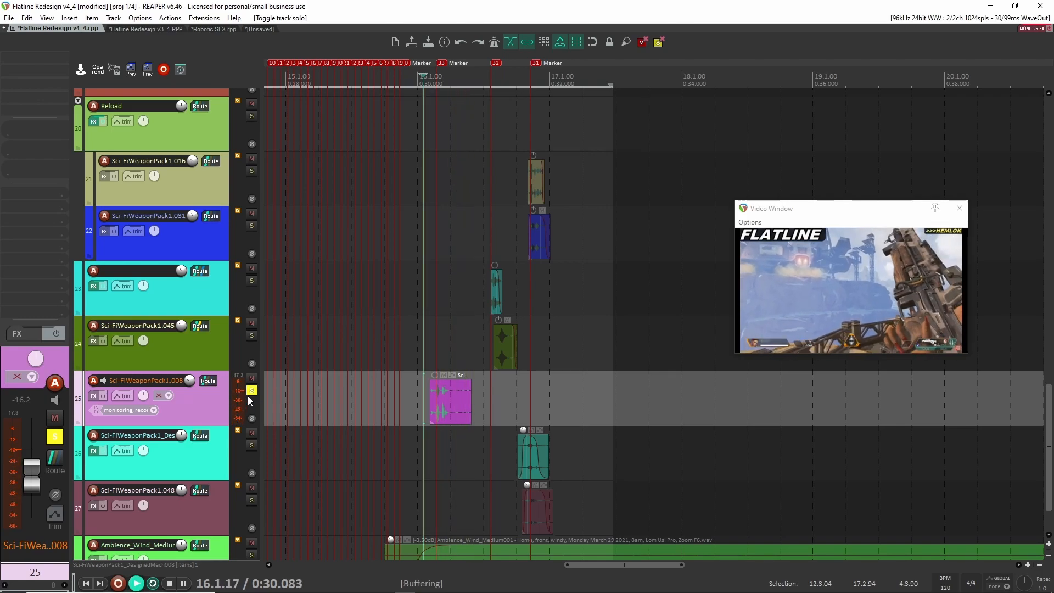
key("space")
left_click(250, 391)
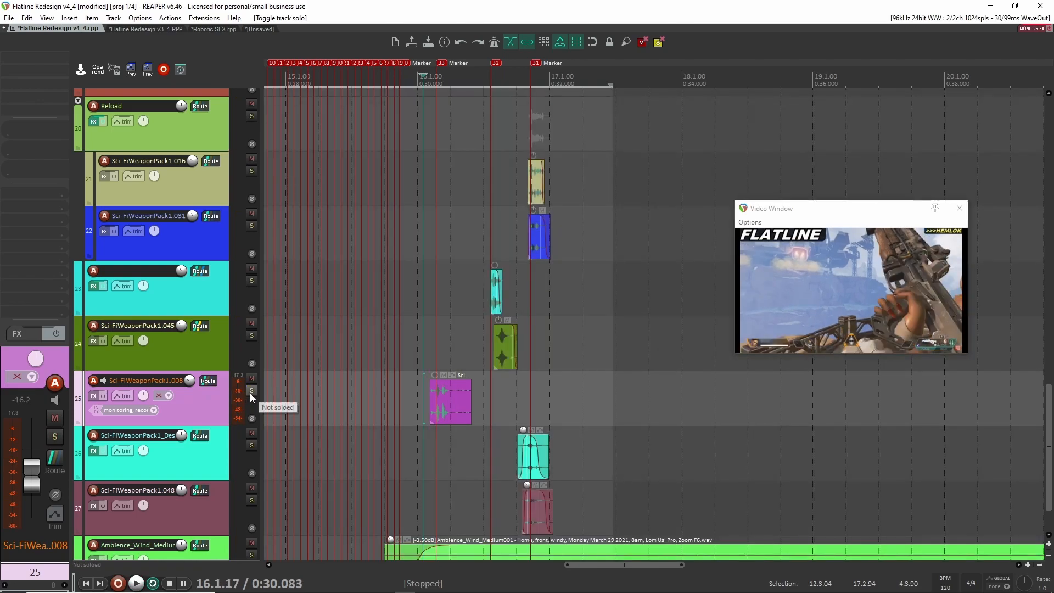
left_click(251, 390)
left_click(252, 390)
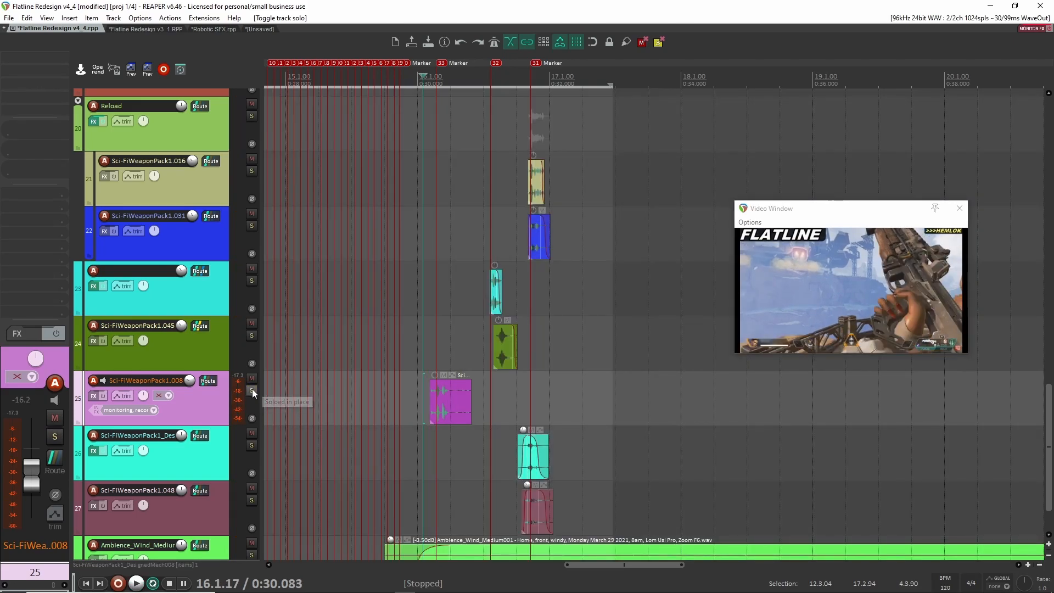
Solo tracks 21, 22, 26 and 27 and play their items together from the start of the track 26 item.
left_click_drag(545, 403, 526, 384)
left_click(498, 349)
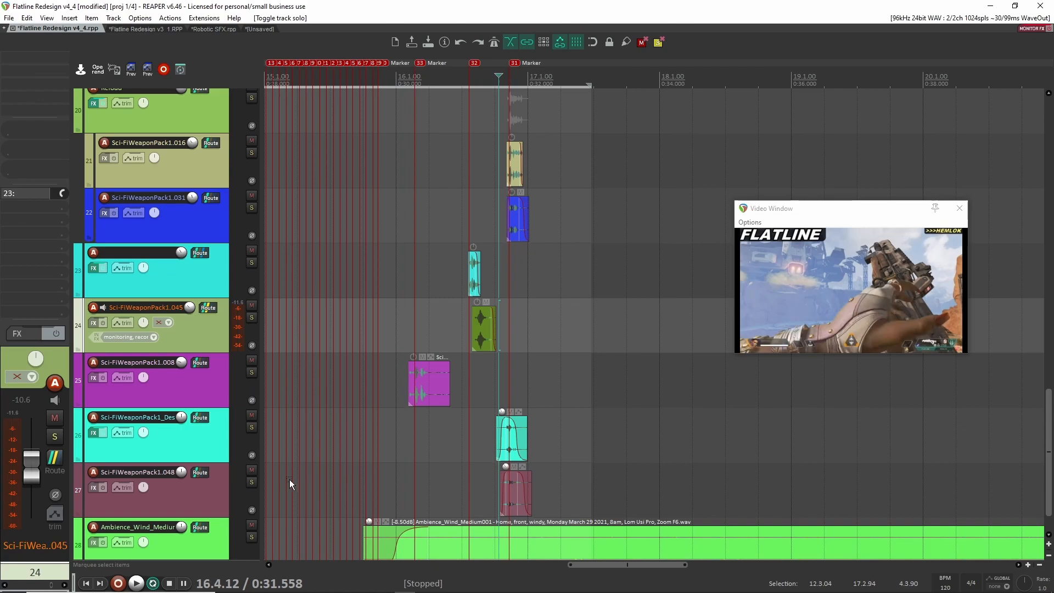
left_click(252, 428)
left_click(251, 482)
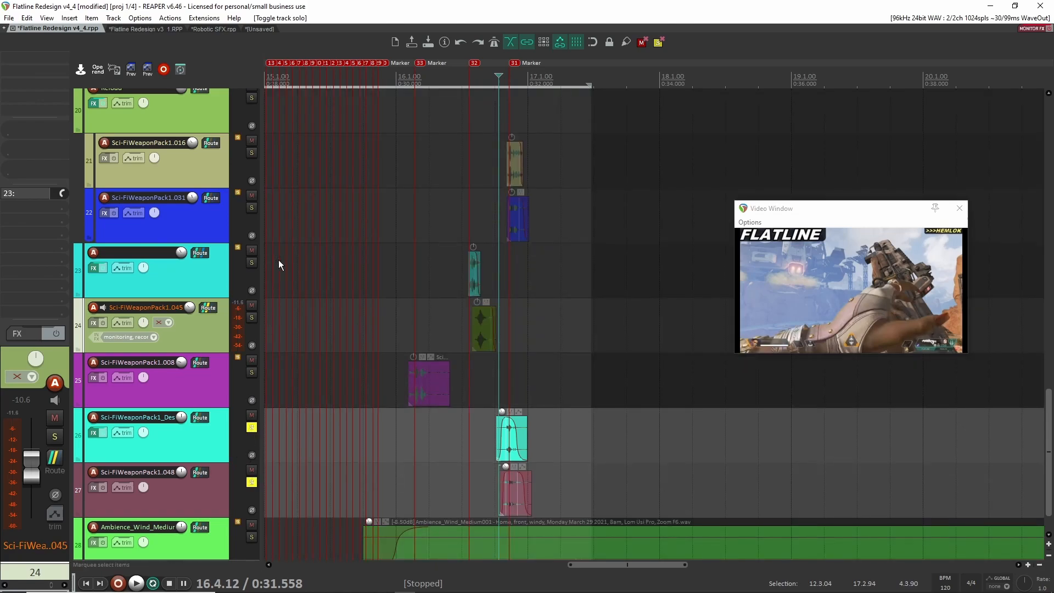
left_click(251, 207)
left_click(251, 153)
key("space")
key("space")
key("space")
key("space")
Leave only track 21 in the Reload group soloed and play its item.
left_click(252, 154)
left_click(252, 208)
left_click(251, 427)
left_click(252, 482)
left_click(252, 152)
scroll(393, 239, "up", 2)
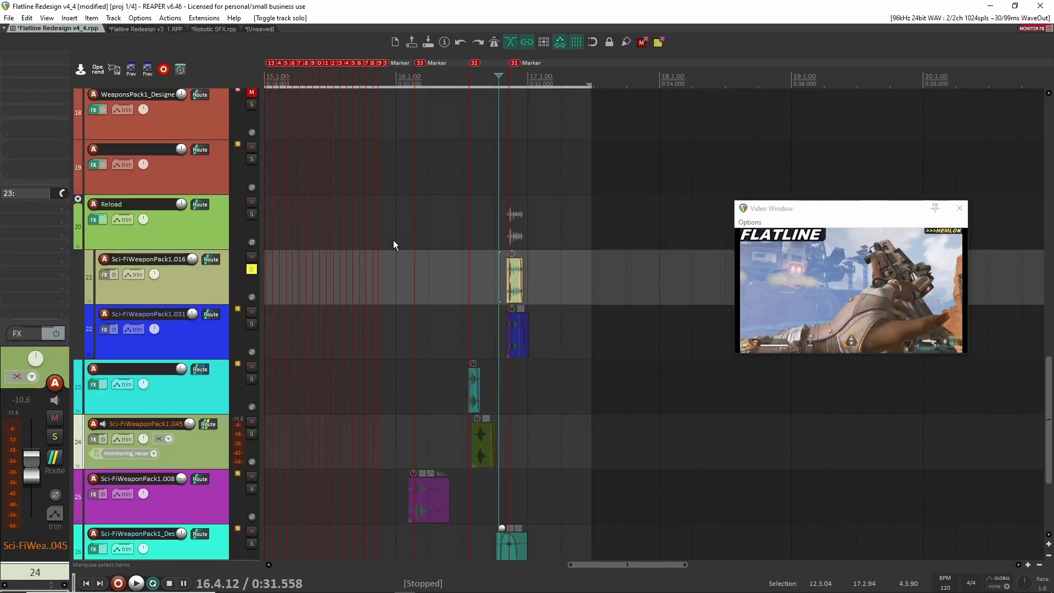
left_click(213, 273)
key("space")
key("space")
key("space")
key("space")
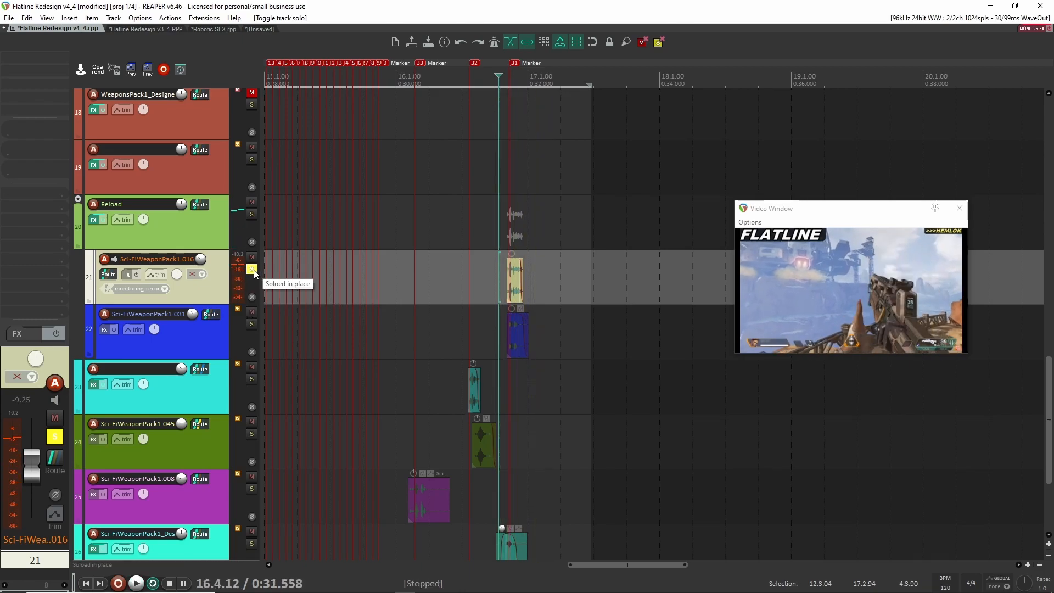
Solo track 22 in place of track 21 and play its item.
left_click(251, 269)
left_click(252, 323)
left_click(209, 335)
key("space")
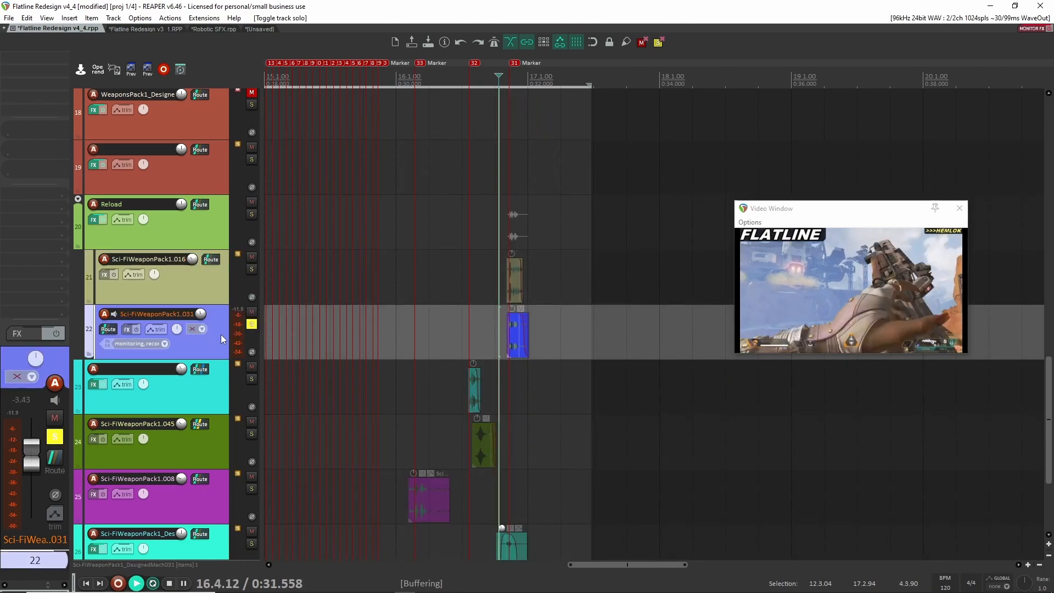
key("space")
Solo track 21 together with track 22 and play their items as one layered reload sound.
left_click(206, 281)
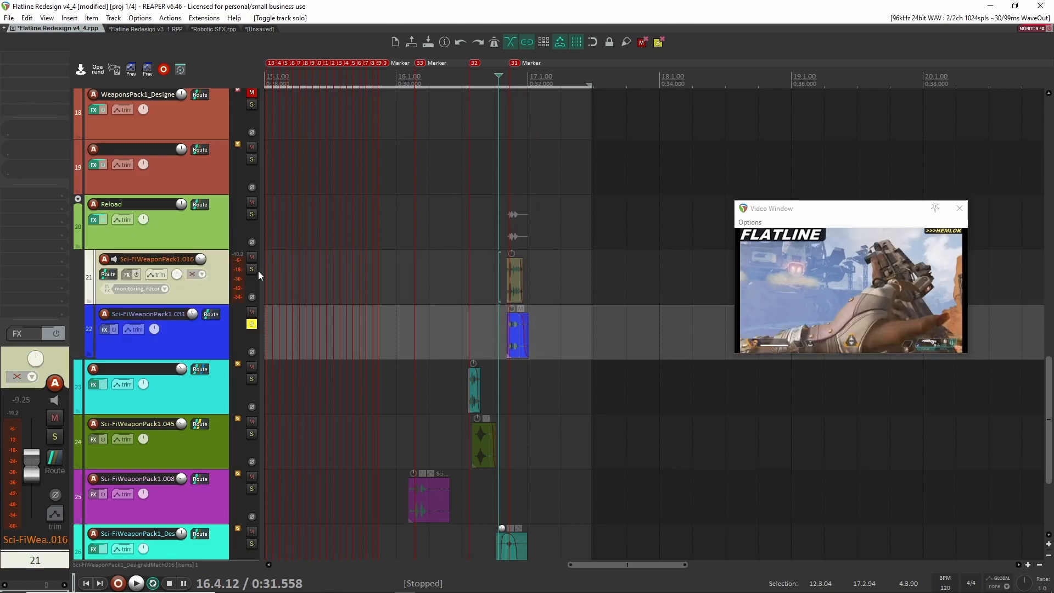
left_click(253, 269)
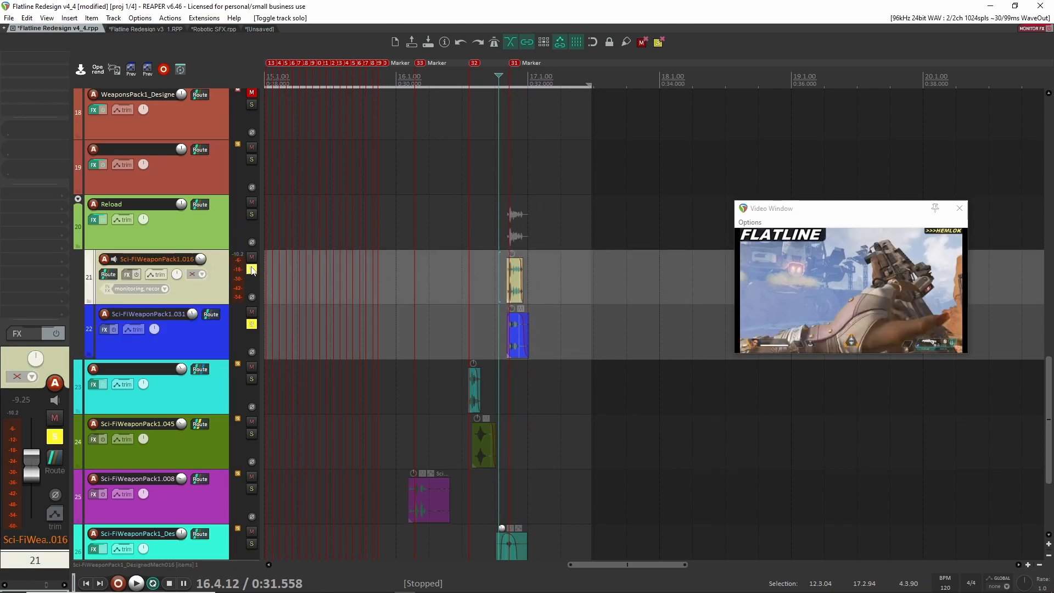
scroll(387, 365, "down", 3)
key("space")
key("space")
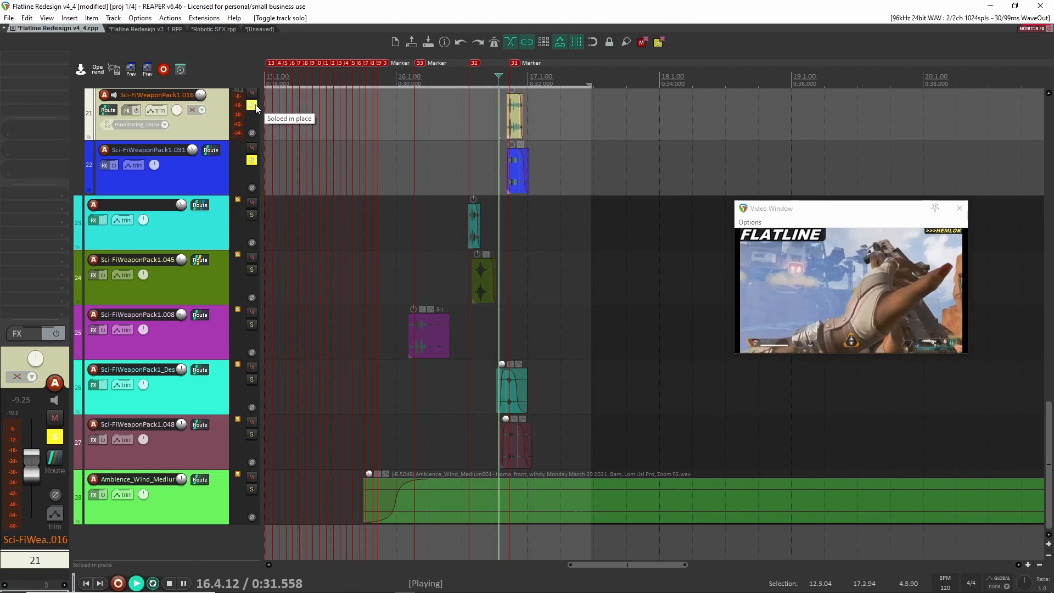
key("space")
Solo track 26 in place of tracks 21 and 22 and play its item.
left_click(252, 105)
left_click(251, 159)
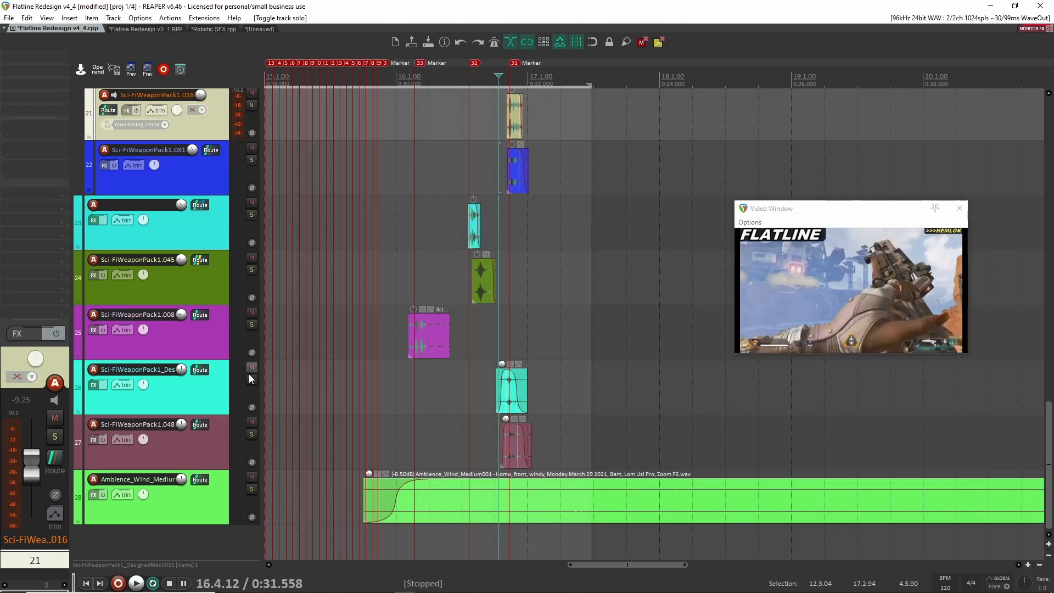
left_click(251, 379)
left_click(220, 389)
key("space")
key("space")
key("space")
Examine the EQ curve in track 26's Neutron 2 Equalizer and close the plug-in window.
left_click(44, 59)
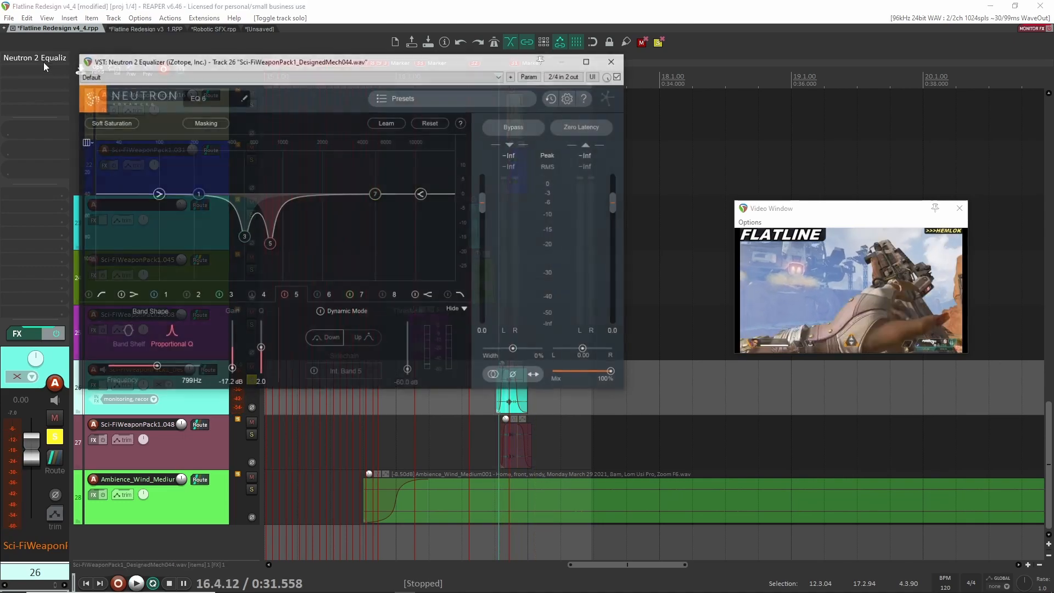
left_click_drag(309, 62, 441, 74)
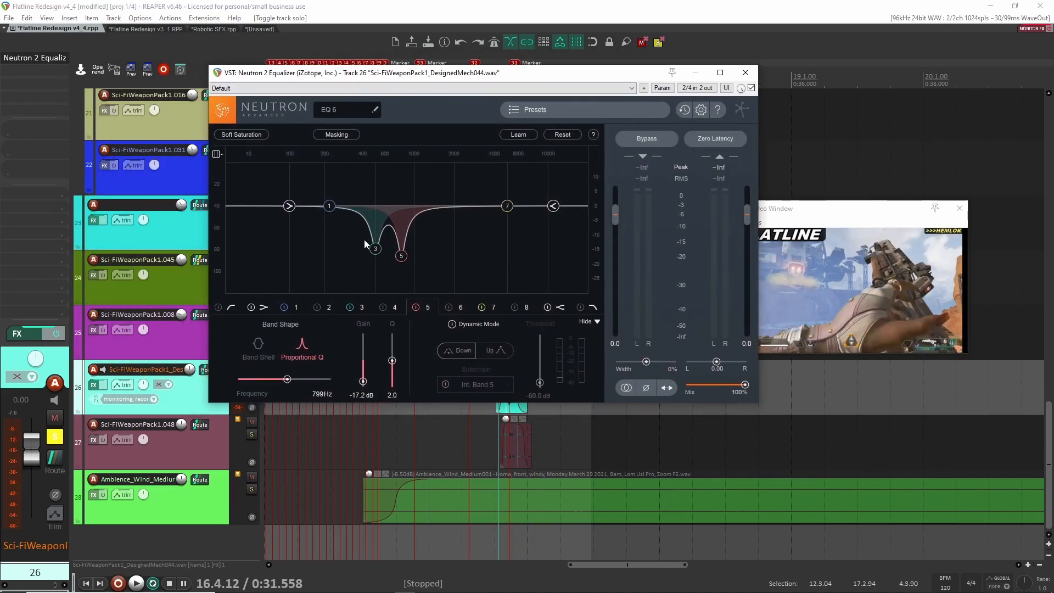
left_click(745, 73)
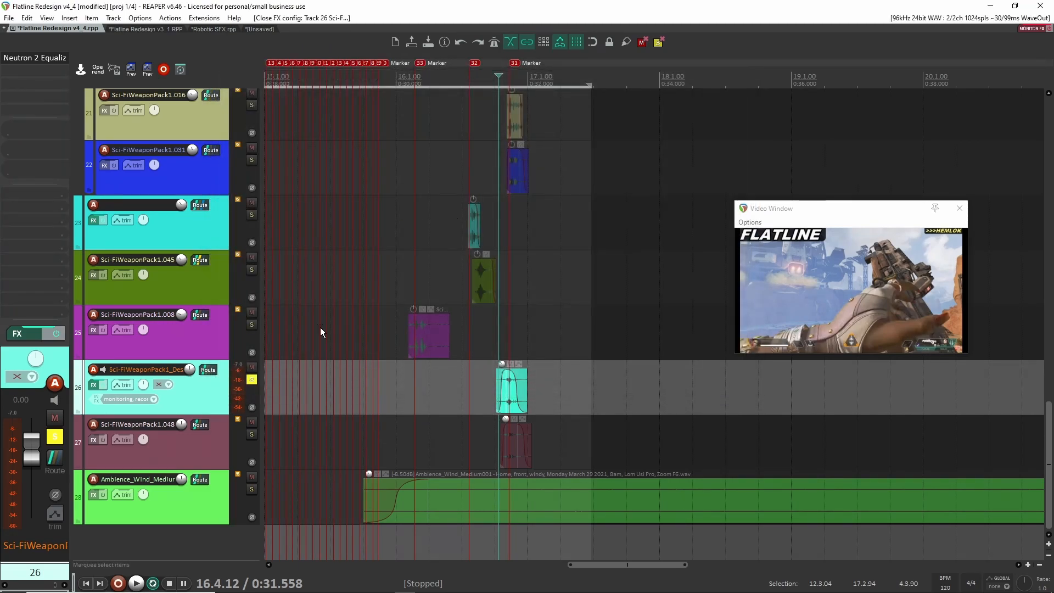
Solo track 27 in place of track 26, play its item, and clear the solo.
left_click(251, 379)
left_click(251, 434)
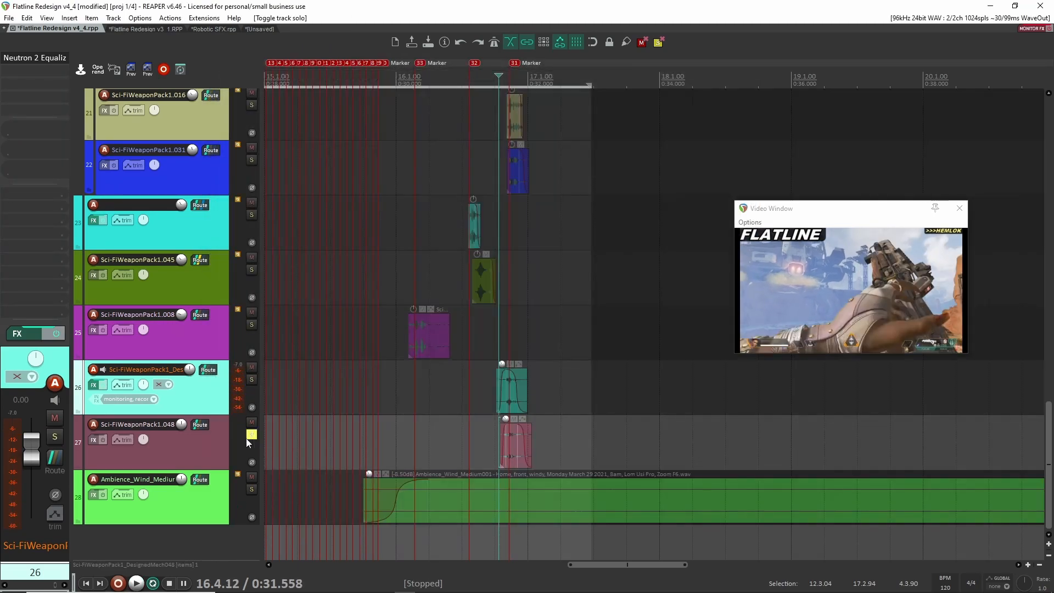
left_click(204, 444)
key("space")
key("space")
key("space")
key("space")
left_click(252, 434)
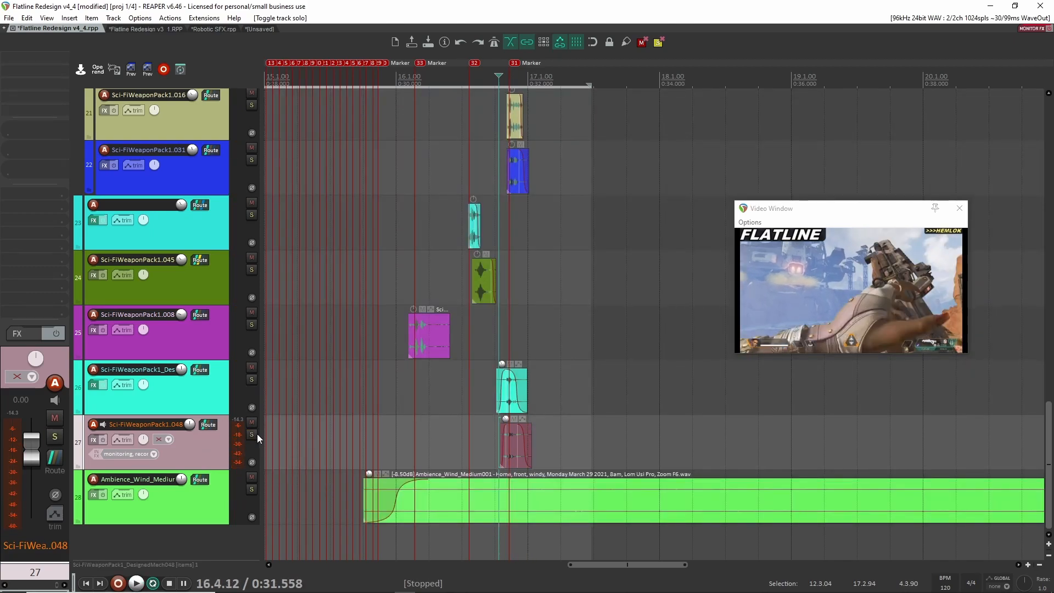
Solo tracks 27, 26, 22 and 21 together again and play the combined reload layers.
left_click(251, 434)
left_click(251, 379)
left_click(252, 159)
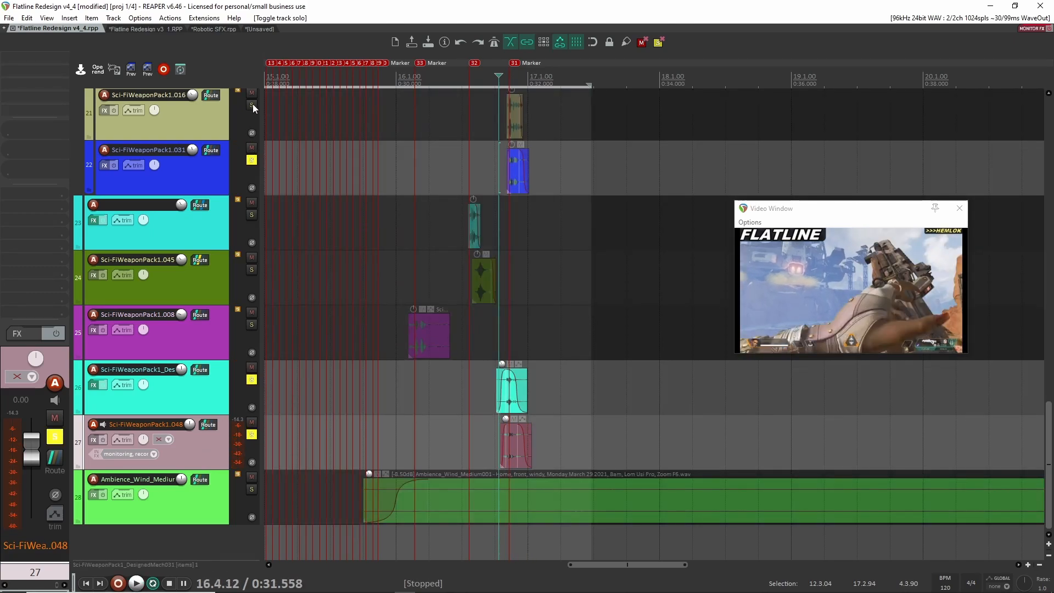
left_click(251, 105)
key("space")
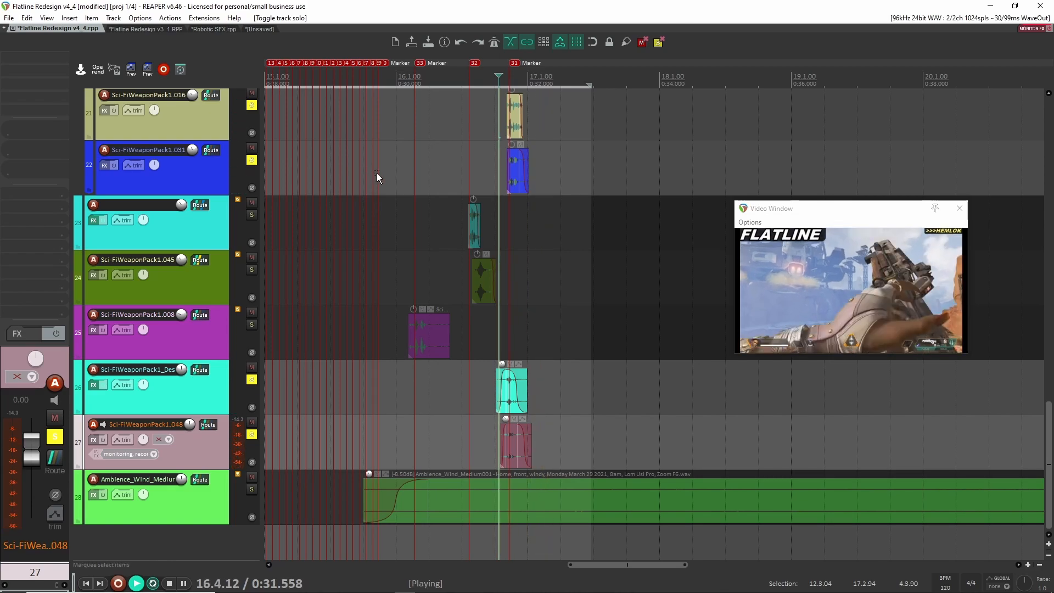
key("space")
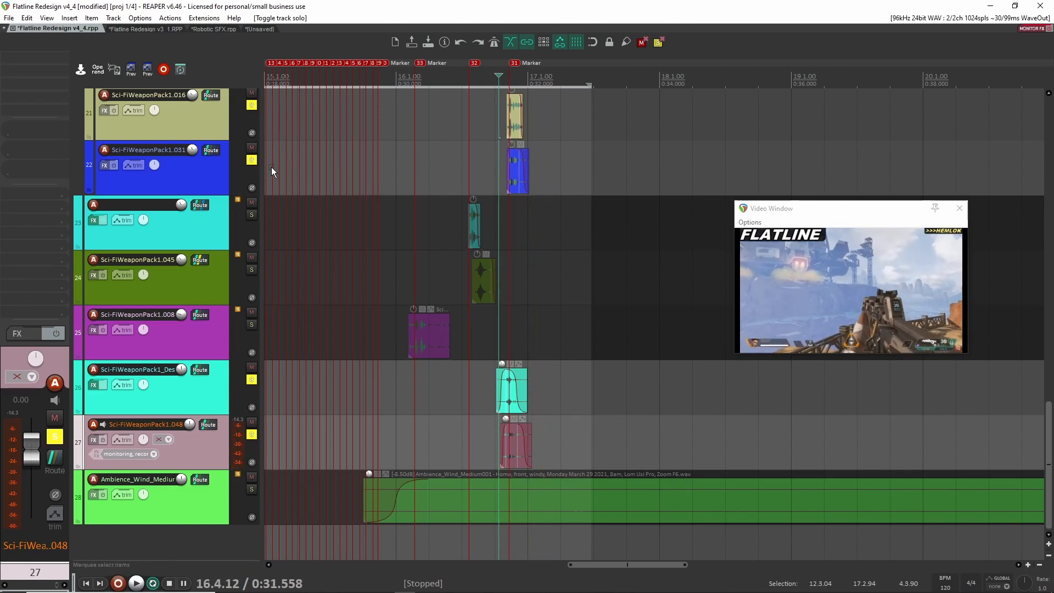
Clear all track solos and play the full mix from the start of the track 26 item.
scroll(554, 97, "up", 5)
left_click(657, 40)
scroll(615, 316, "down", 5)
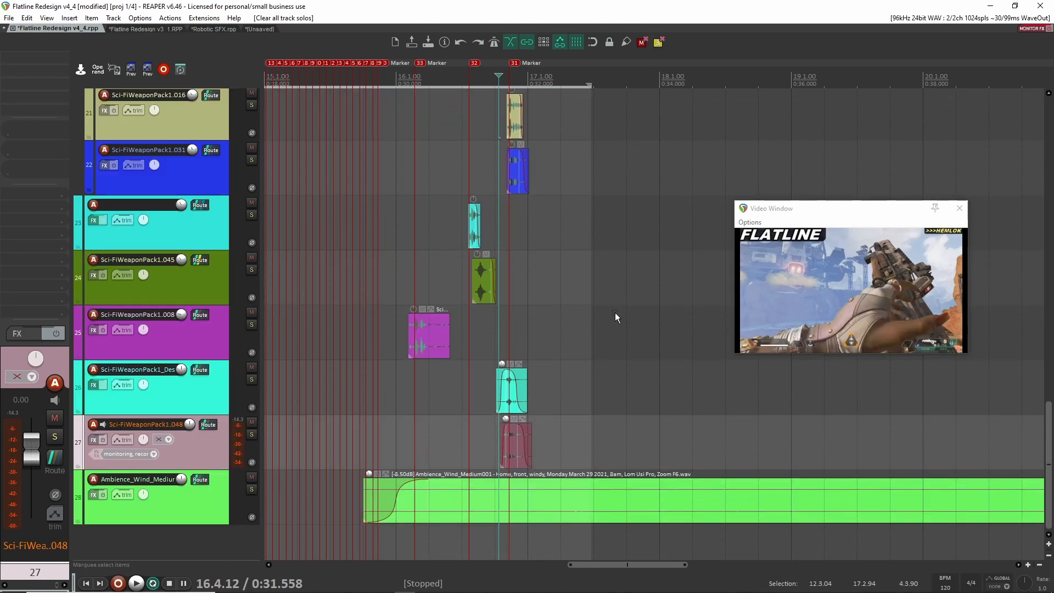
key("space")
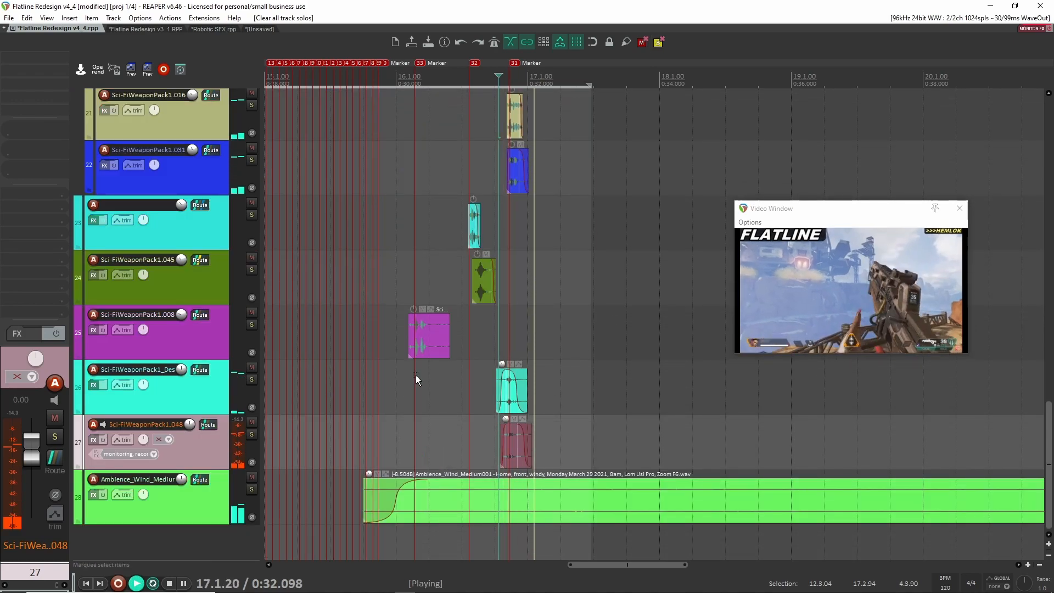
key("space")
Play the full mix from the start of the track 25 item through the reload.
scroll(483, 374, "down", 3)
scroll(484, 375, "down", 1)
left_click(440, 324)
key("space")
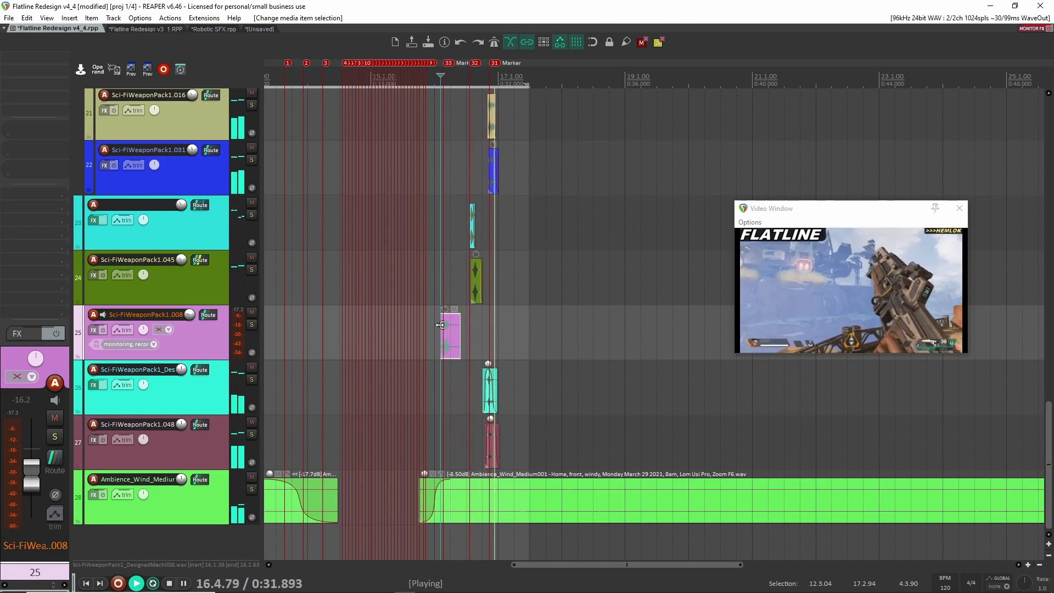
key("space")
Solo the wind ambience on track 28 and play its first item from just before the time selection.
scroll(522, 380, "up", 6)
scroll(522, 379, "up", 12)
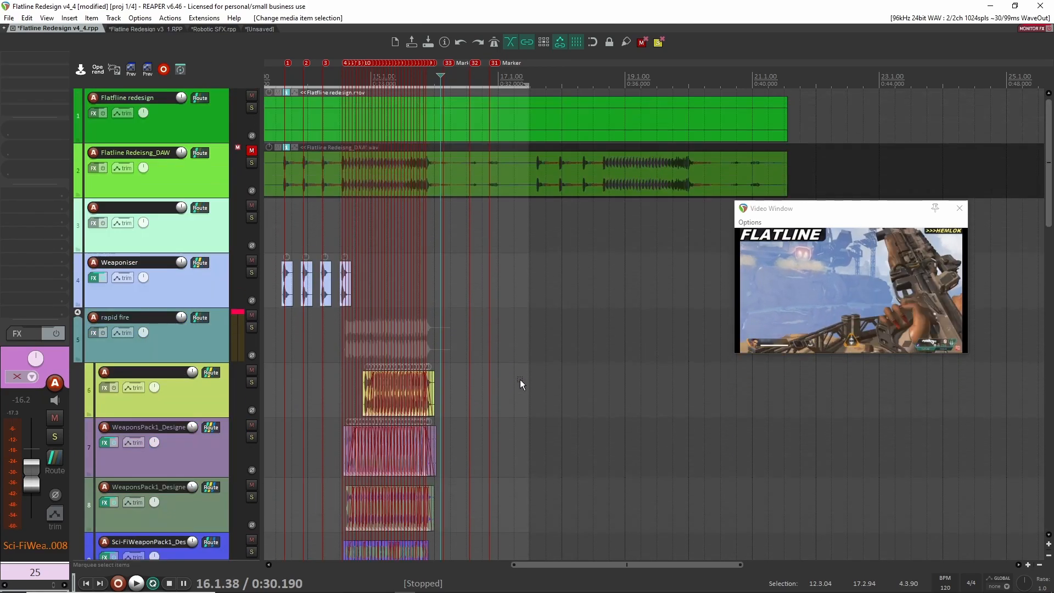
scroll(489, 370, "left", 4)
scroll(611, 377, "down", 15)
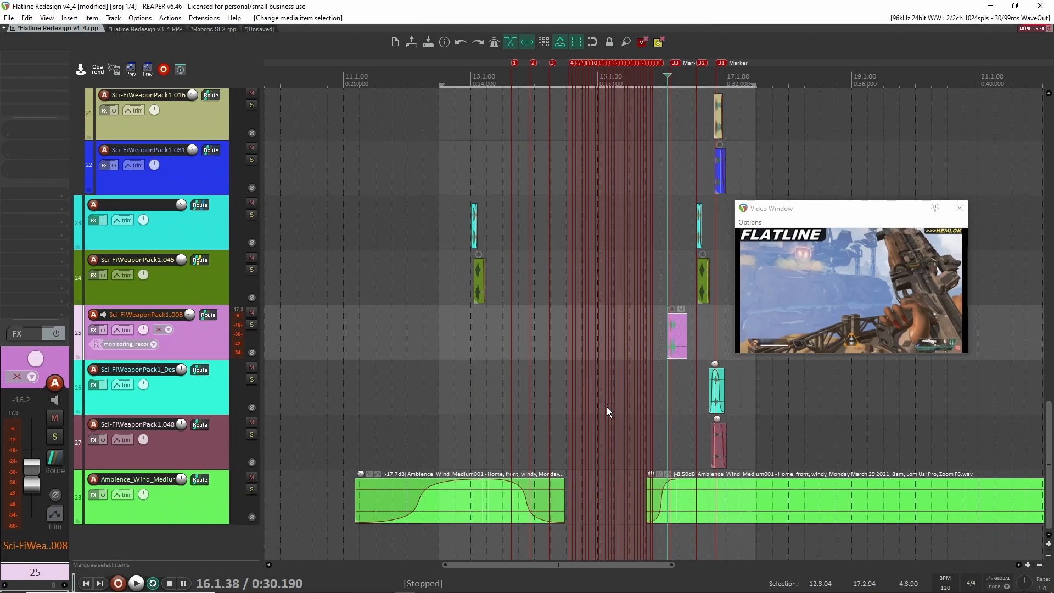
left_click(251, 489)
left_click(430, 439)
left_click(465, 433)
left_click(433, 429)
key("space")
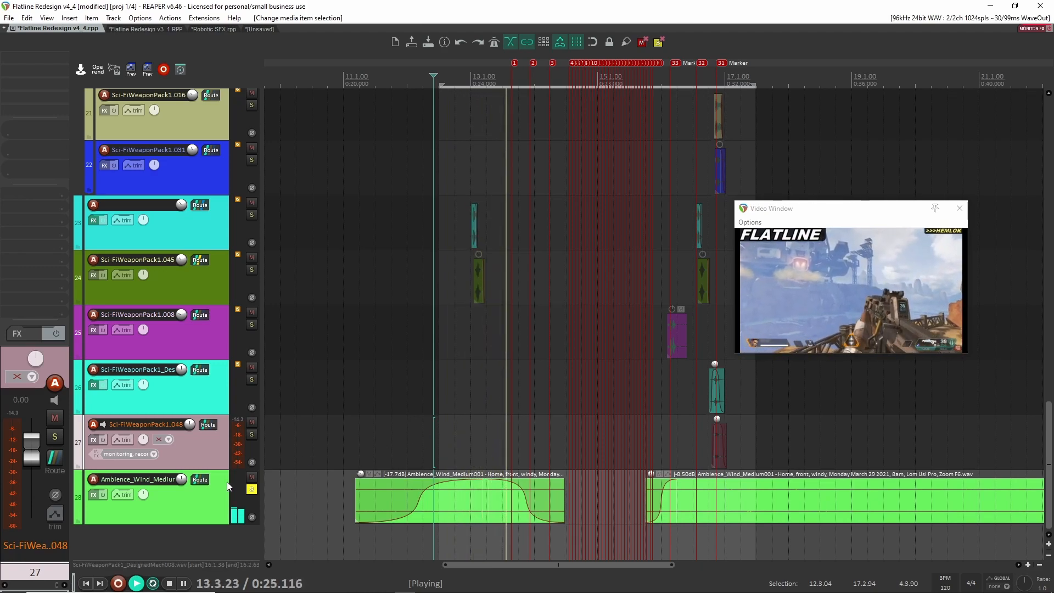
key("space")
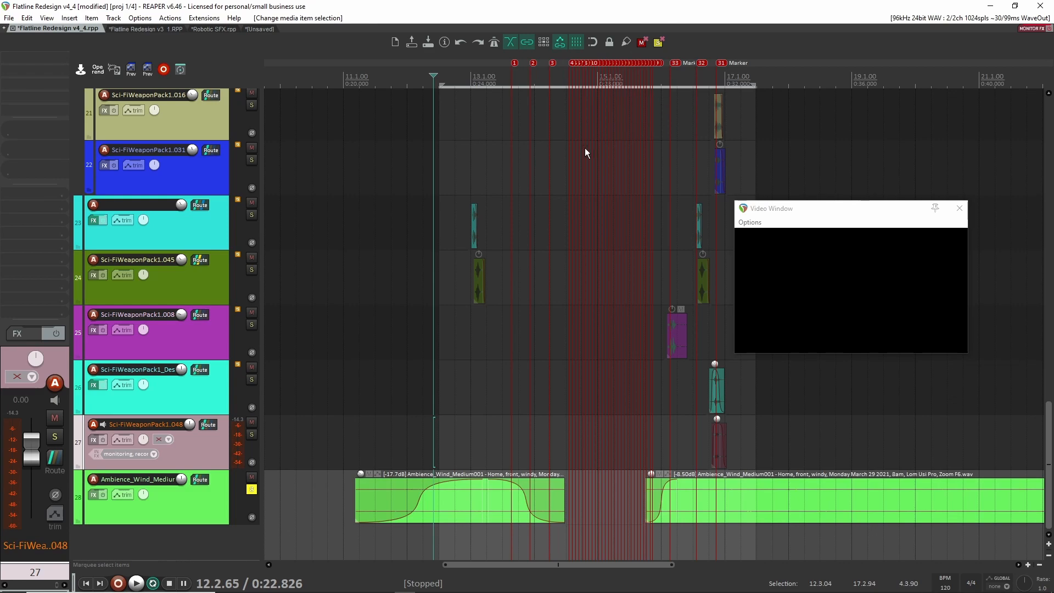
Play the second wind ambience item on track 28 from its fade-in and clear the track's solo.
scroll(735, 478, "right", 3)
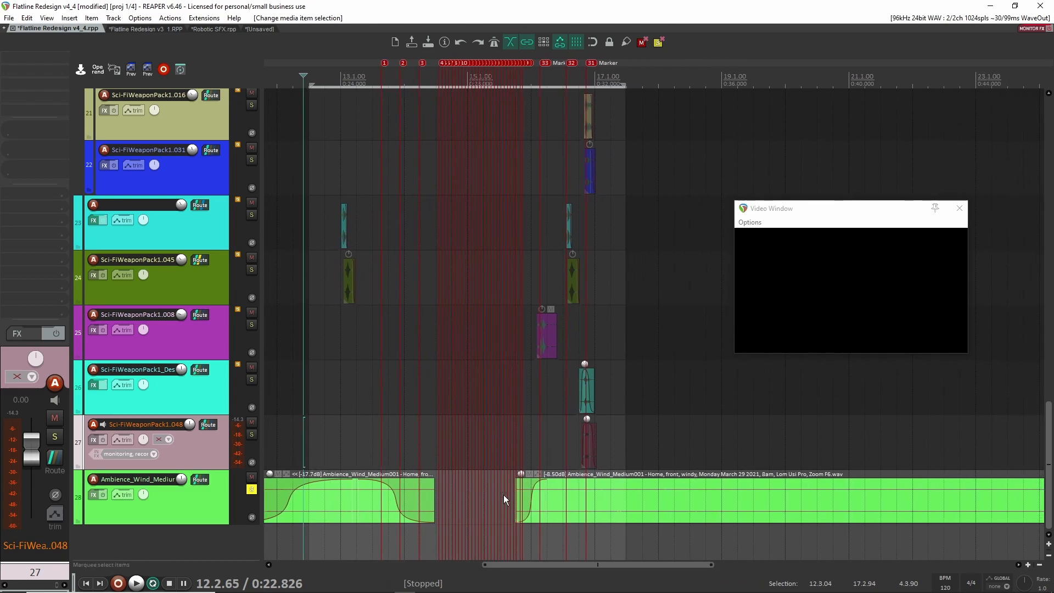
left_click(529, 462)
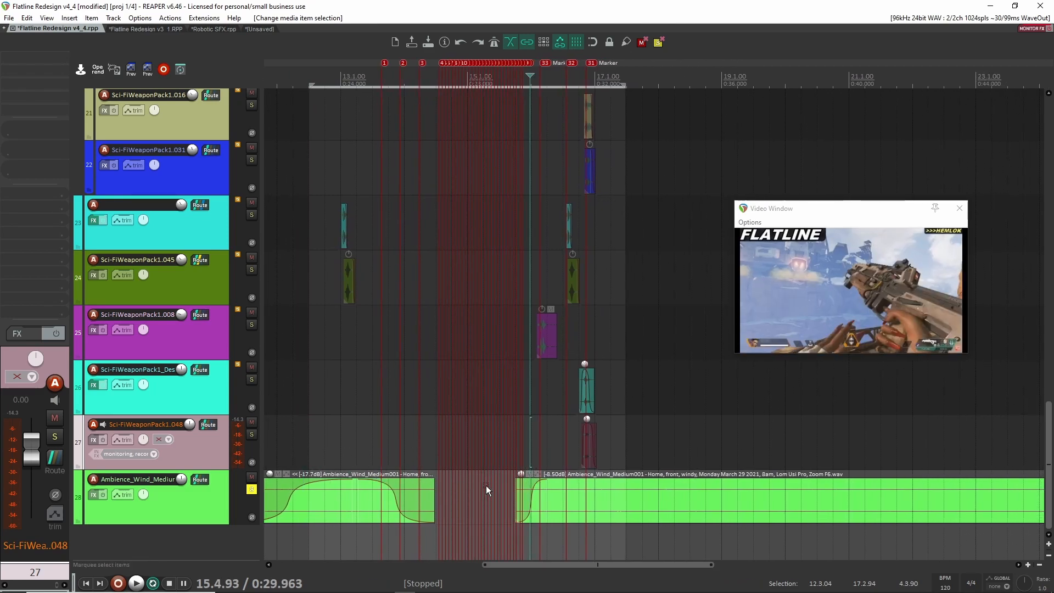
left_click(534, 490)
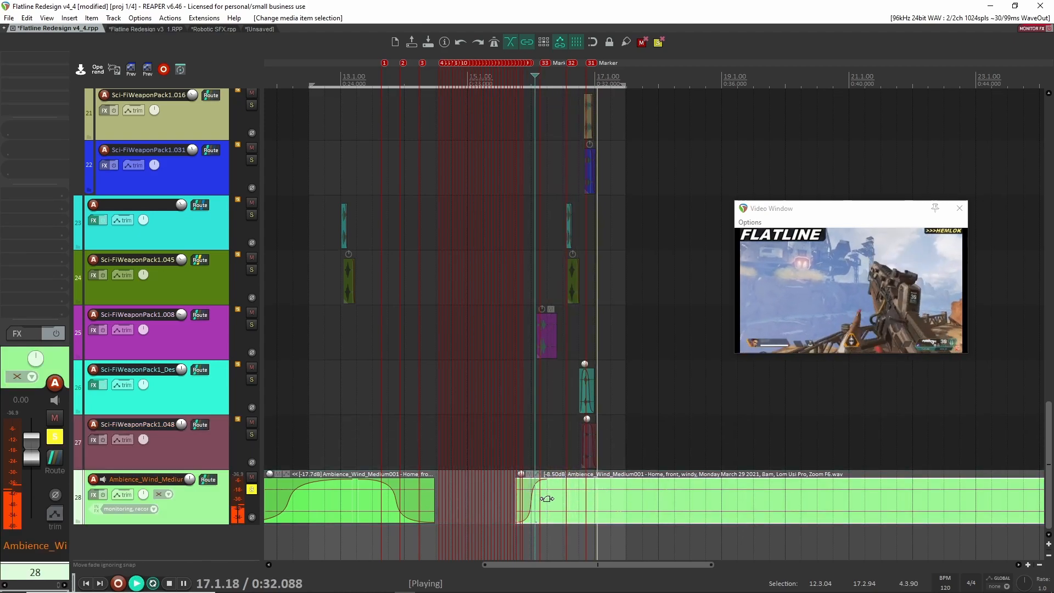
left_click(251, 489)
Solo the original game audio on track 2 and place the edit cursor near the start of its item.
scroll(512, 471, "up", 10)
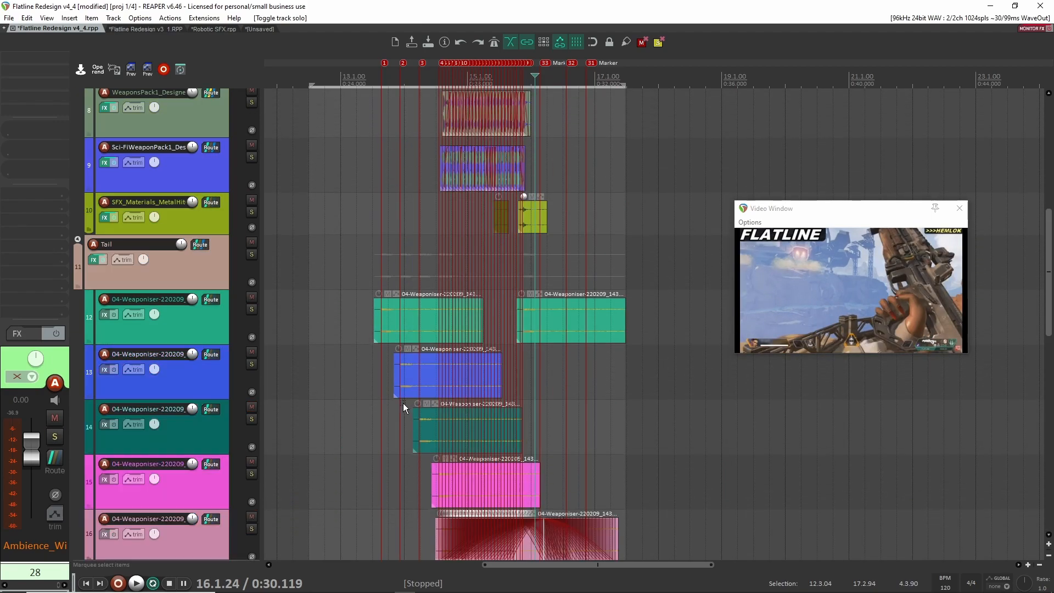
left_click_drag(403, 403, 551, 397)
scroll(515, 370, "up", 7)
scroll(516, 367, "up", 4)
scroll(639, 393, "up", 1)
left_click_drag(655, 393, 487, 383)
scroll(496, 376, "down", 2)
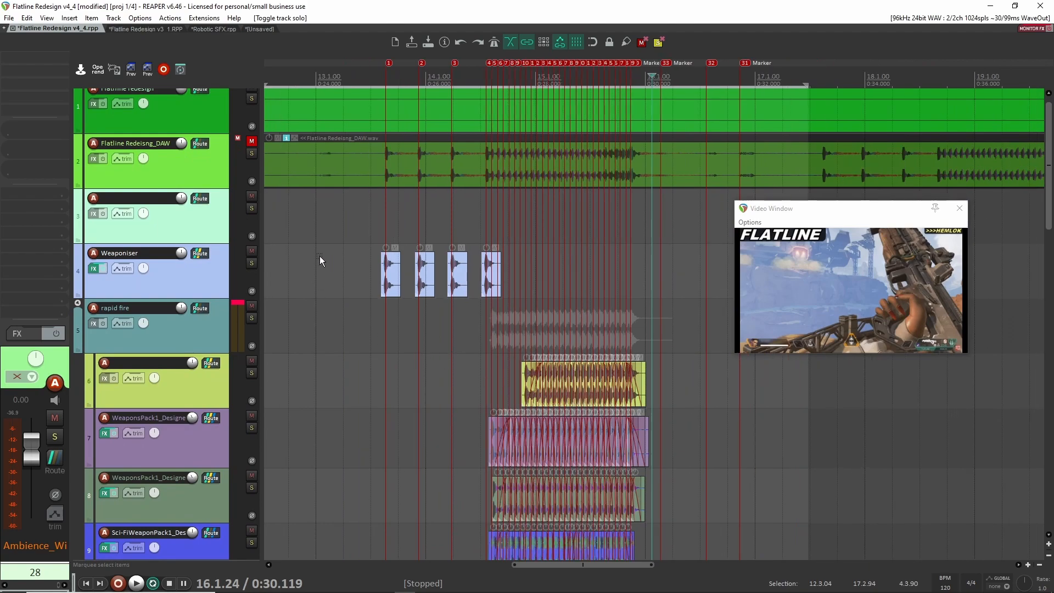
left_click(251, 154)
left_click(349, 159)
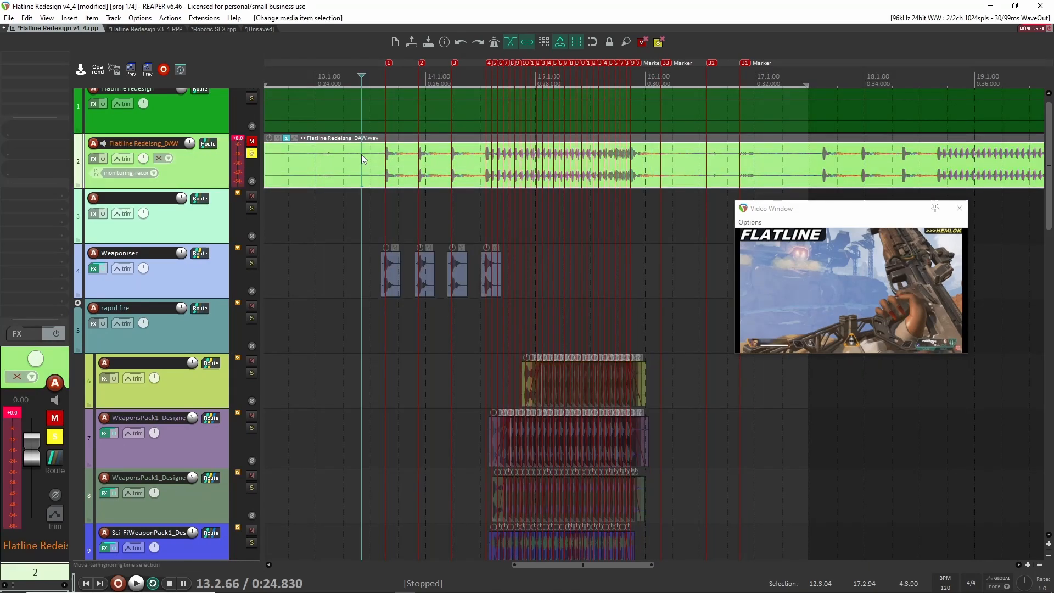
left_click(300, 169)
mouse_move(301, 214)
left_mouse_down()
mouse_move(423, 214)
mouse_move(297, 205)
left_mouse_up()
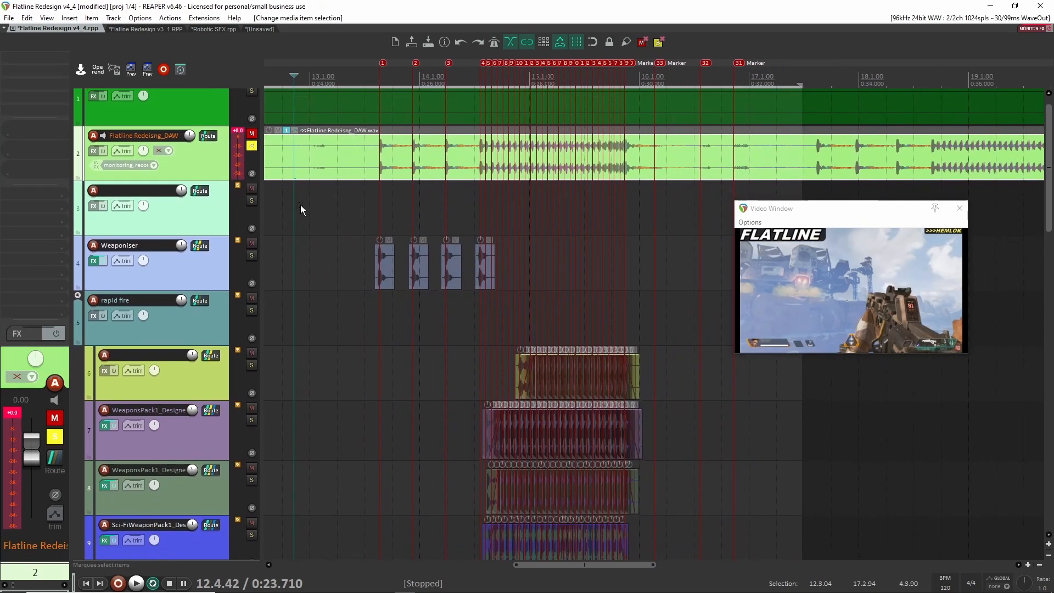
Play the full sequence repeatedly, toggling track 2's solo to compare the original game audio with the sound redesign, ending with the solo off.
scroll(345, 264, "down", 8)
scroll(360, 271, "up", 8)
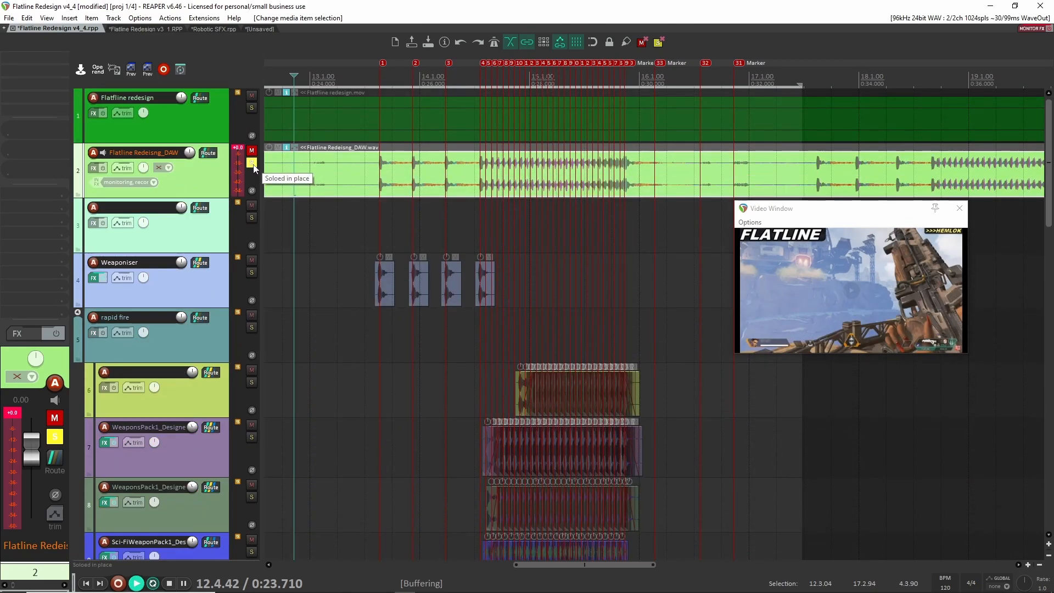
key("space")
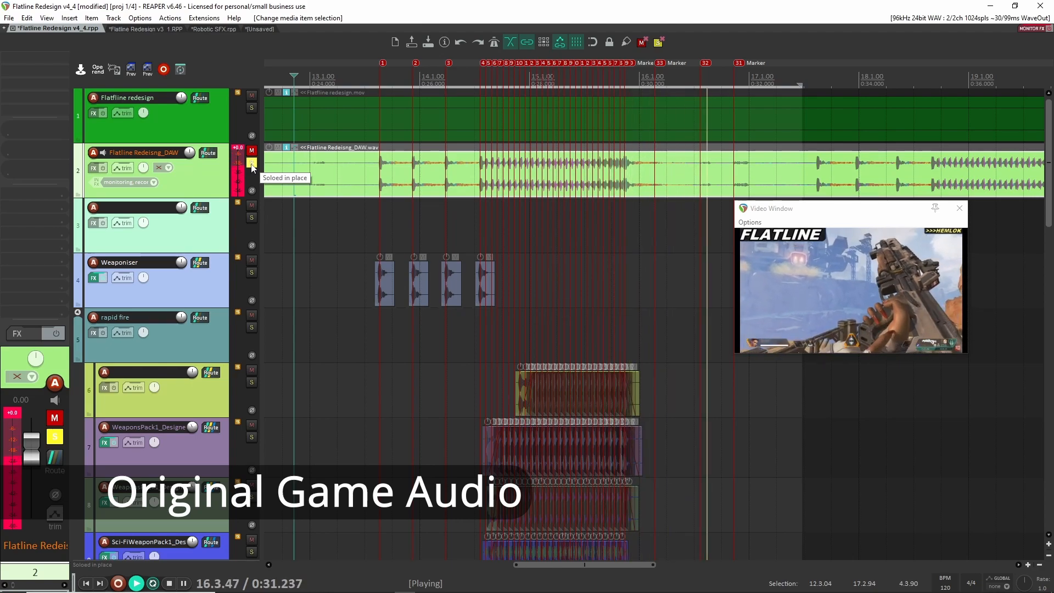
left_click(252, 164)
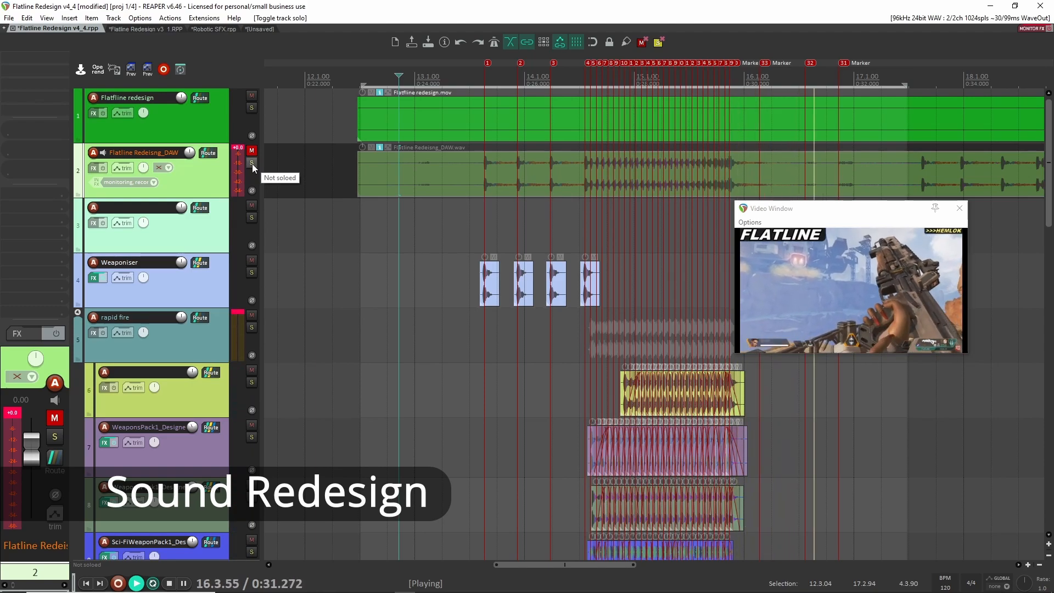
left_click(252, 164)
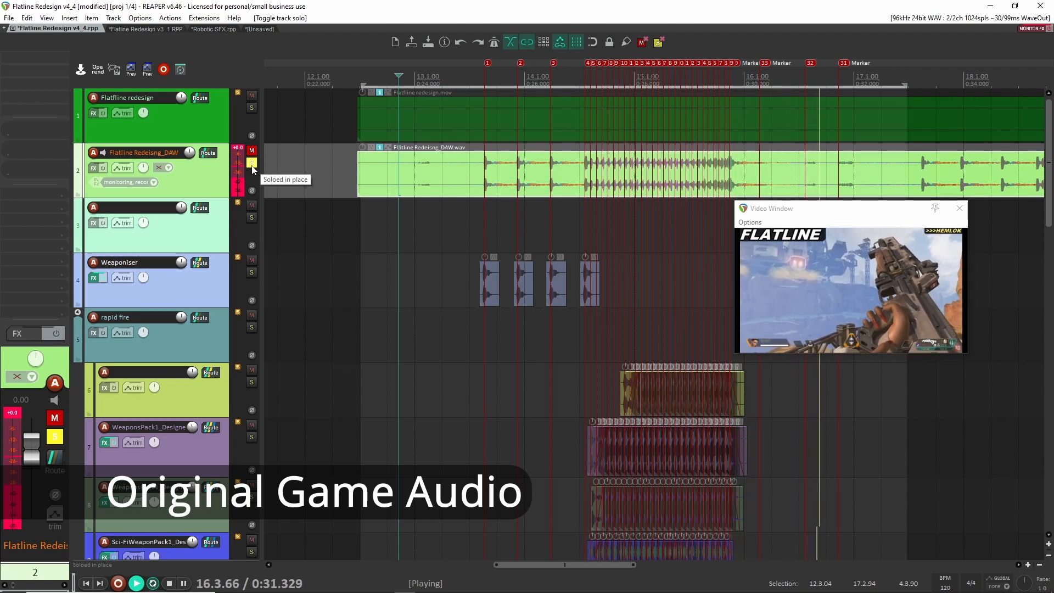
left_click(251, 163)
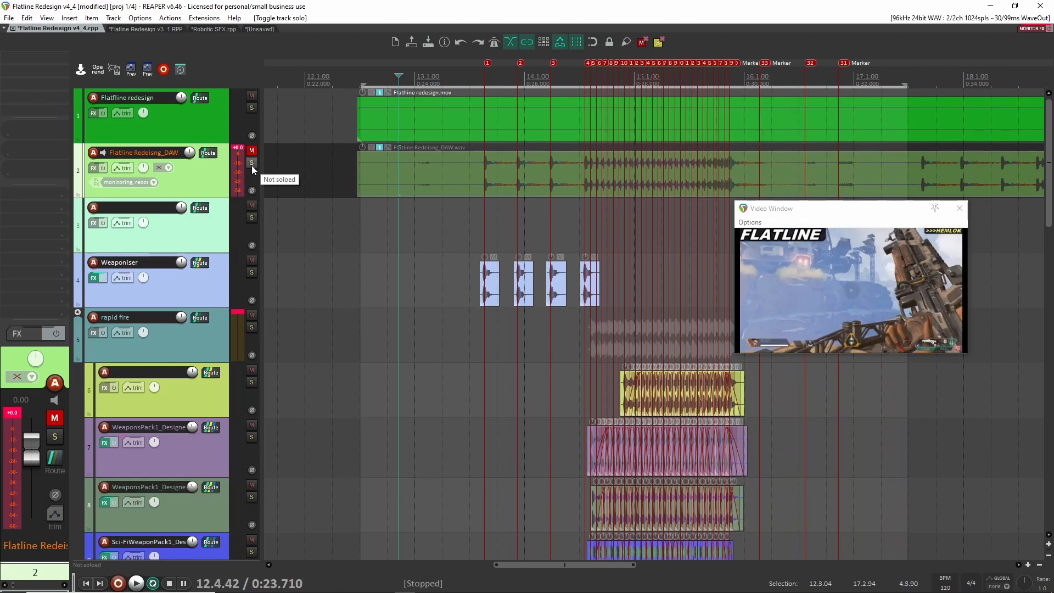
Select the Weaponiser tail items on tracks 12 to 16 together to point them out, and clear the item selection.
scroll(684, 331, "down", 12)
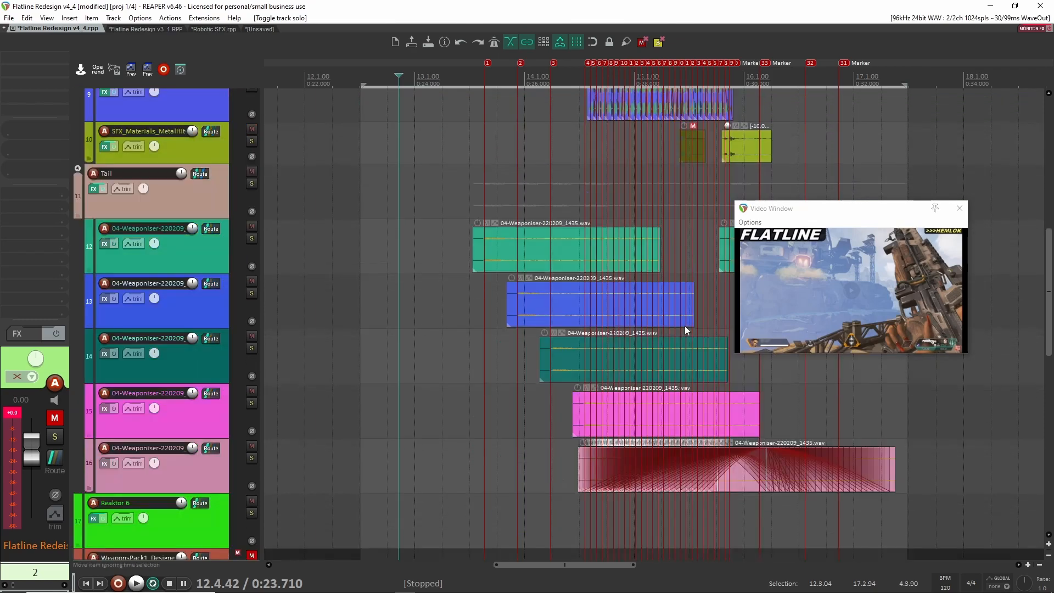
scroll(672, 340, "up", 8)
scroll(676, 344, "down", 6)
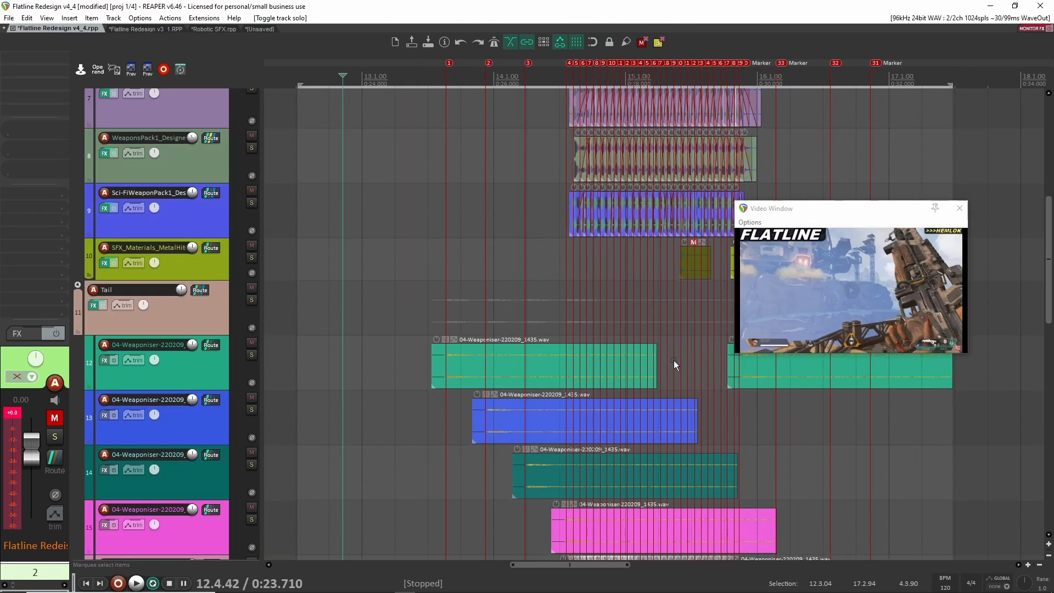
scroll(713, 384, "down", 1)
scroll(681, 375, "up", 1)
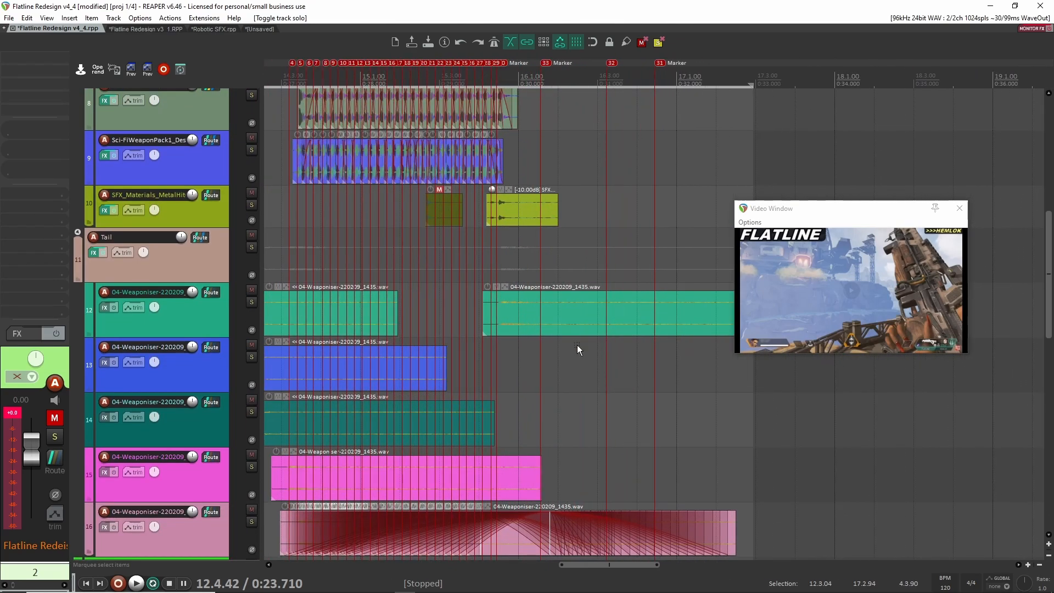
scroll(410, 293, "down", 1)
left_click_drag(417, 291, 518, 302)
left_click_drag(312, 262, 822, 559)
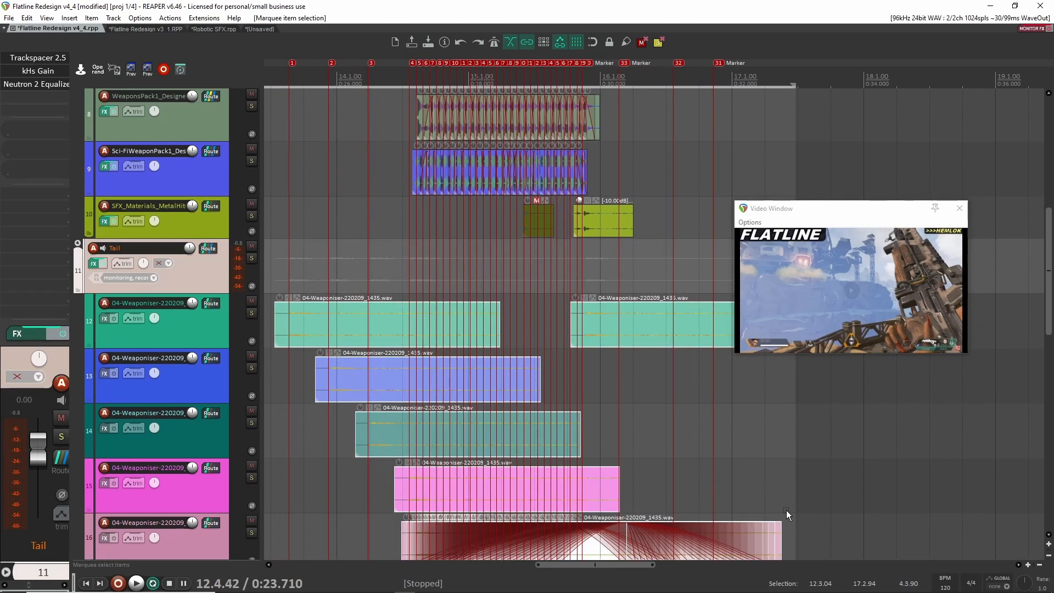
left_click(356, 258)
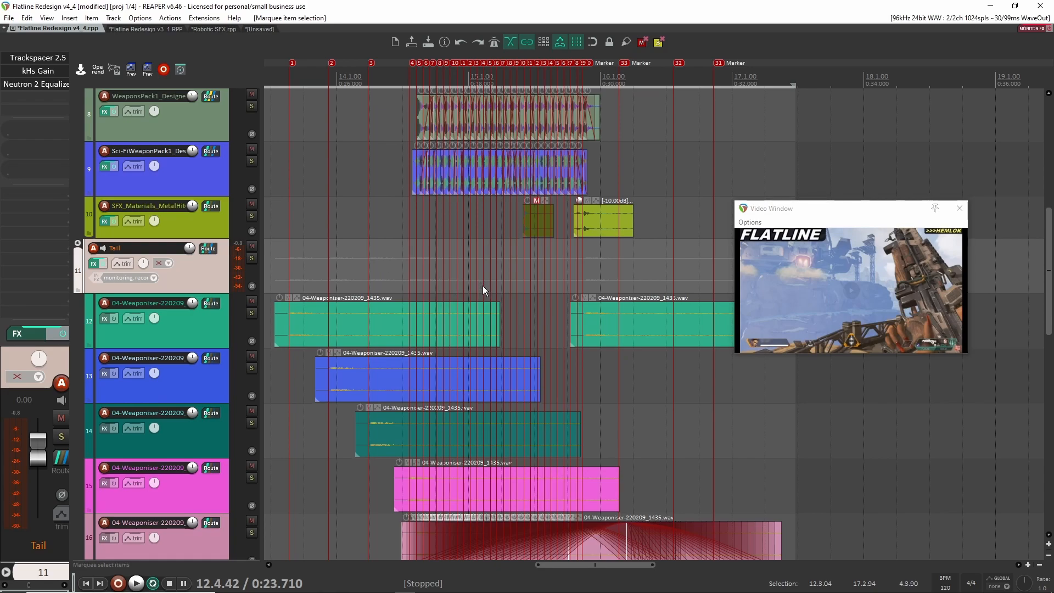
scroll(484, 285, "up", 6)
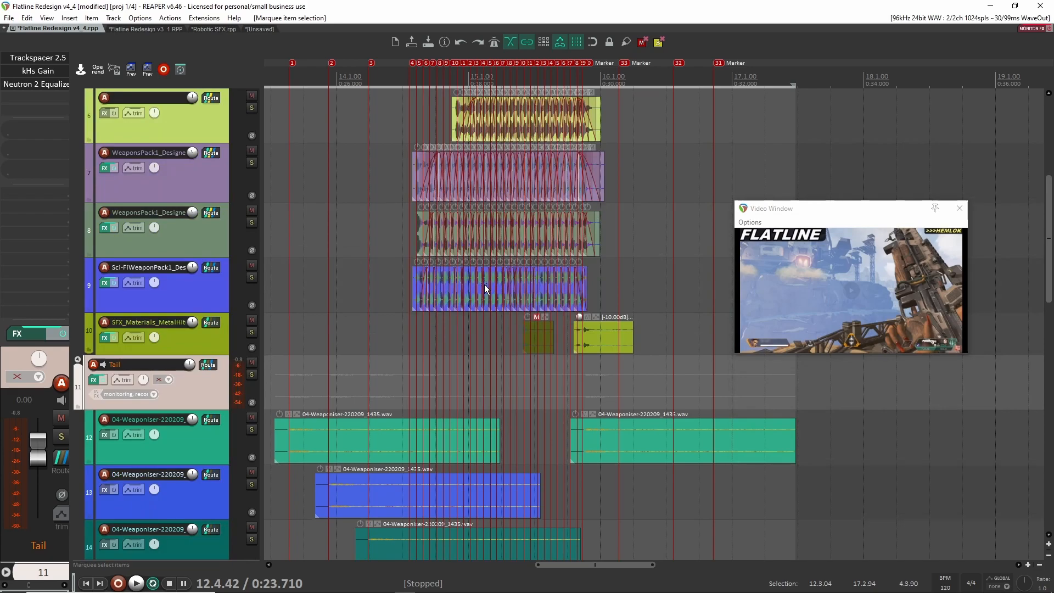
scroll(500, 317, "down", 2)
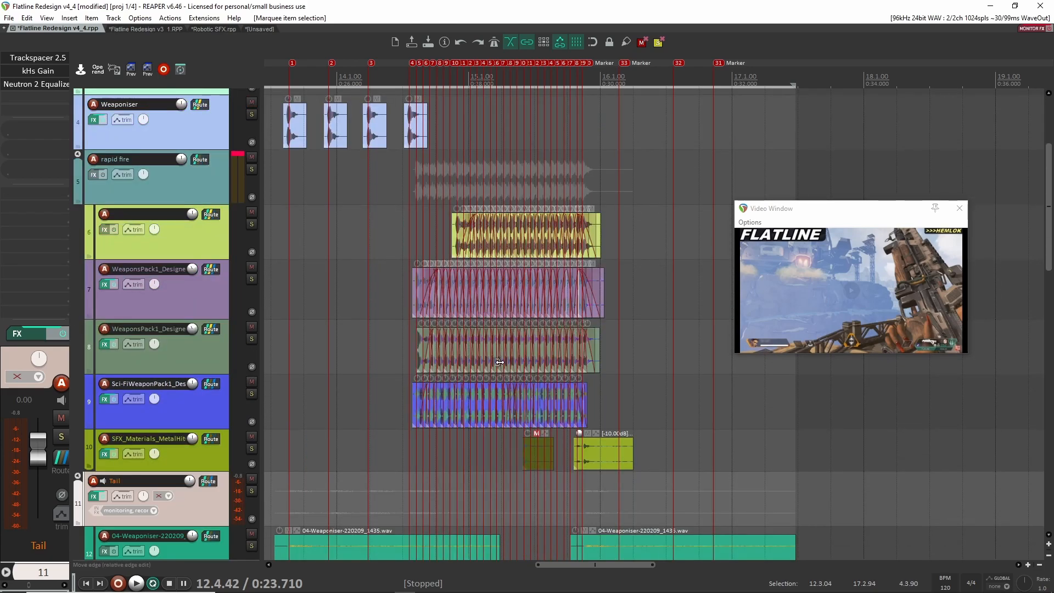
scroll(500, 362, "down", 5)
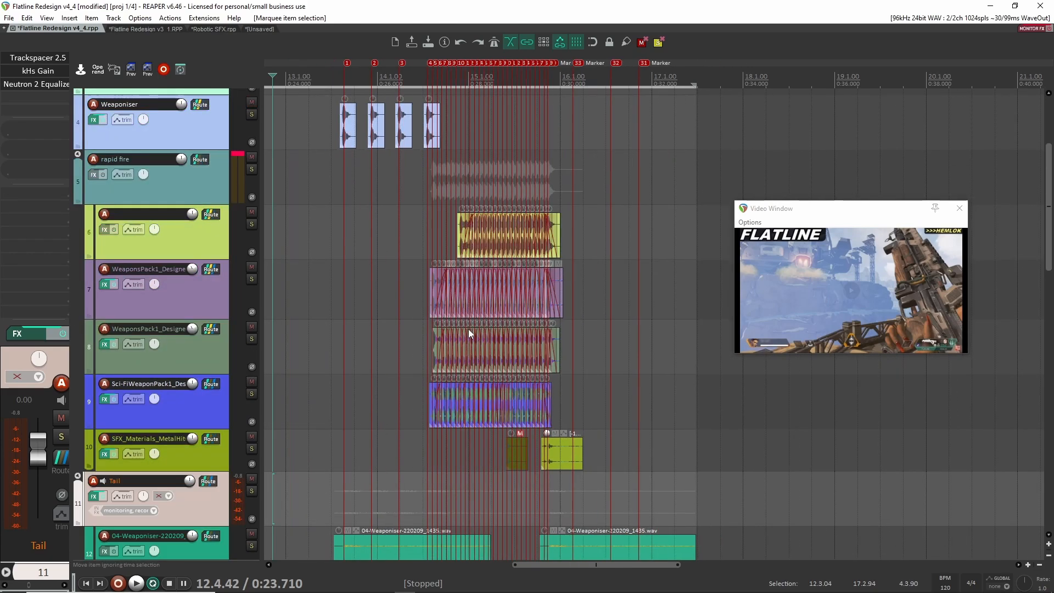
scroll(982, 145, "up", 3)
scroll(982, 146, "down", 2)
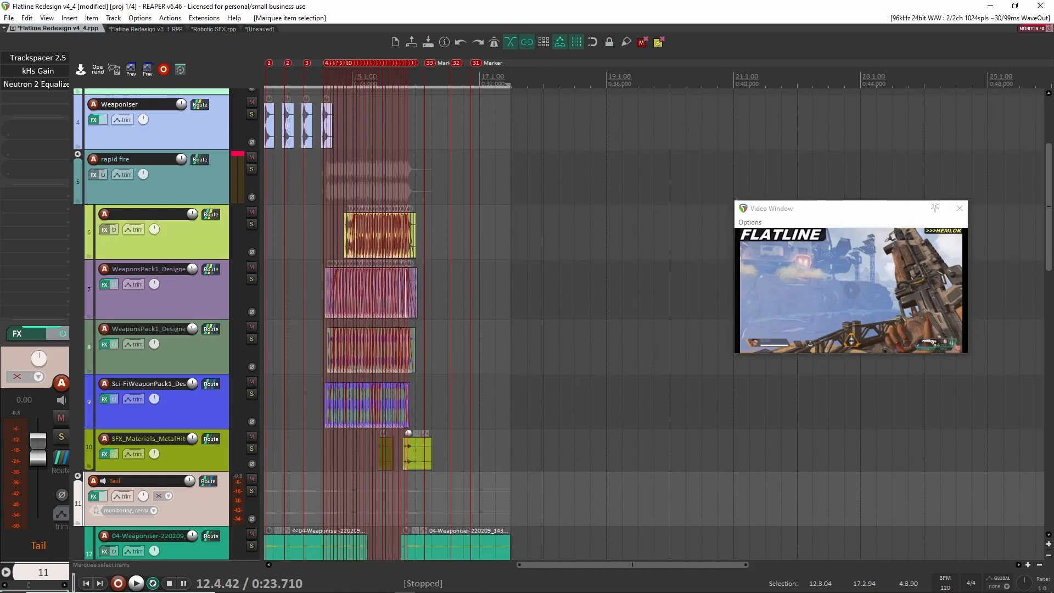